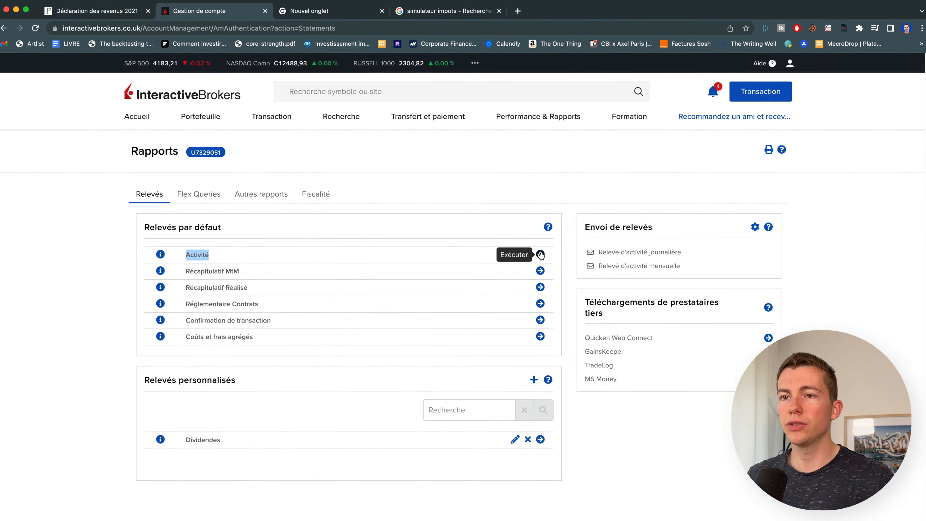
Run the Activité statement for the annual period 2021.
{"action": "left_click", "coordinate": [459, 130]}
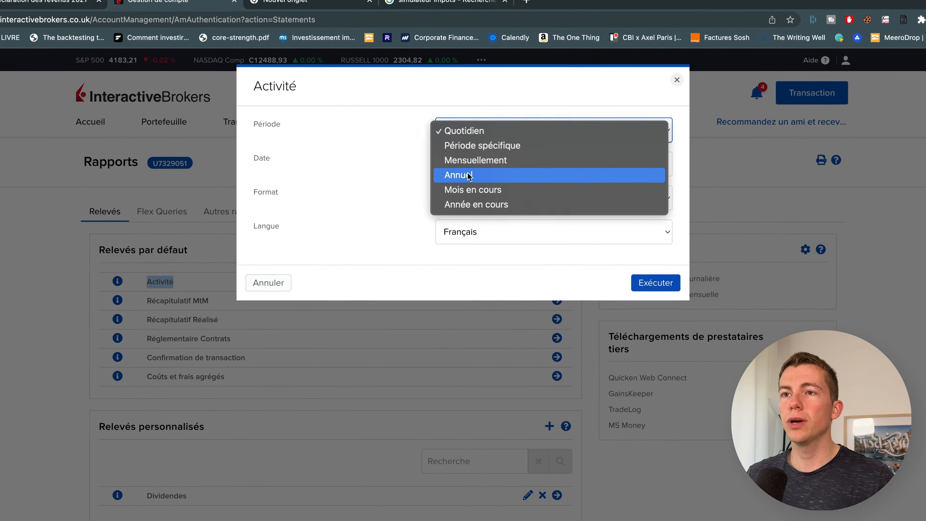
{"action": "left_click", "coordinate": [465, 170]}
{"action": "left_click", "coordinate": [439, 177]}
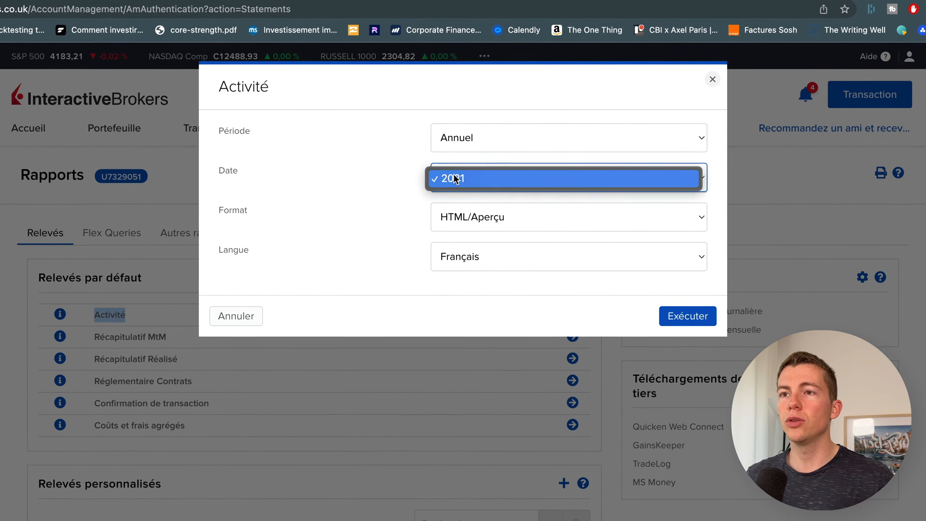
{"action": "left_click", "coordinate": [488, 177]}
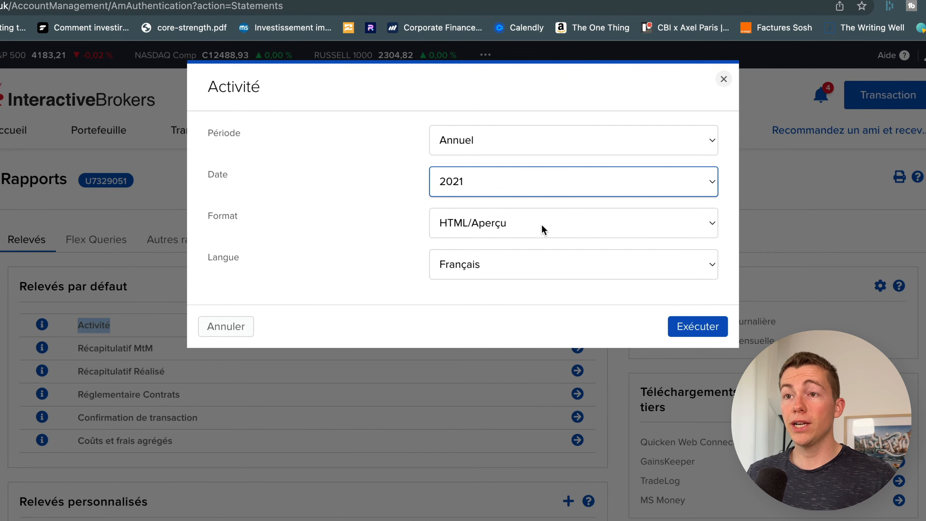
{"action": "left_click", "coordinate": [715, 332]}
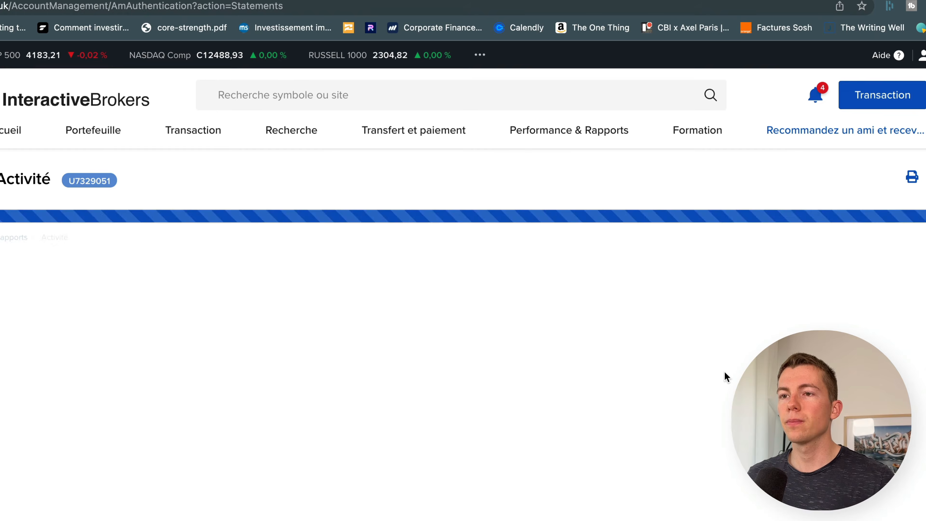
Expand the realised and unrealised performance summary in the activity statement and examine its realised columns.
{"action": "scroll", "coordinate": [502, 309], "scroll_direction": "down", "scroll_amount": 6}
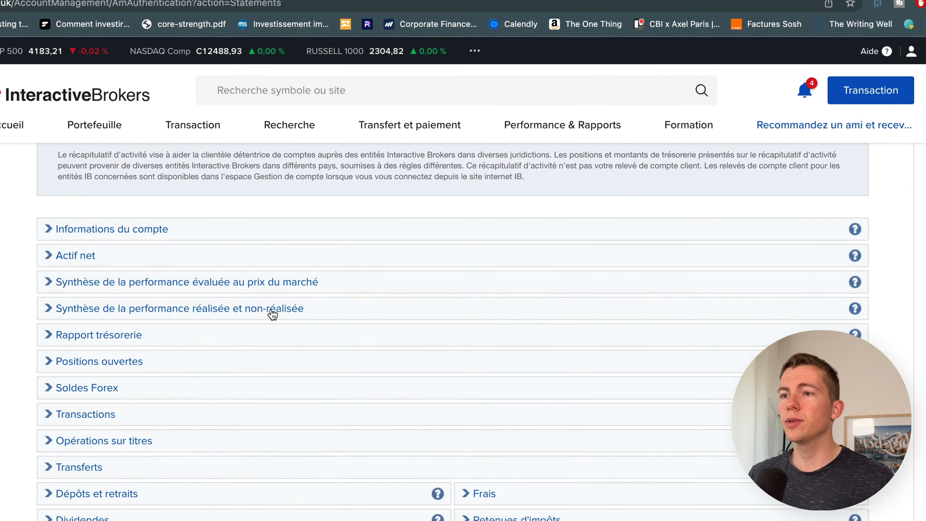
{"action": "left_click", "coordinate": [304, 306]}
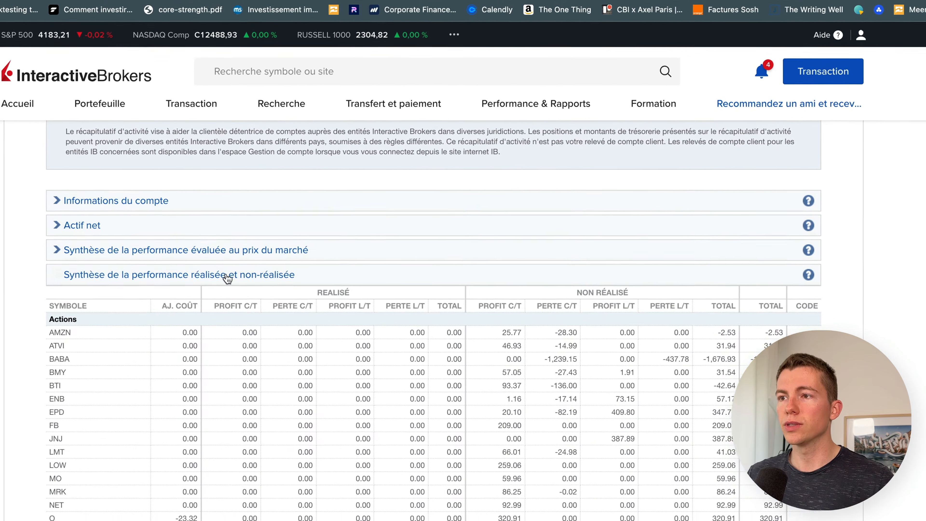
{"action": "scroll", "coordinate": [313, 297], "scroll_direction": "down", "scroll_amount": 4}
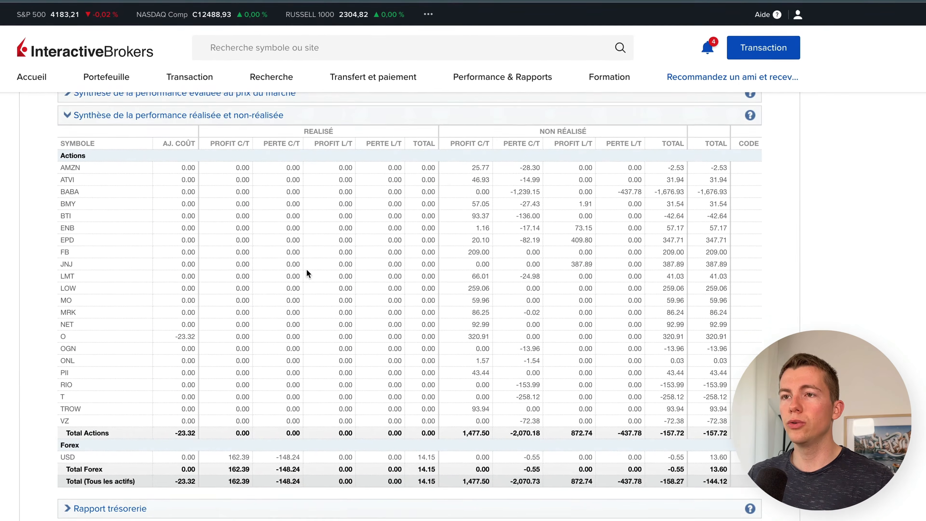
{"action": "scroll", "coordinate": [297, 165], "scroll_direction": "up", "scroll_amount": 1}
{"action": "left_click_drag", "start_coordinate": [234, 129], "coordinate": [372, 131]}
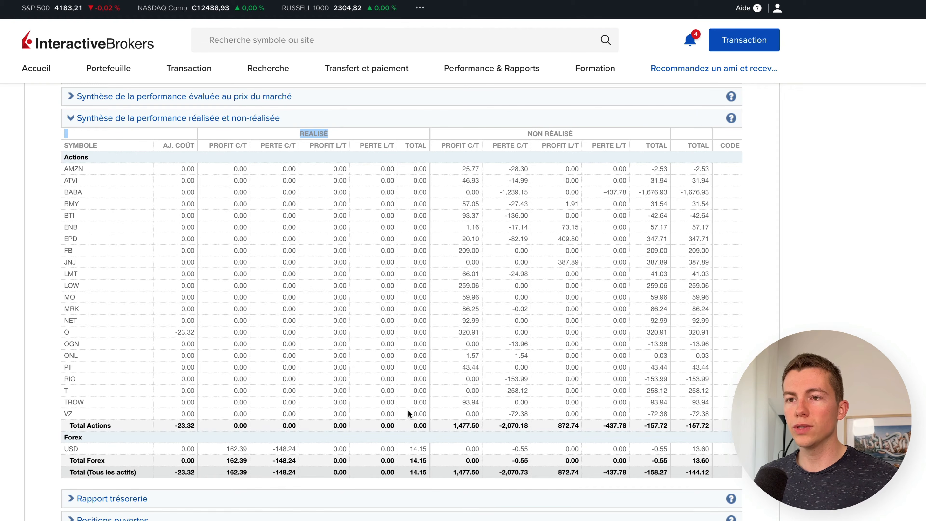
Check the realised totals for forex, all assets and the individual stocks, and collapse the performance summary.
{"action": "left_click", "coordinate": [408, 451]}
{"action": "double_click", "coordinate": [419, 449]}
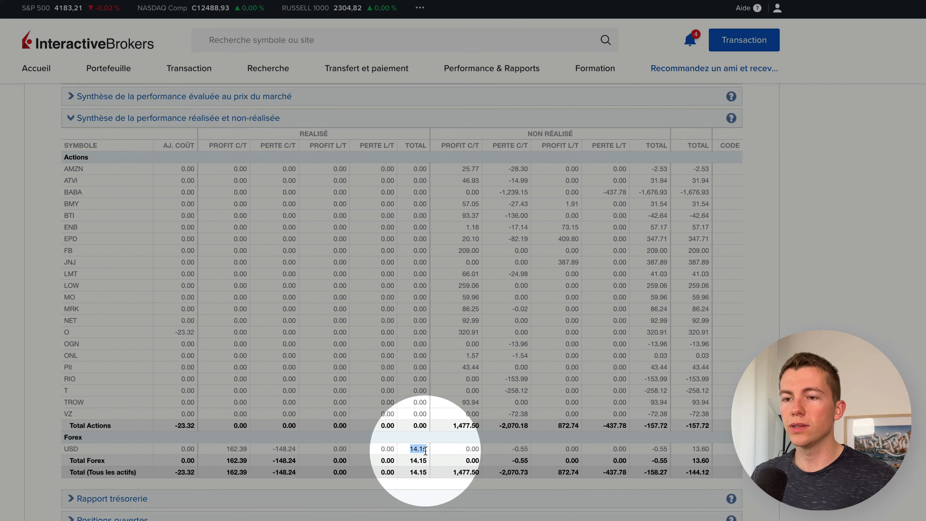
{"action": "double_click", "coordinate": [426, 473]}
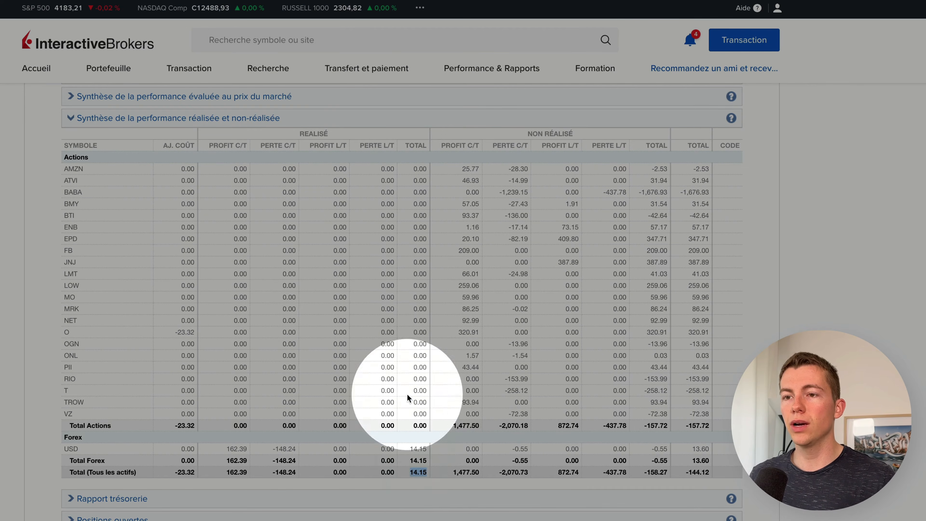
{"action": "left_click_drag", "start_coordinate": [419, 413], "coordinate": [420, 168]}
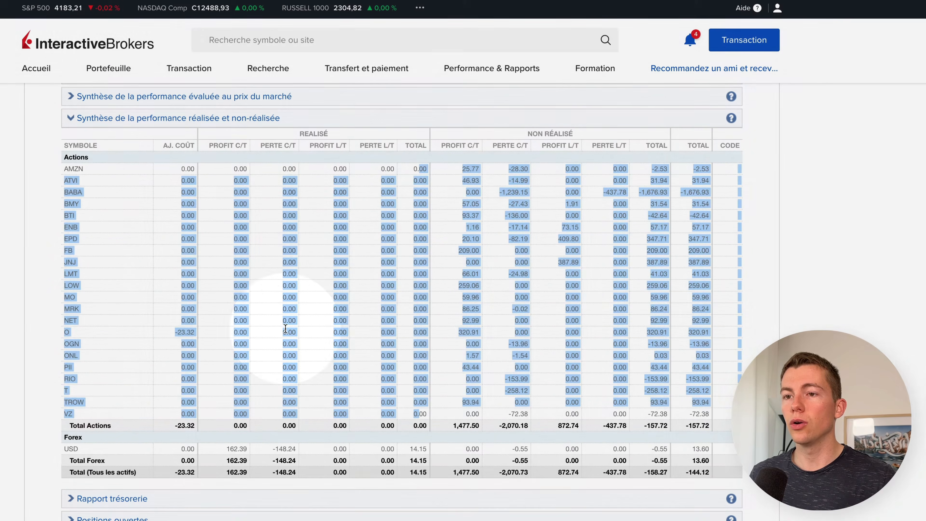
{"action": "left_click", "coordinate": [286, 328]}
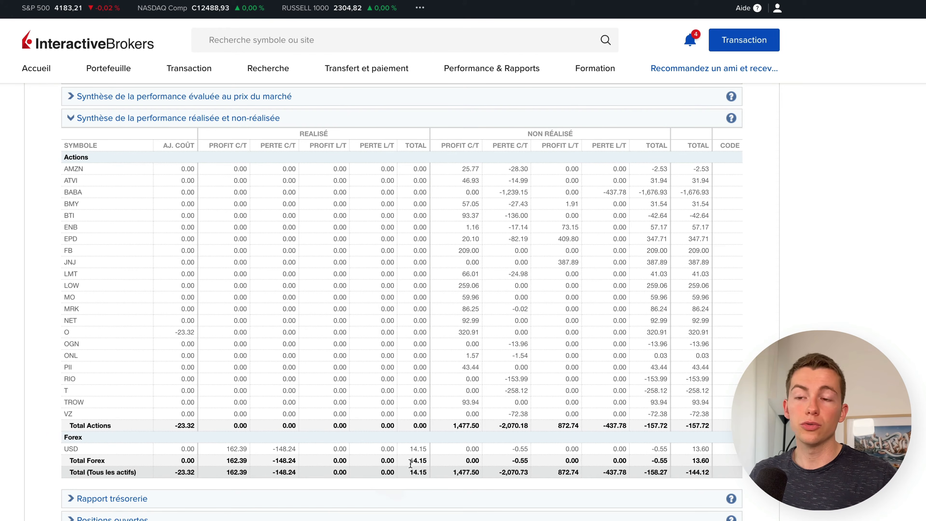
{"action": "left_click_drag", "start_coordinate": [409, 462], "coordinate": [426, 461]}
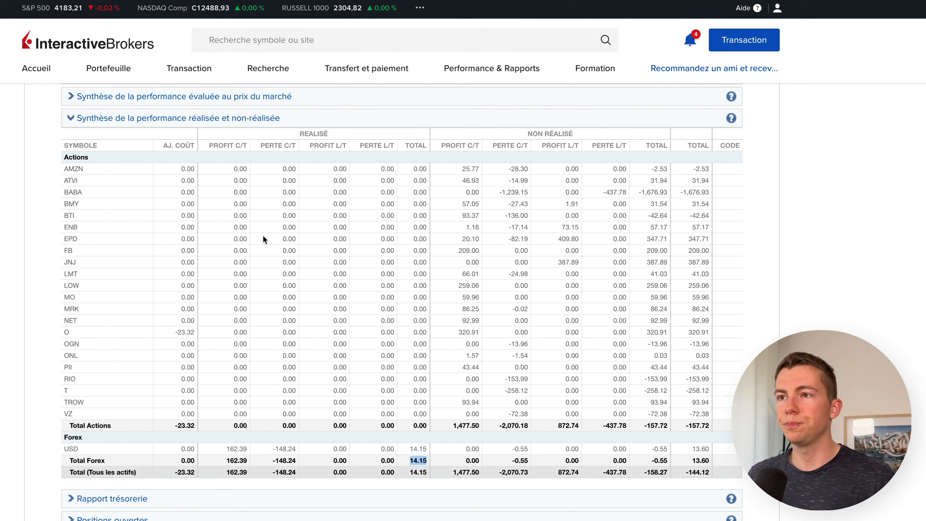
{"action": "left_click", "coordinate": [249, 118]}
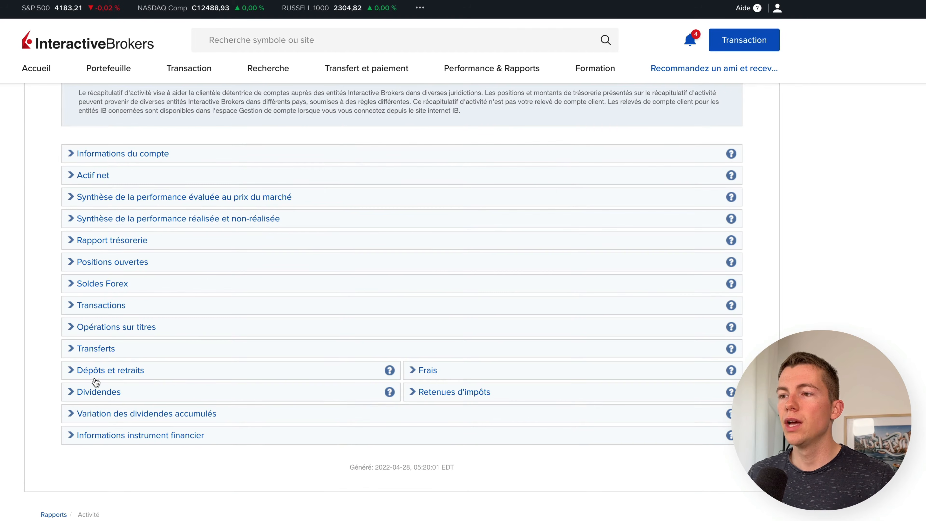
Expand the Dividendes section and find the dividend total in EUR at the end of the list.
{"action": "left_click", "coordinate": [118, 393]}
{"action": "scroll", "coordinate": [171, 382], "scroll_direction": "down", "scroll_amount": 4}
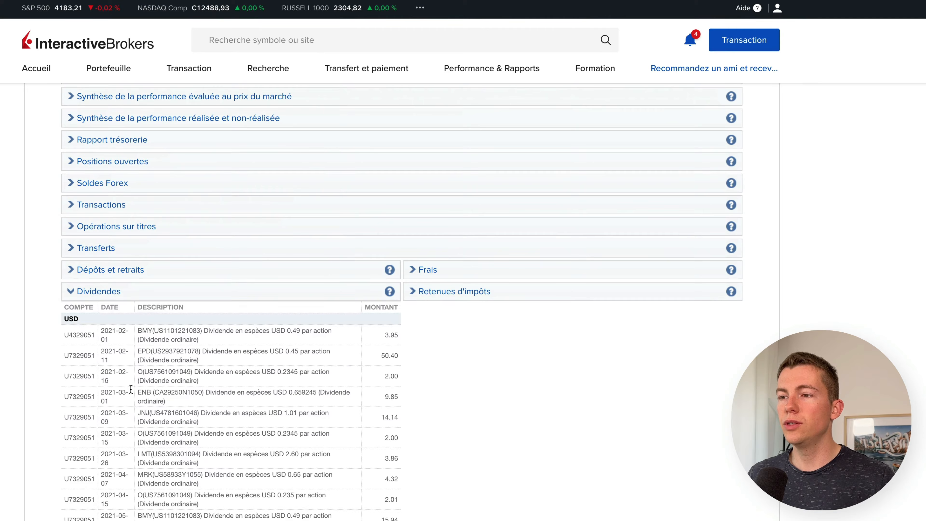
{"action": "scroll", "coordinate": [170, 382], "scroll_direction": "down", "scroll_amount": 1}
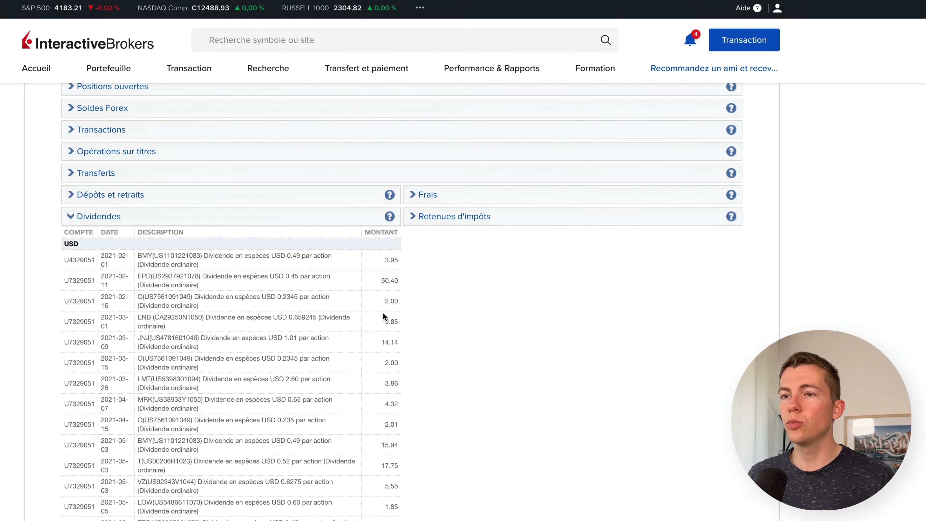
{"action": "scroll", "coordinate": [384, 320], "scroll_direction": "down", "scroll_amount": 10}
{"action": "scroll", "coordinate": [382, 322], "scroll_direction": "down", "scroll_amount": 7}
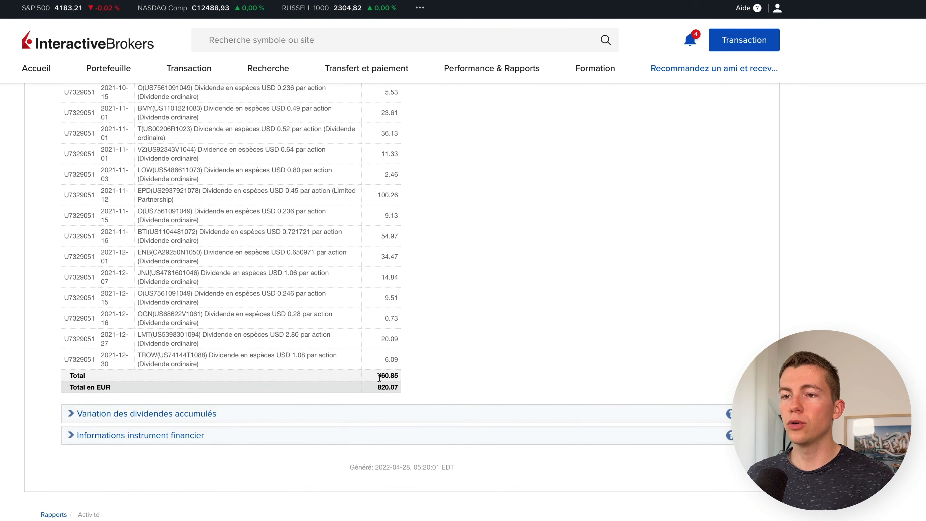
{"action": "double_click", "coordinate": [387, 386]}
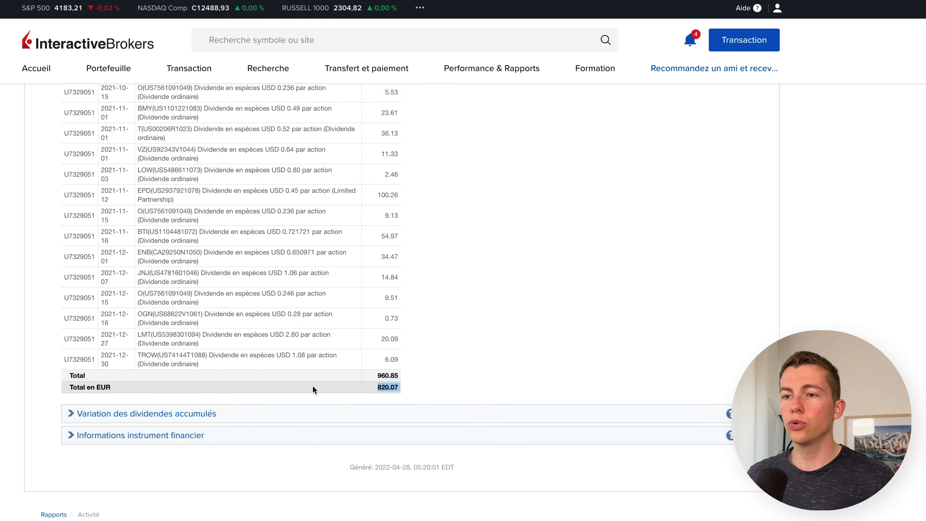
Expand the Retenues d'impôts section and compare the first BMY dividend with its US tax withholding.
{"action": "scroll", "coordinate": [404, 385], "scroll_direction": "up", "scroll_amount": 15}
{"action": "left_click", "coordinate": [455, 317]}
{"action": "left_click", "coordinate": [456, 303]}
{"action": "scroll", "coordinate": [455, 335], "scroll_direction": "down", "scroll_amount": 3}
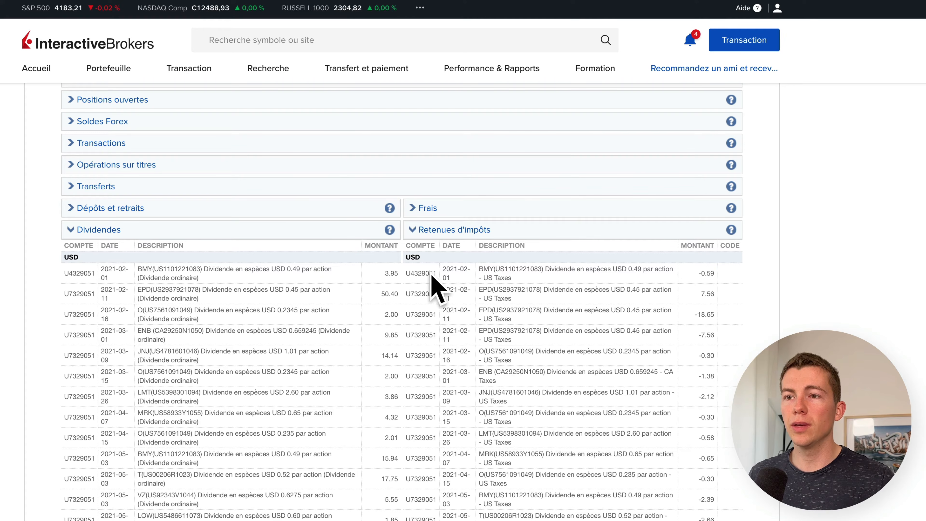
{"action": "left_click_drag", "start_coordinate": [389, 273], "coordinate": [409, 288]}
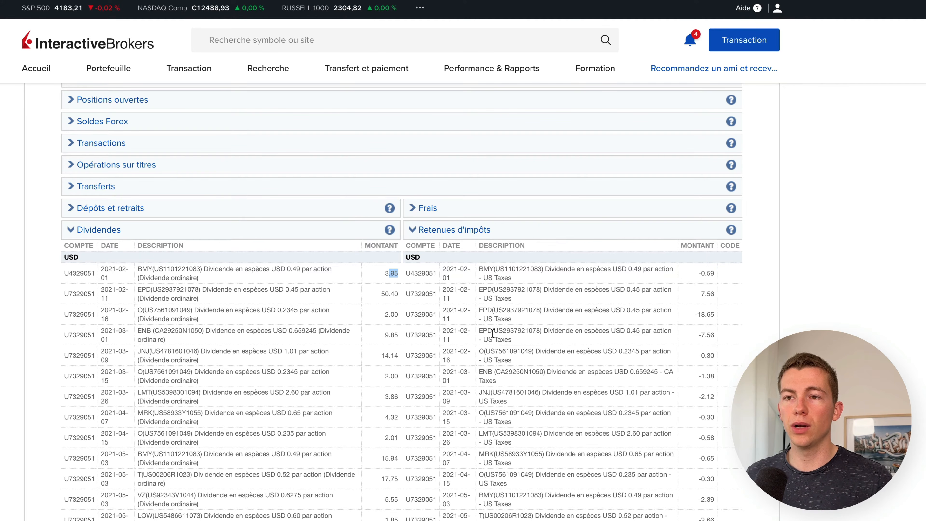
{"action": "left_click_drag", "start_coordinate": [695, 273], "coordinate": [721, 281]}
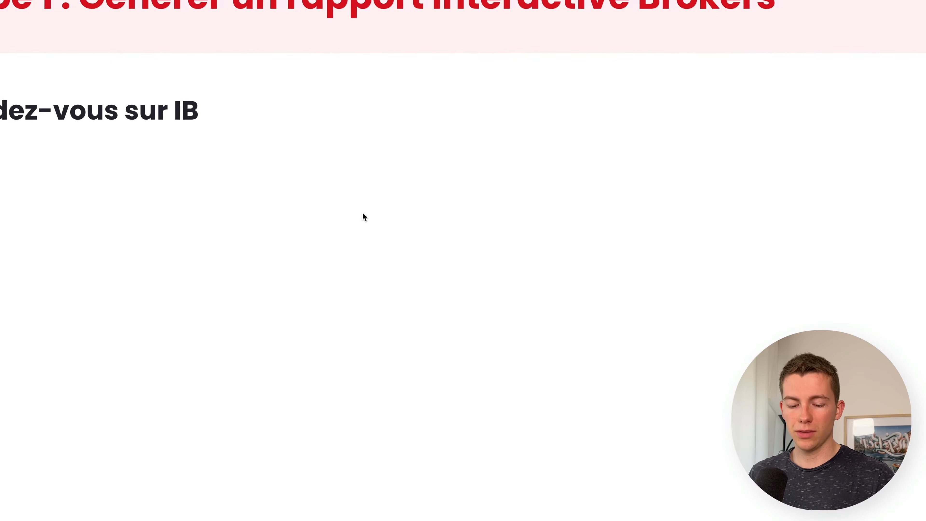
Switch from the slides to the browser and create a copy of the Google Sheets tax declaration tool from its link.
{"action": "key", "text": "Right"}
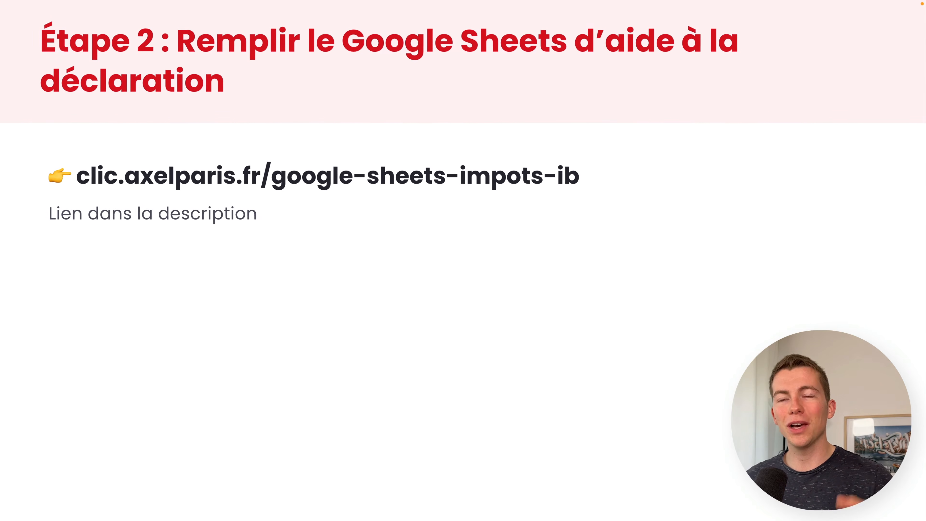
{"action": "key", "text": "ctrl+Left"}
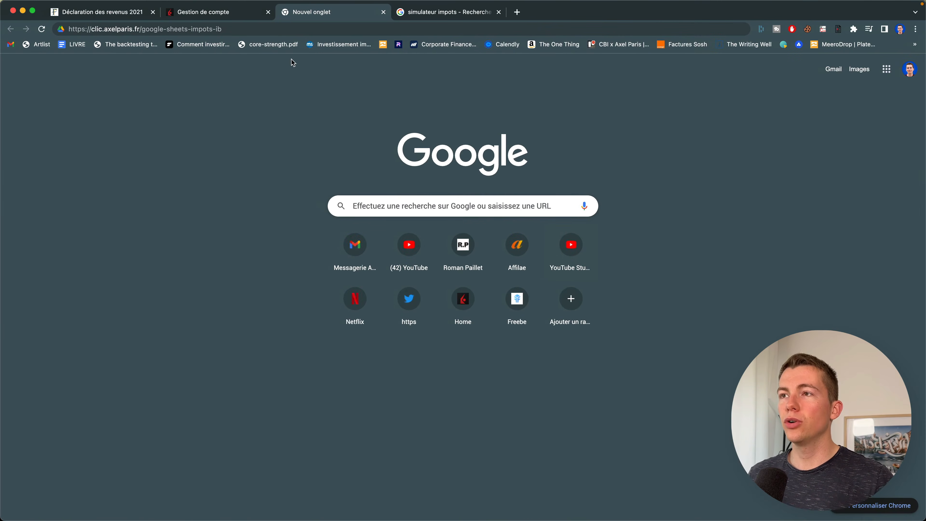
{"action": "left_click", "coordinate": [298, 27]}
{"action": "key", "text": "Return"}
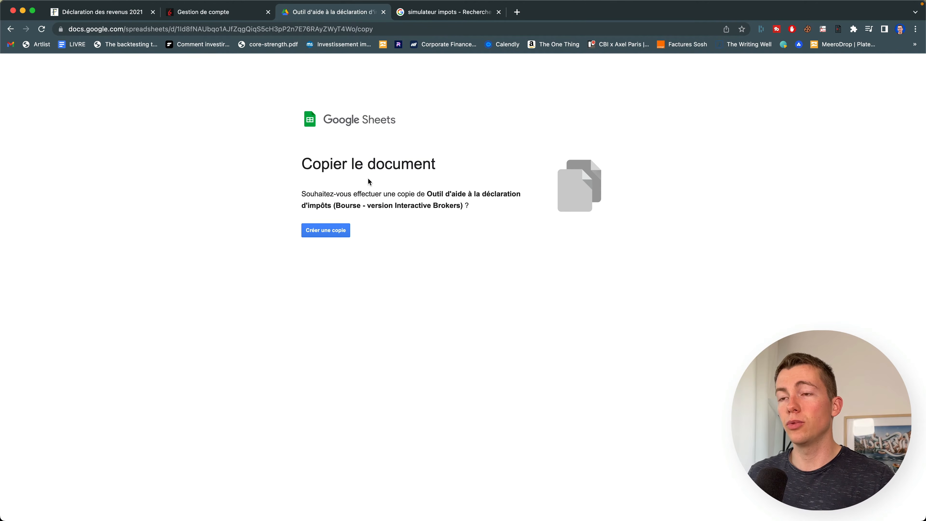
{"action": "left_click", "coordinate": [337, 232]}
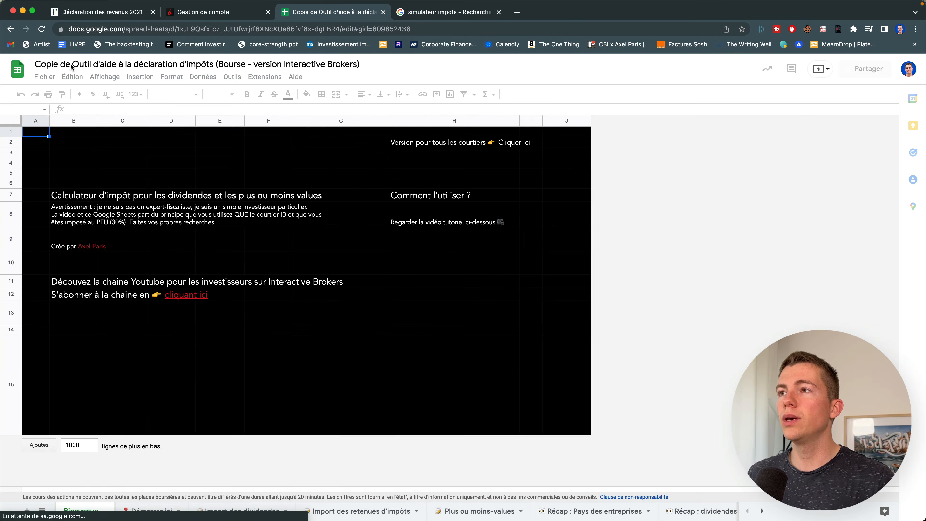
Rename the copied spreadsheet "2022 - Outil d'aide à la déclaration d'impôts (Bourse - version Interactive Brokers)".
{"action": "left_click_drag", "start_coordinate": [75, 64], "coordinate": [34, 64]}
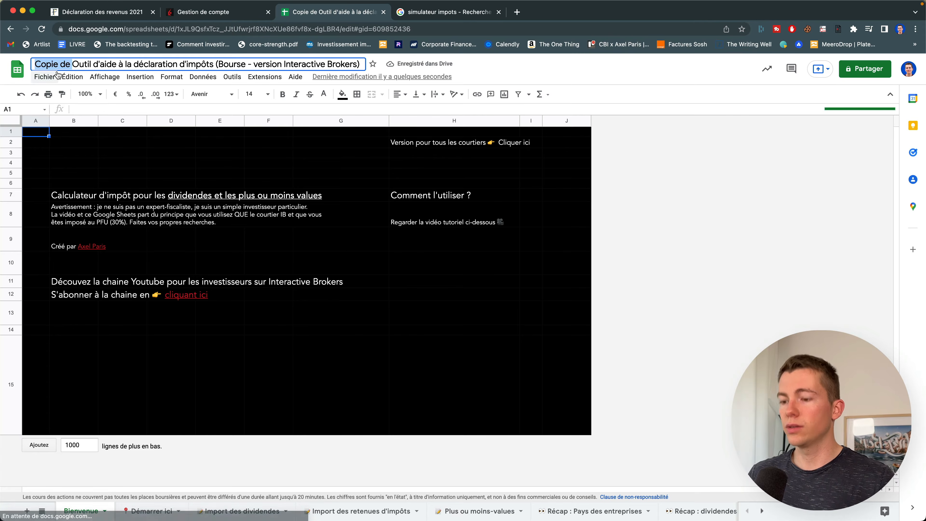
{"action": "type", "text": "202"}
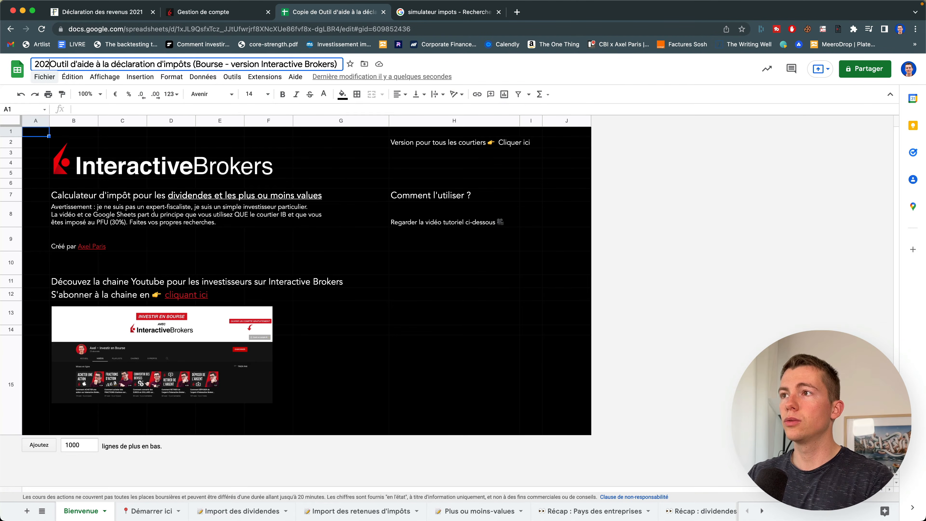
{"action": "type", "text": "2 -"}
{"action": "key", "text": "Return"}
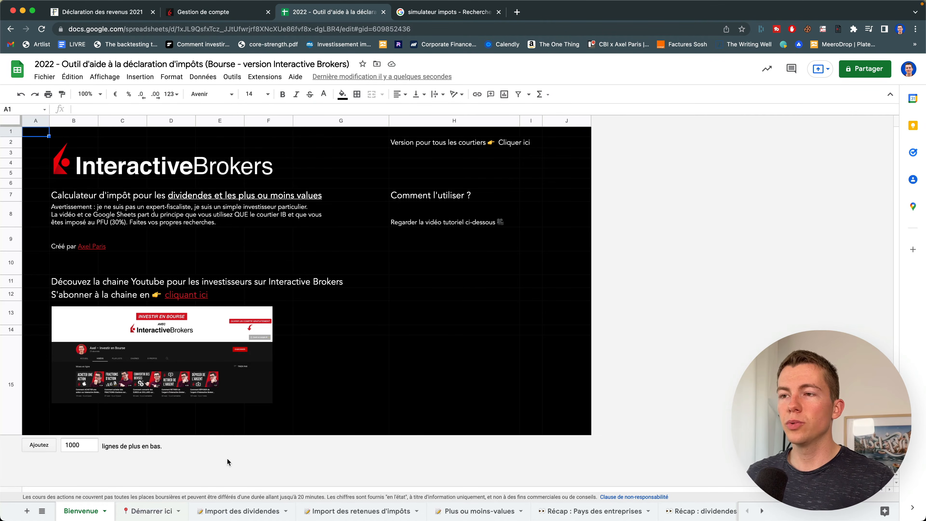
Open the Démarrer ici sheet and check the fiscal year setting and the Import des dividendes entry among the sheets to fill in.
{"action": "left_click", "coordinate": [153, 510]}
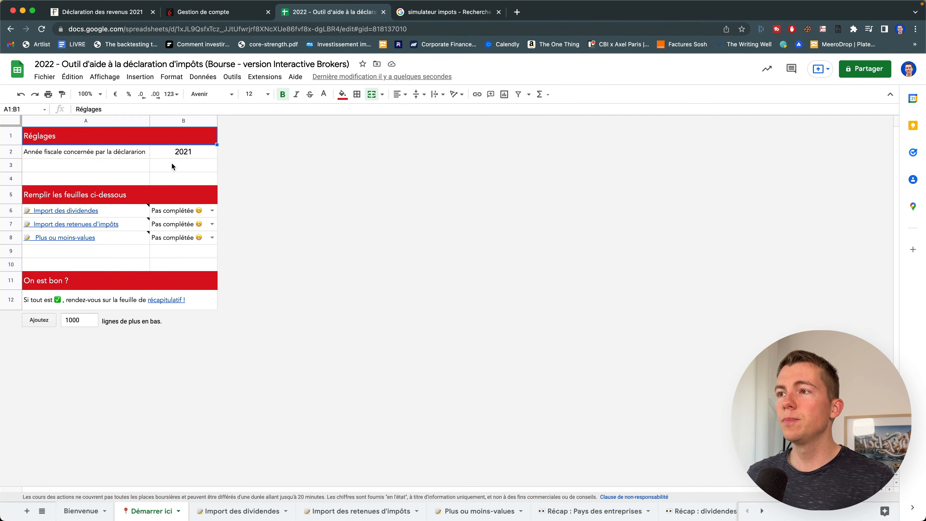
{"action": "left_click", "coordinate": [176, 157]}
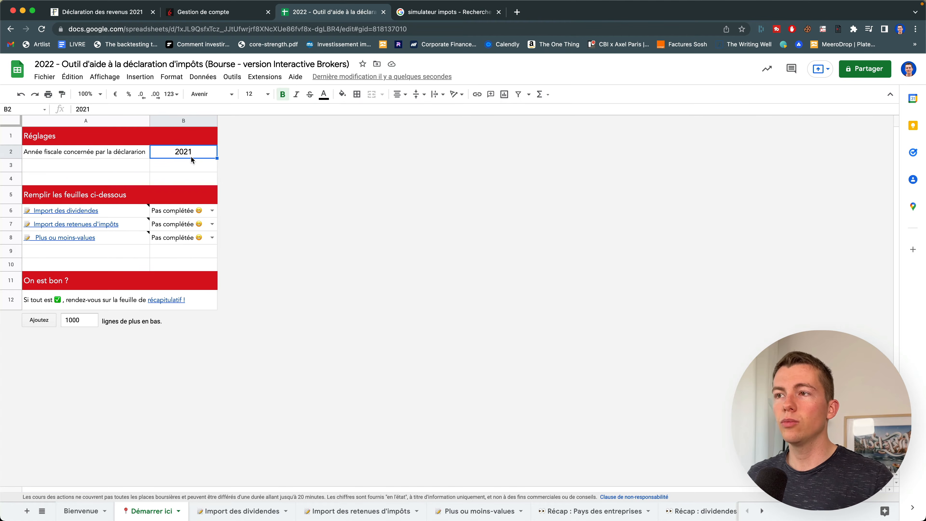
{"action": "mouse_move", "coordinate": [138, 213]}
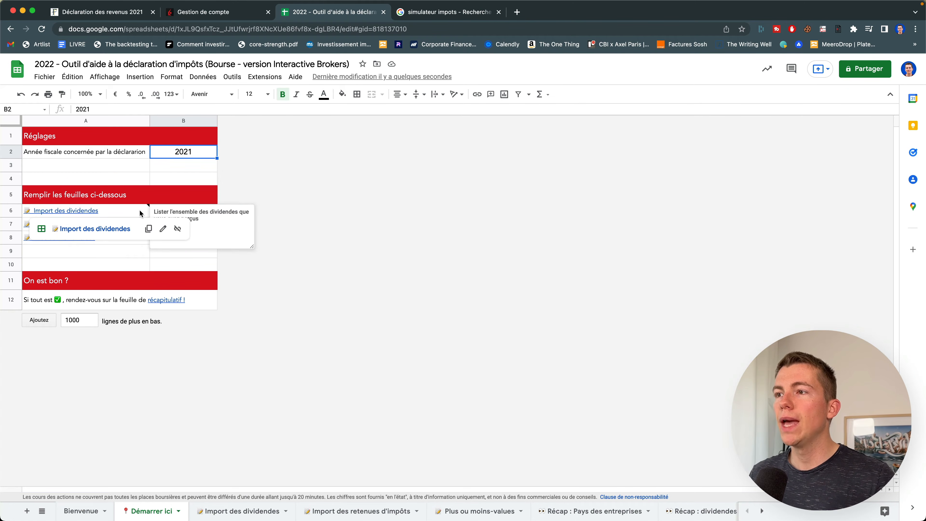
{"action": "left_click", "coordinate": [377, 314]}
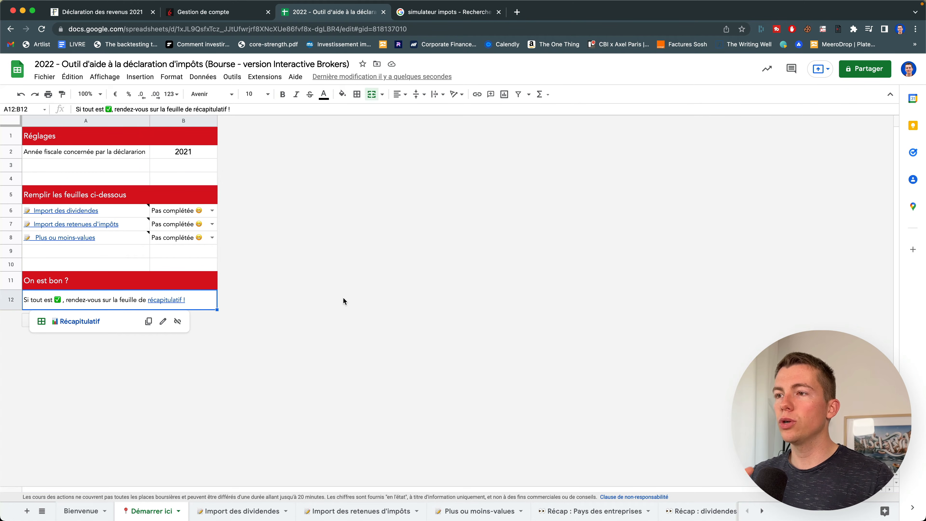
{"action": "left_click", "coordinate": [132, 212]}
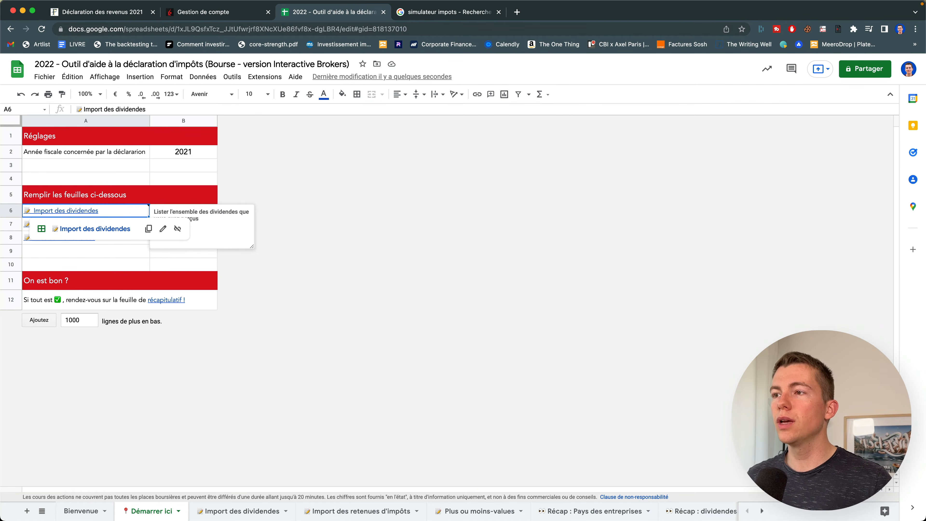
{"action": "left_click", "coordinate": [312, 281]}
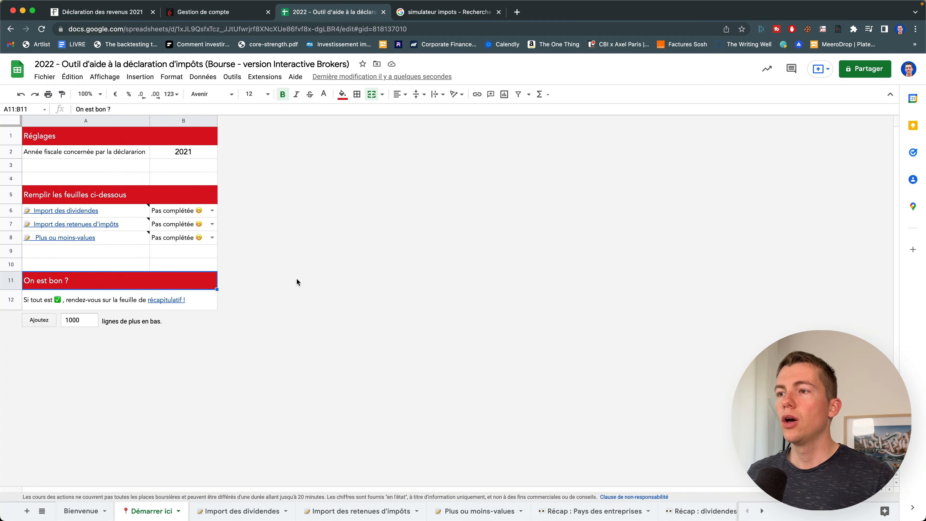
{"action": "left_click", "coordinate": [79, 214]}
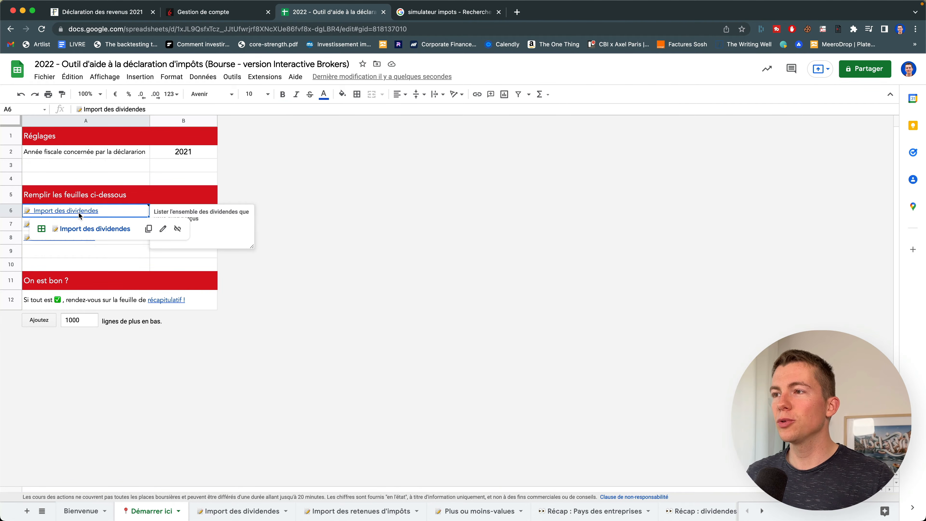
Open the Import des dividendes sheet, and copy all the USD dividend rows from the Interactive Brokers statement in the browser.
{"action": "left_click", "coordinate": [75, 230]}
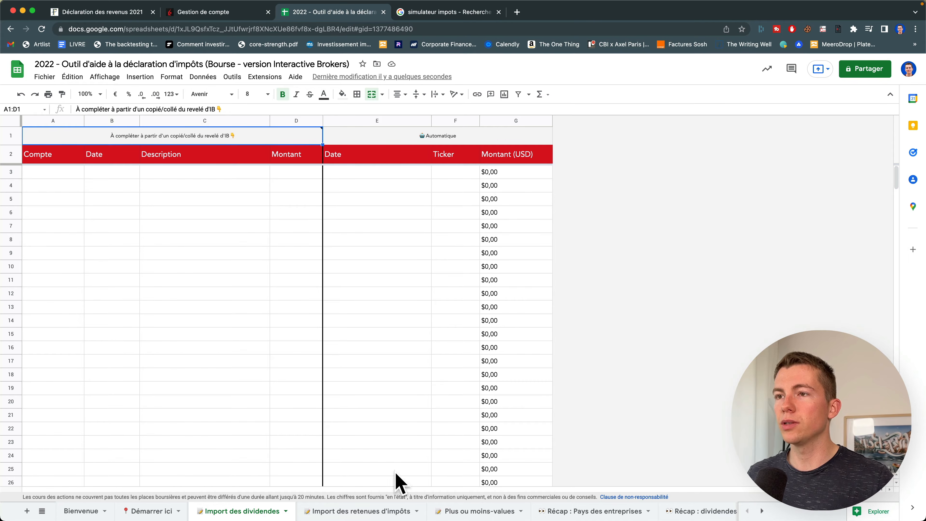
{"action": "left_click", "coordinate": [199, 15]}
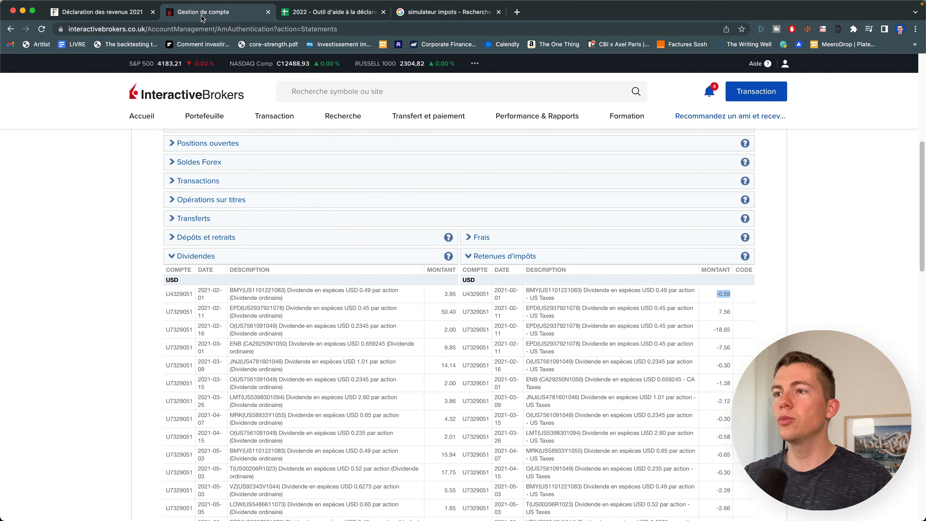
{"action": "left_click", "coordinate": [167, 294]}
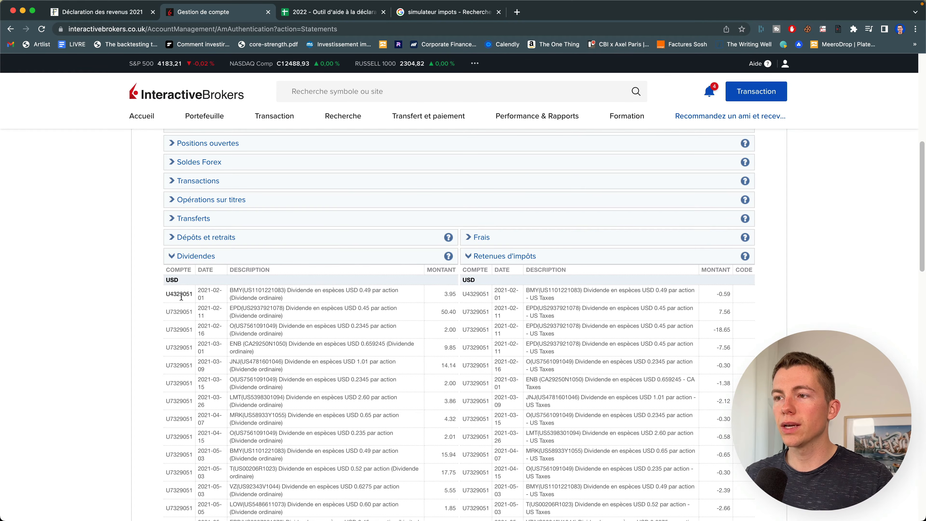
{"action": "left_click_drag", "start_coordinate": [167, 295], "coordinate": [456, 377]}
{"action": "scroll", "coordinate": [382, 327], "scroll_direction": "down", "scroll_amount": 15}
{"action": "scroll", "coordinate": [378, 325], "scroll_direction": "down", "scroll_amount": 10}
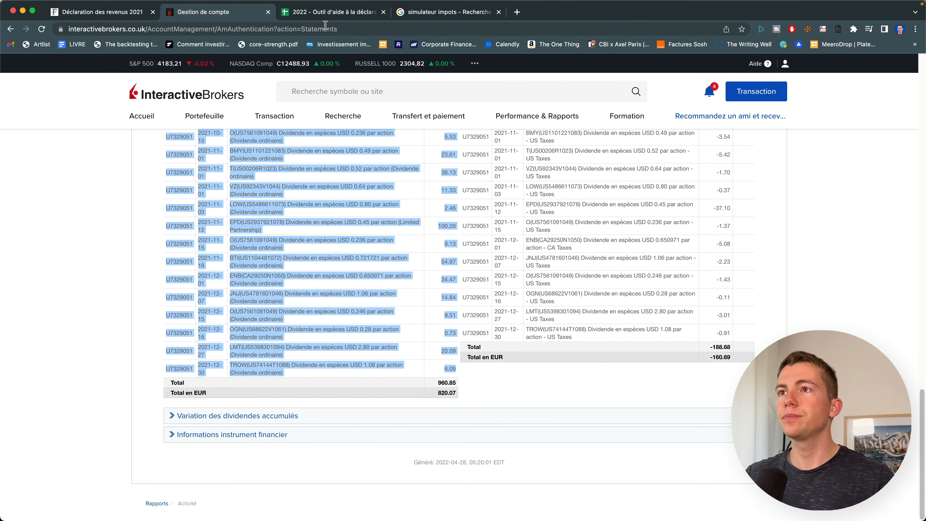
Switch back to the Google Sheets tool and paste the dividend rows as values only from cell A3 of Import des dividendes.
{"action": "left_click", "coordinate": [326, 14]}
{"action": "left_click", "coordinate": [57, 175]}
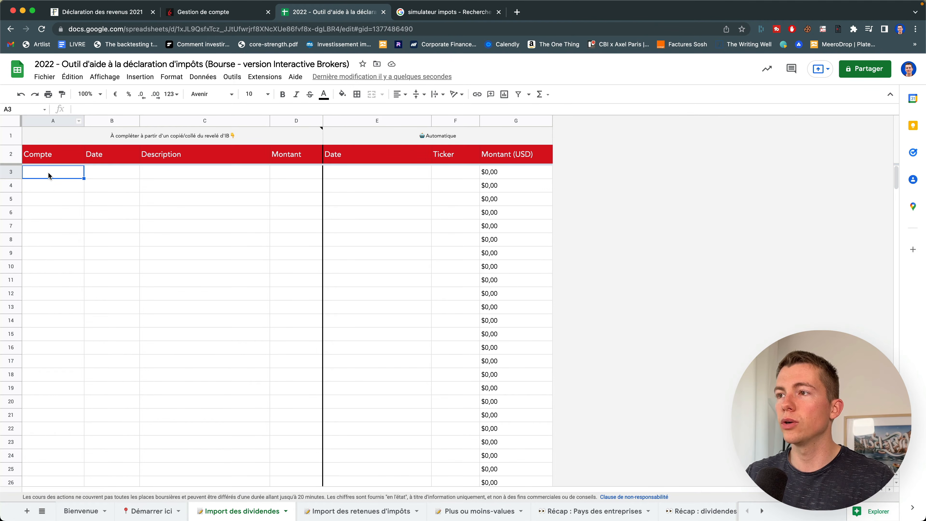
{"action": "right_click", "coordinate": [48, 173]}
{"action": "mouse_move", "coordinate": [199, 235]}
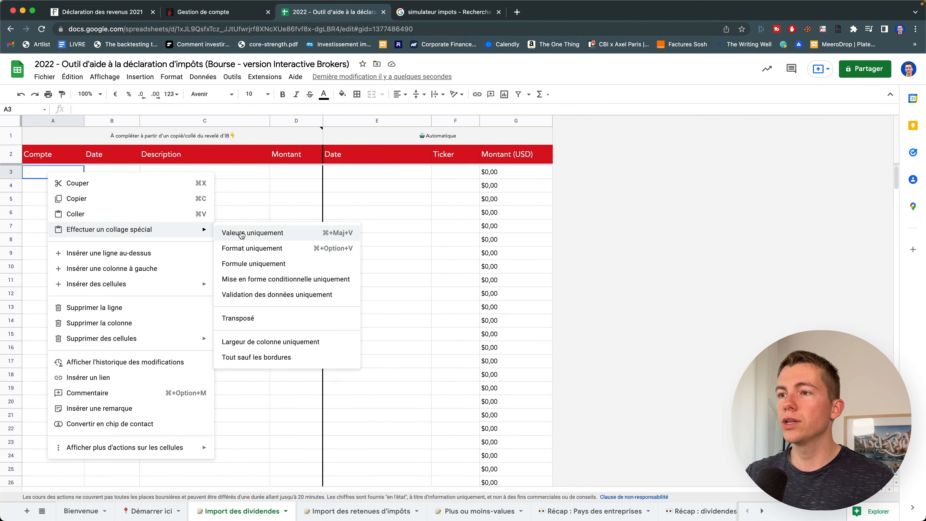
{"action": "left_click", "coordinate": [301, 240]}
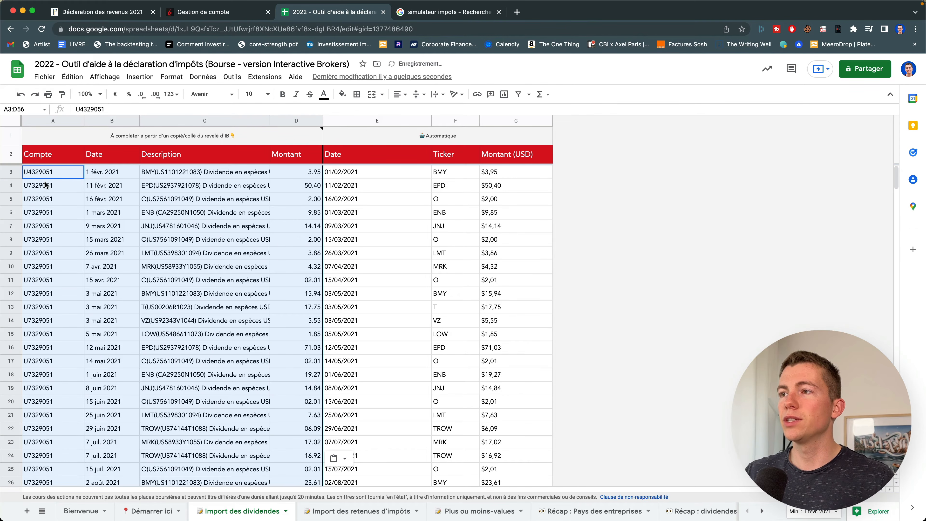
Examine the first dividend row's pasted account, date, description and amount, and its automatic date, ticker and USD amount.
{"action": "left_click", "coordinate": [46, 185]}
{"action": "left_click", "coordinate": [51, 175]}
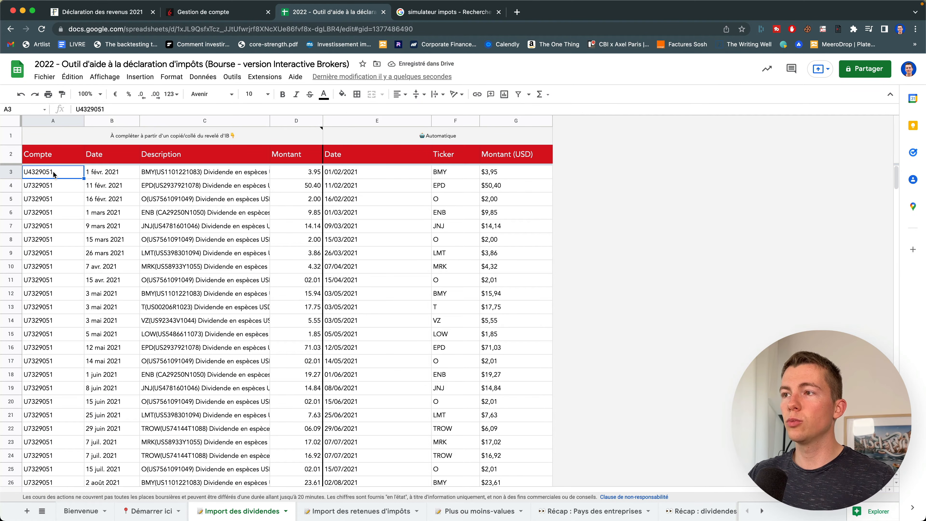
{"action": "left_click", "coordinate": [116, 178]}
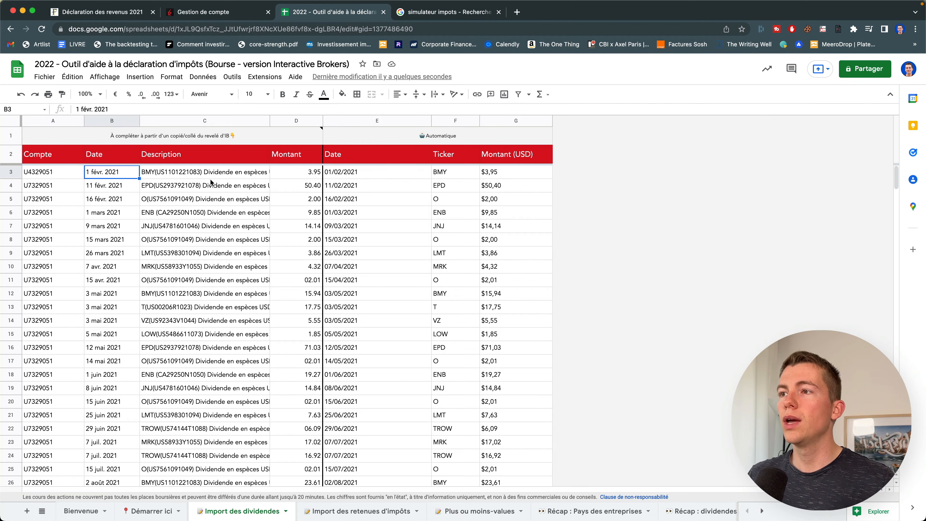
{"action": "left_click", "coordinate": [193, 177]}
{"action": "left_click", "coordinate": [310, 174]}
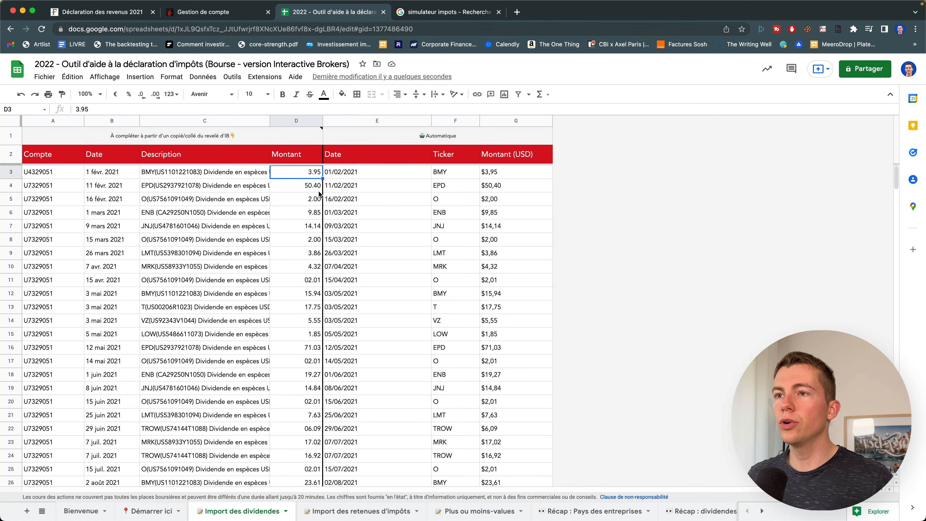
{"action": "left_click", "coordinate": [364, 176]}
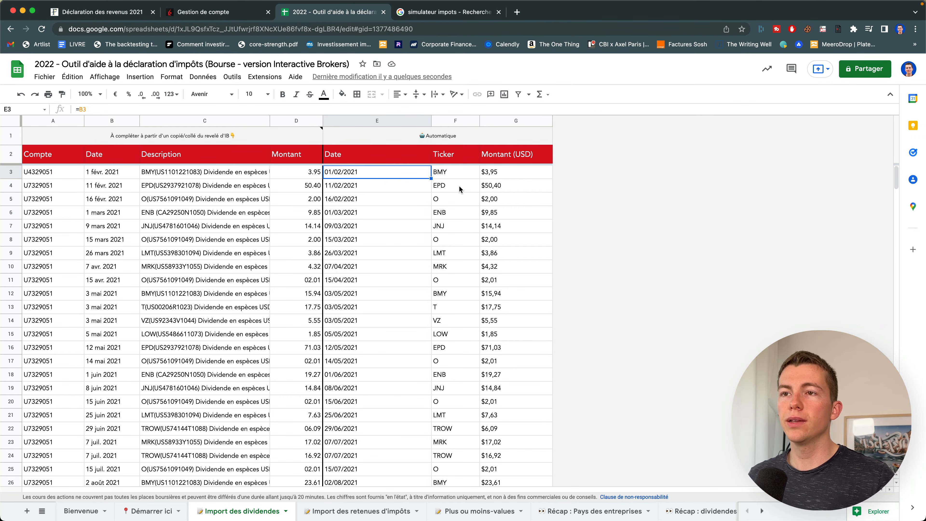
{"action": "left_click", "coordinate": [452, 171]}
{"action": "left_click", "coordinate": [506, 173]}
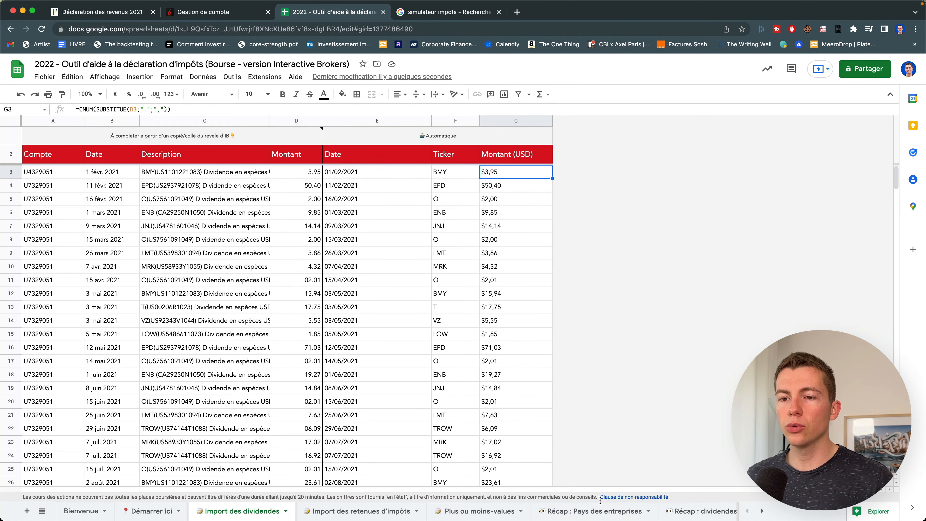
Open the Récap : dividendes perçus sheet and examine the countries, USD/EUR exchange rates and euro amount of the 1 March 2021 ENB dividend.
{"action": "scroll", "coordinate": [616, 512], "scroll_direction": "right", "scroll_amount": 5}
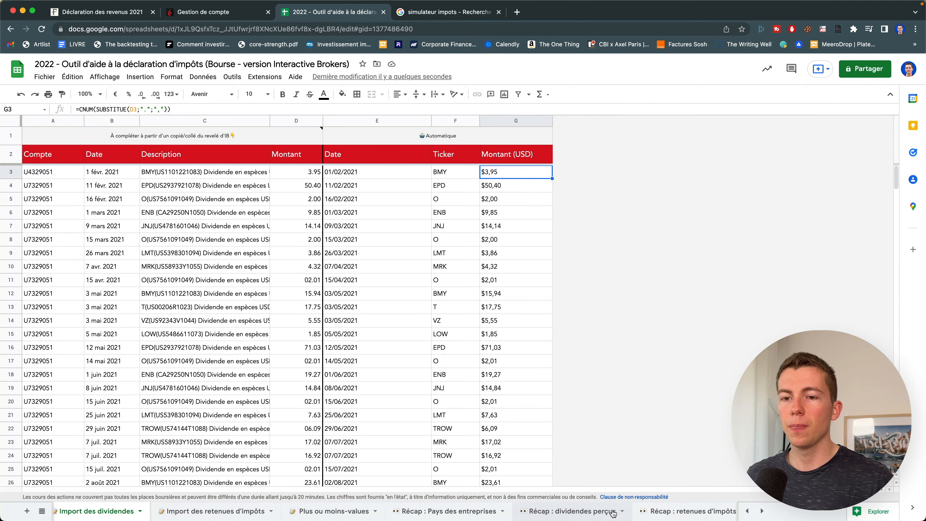
{"action": "left_click", "coordinate": [562, 510]}
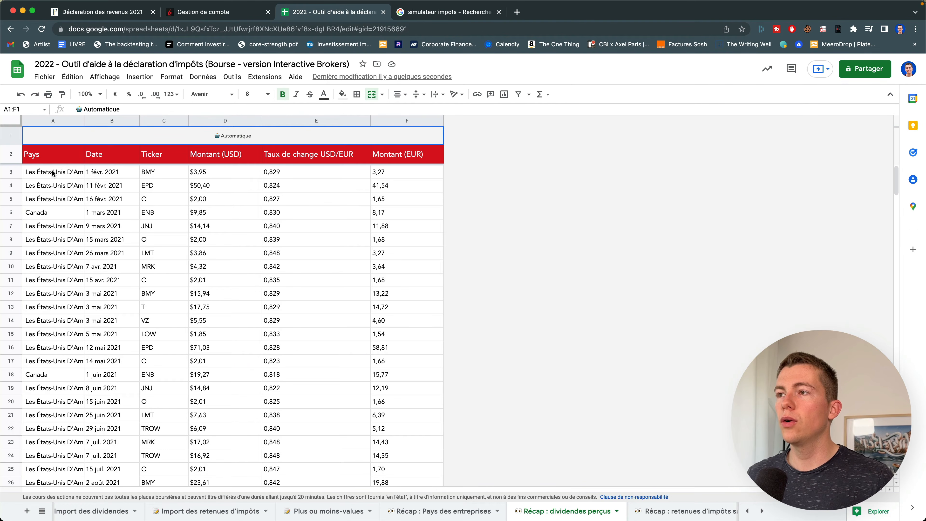
{"action": "left_click_drag", "start_coordinate": [54, 170], "coordinate": [48, 296]}
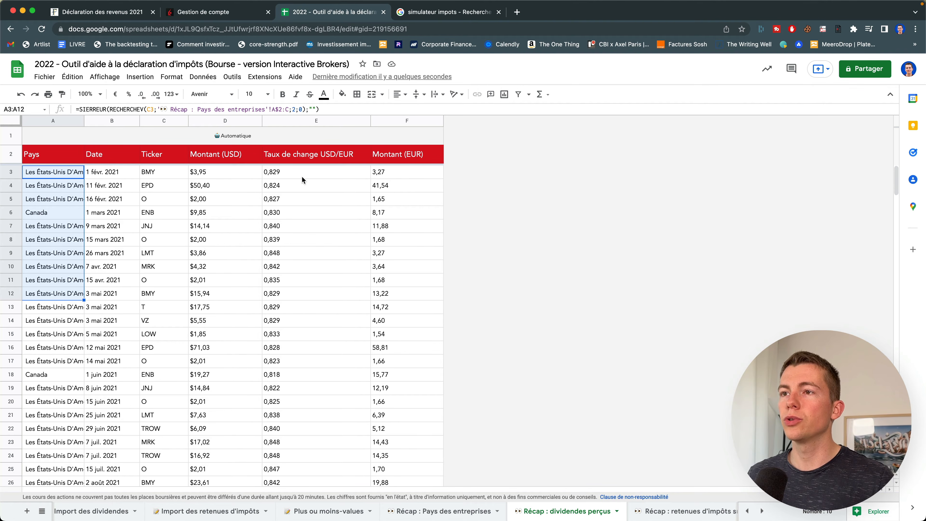
{"action": "left_click_drag", "start_coordinate": [295, 171], "coordinate": [301, 286]}
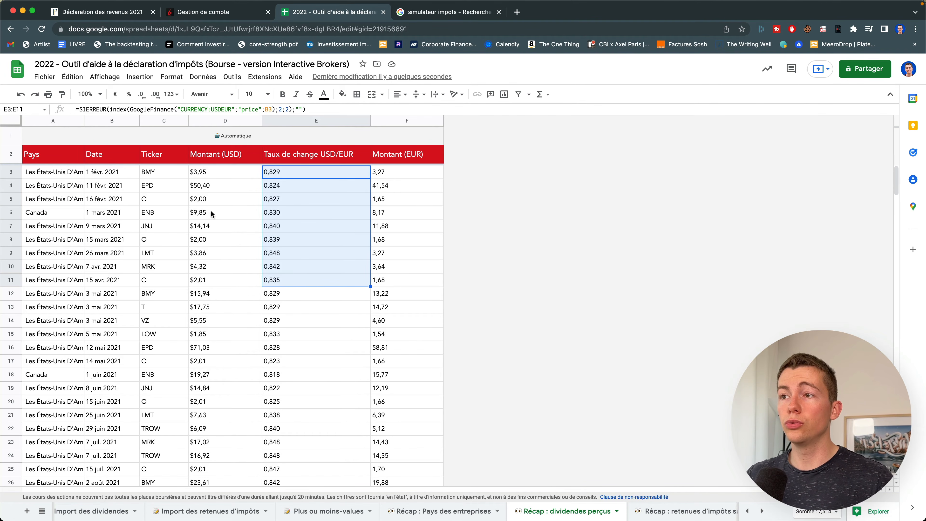
{"action": "left_click", "coordinate": [39, 215]}
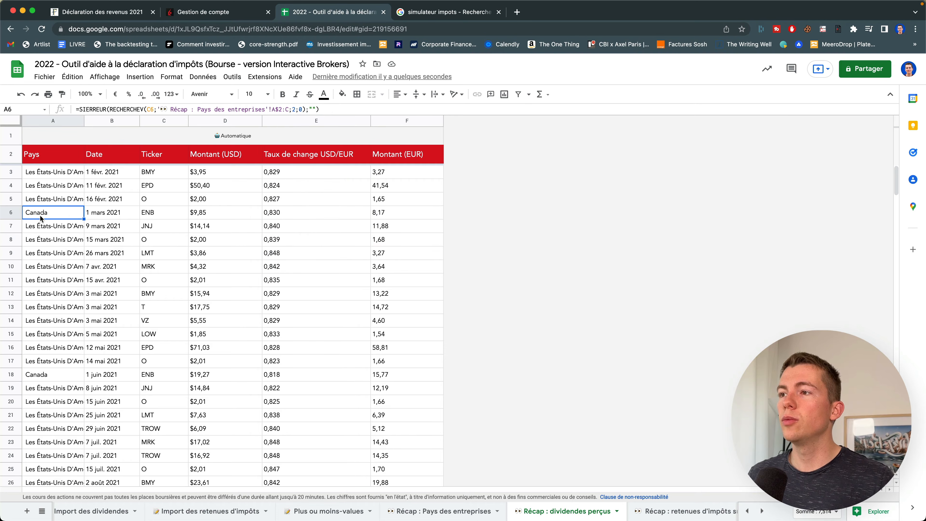
{"action": "left_click", "coordinate": [116, 213]}
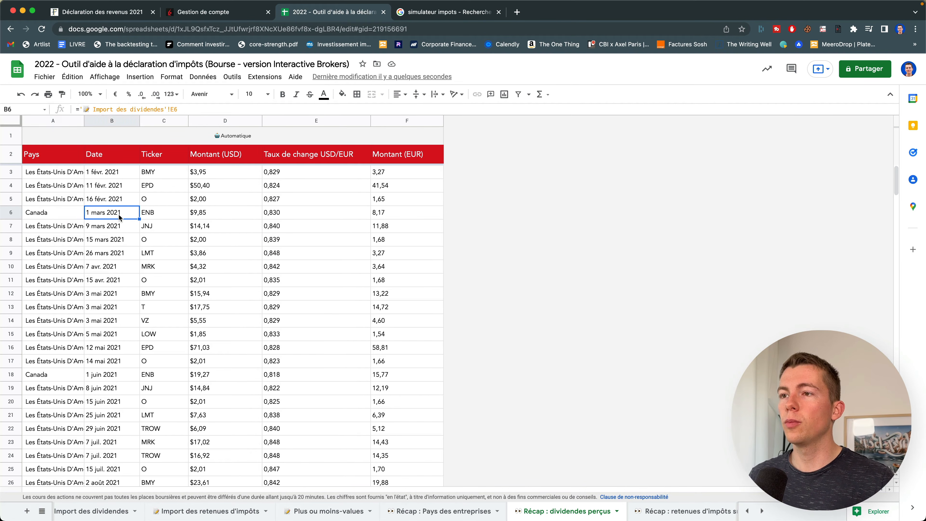
{"action": "left_click", "coordinate": [290, 217]}
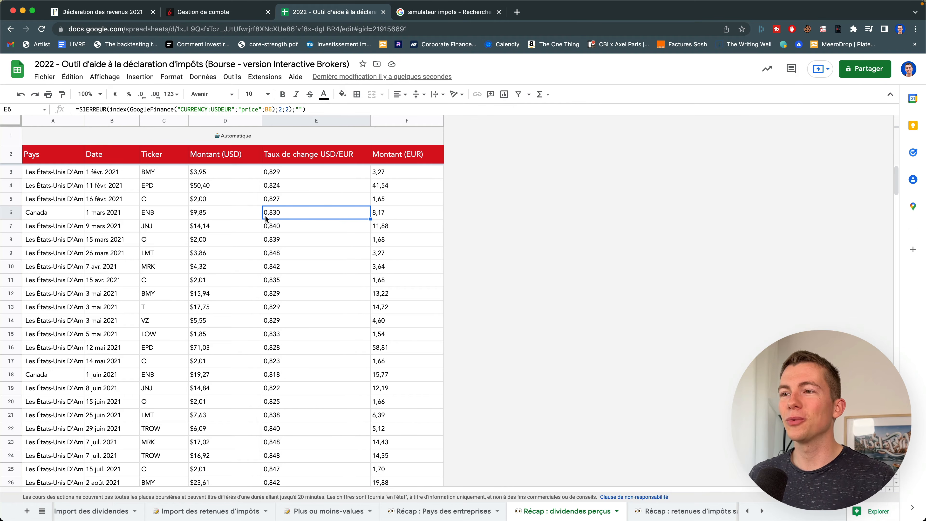
{"action": "left_click", "coordinate": [409, 212]}
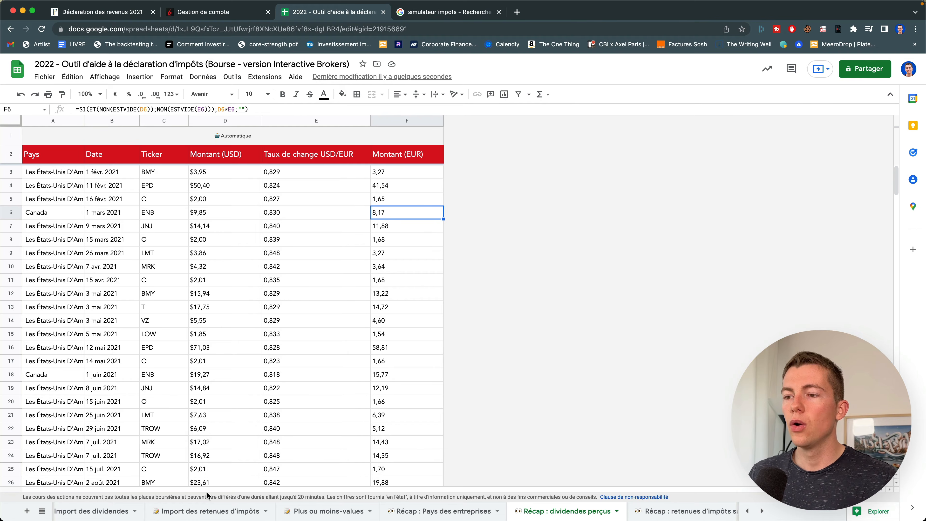
Return to the Démarrer ici sheet and set the status of Import des dividendes to Complétée.
{"action": "left_click", "coordinate": [212, 510]}
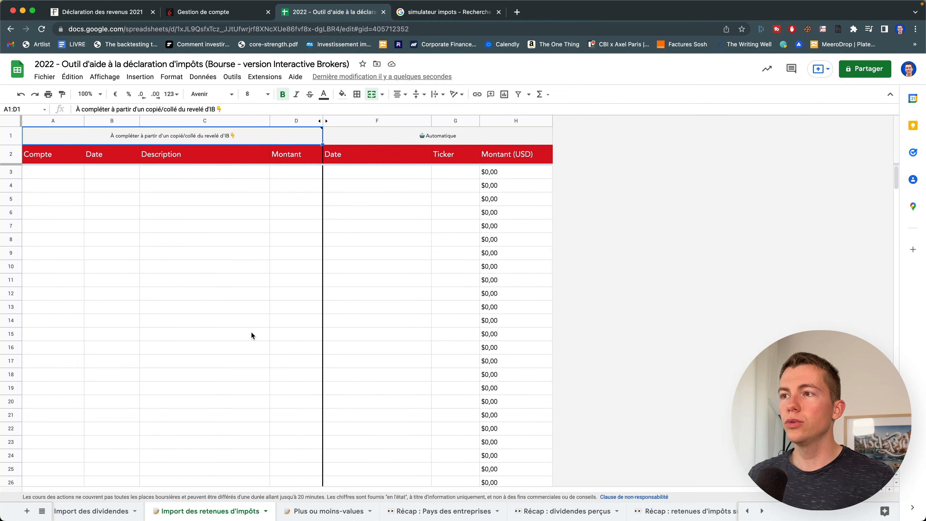
{"action": "scroll", "coordinate": [175, 506], "scroll_direction": "left", "scroll_amount": 2}
{"action": "left_click", "coordinate": [159, 510]}
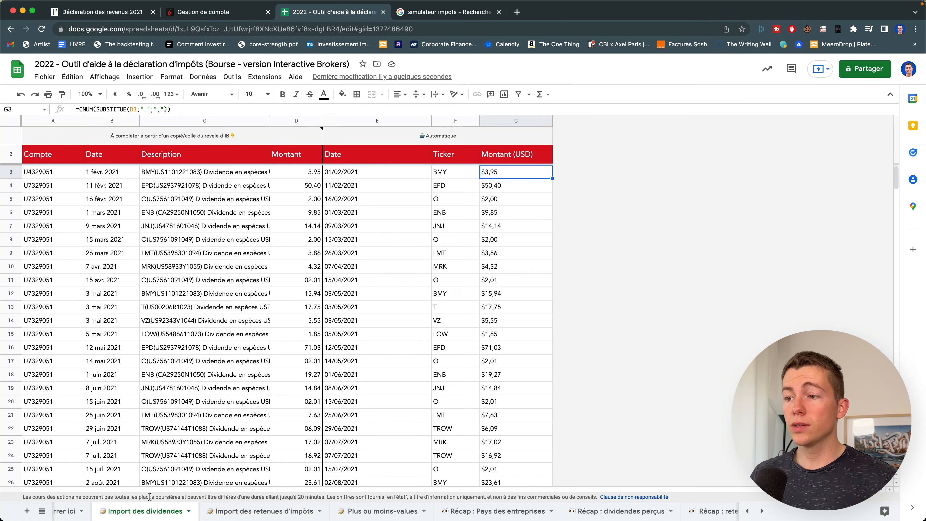
{"action": "scroll", "coordinate": [152, 511], "scroll_direction": "left", "scroll_amount": 2}
{"action": "left_click", "coordinate": [153, 511]}
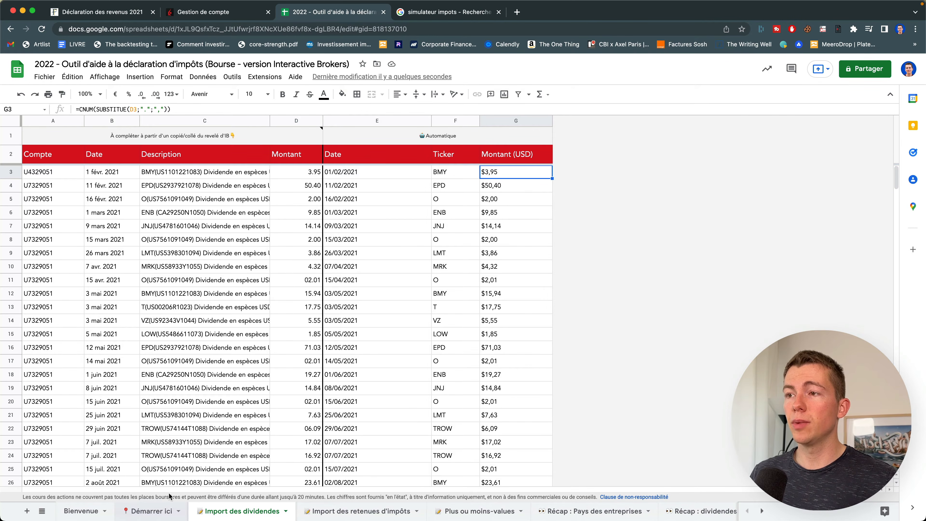
{"action": "left_click", "coordinate": [212, 210]}
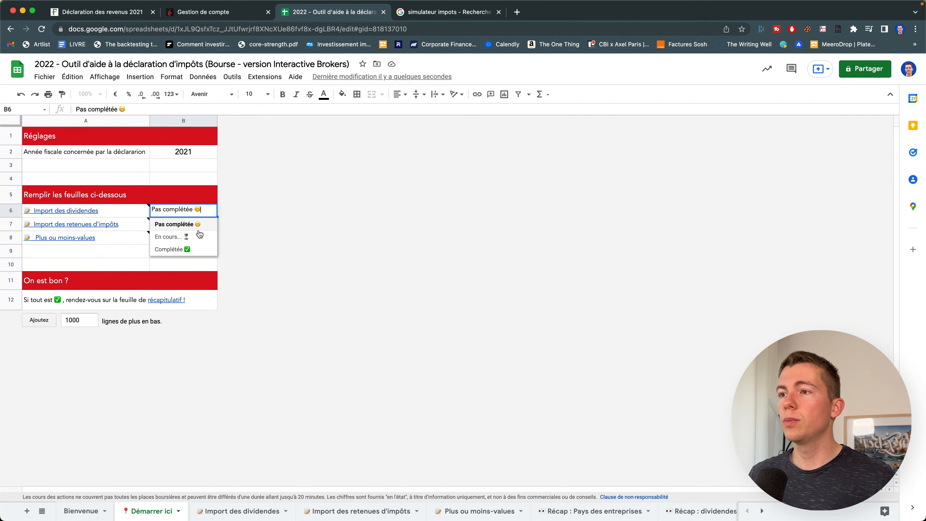
{"action": "left_click", "coordinate": [193, 245]}
{"action": "left_click", "coordinate": [194, 248]}
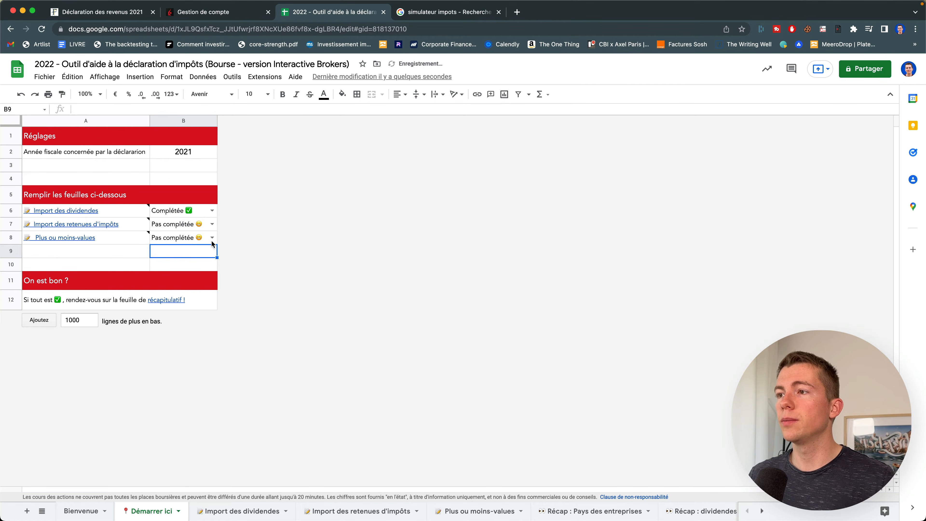
Open the Import des retenues d'impôts sheet and copy all withholding tax rows from the Interactive Brokers statement, with its Dividendes section collapsed.
{"action": "left_click", "coordinate": [95, 223]}
{"action": "left_click", "coordinate": [94, 243]}
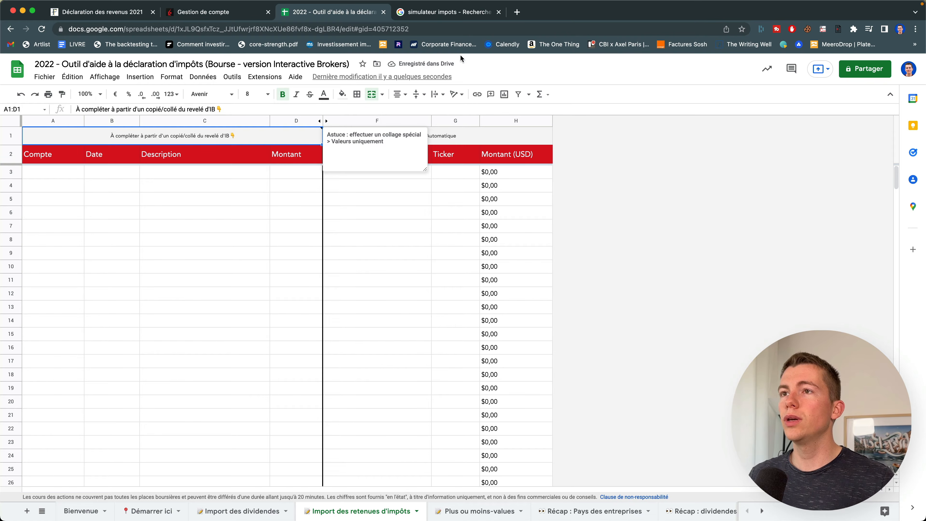
{"action": "left_click", "coordinate": [196, 12]}
{"action": "scroll", "coordinate": [573, 244], "scroll_direction": "up", "scroll_amount": 10}
{"action": "scroll", "coordinate": [573, 244], "scroll_direction": "up", "scroll_amount": 5}
{"action": "scroll", "coordinate": [572, 244], "scroll_direction": "down", "scroll_amount": 3}
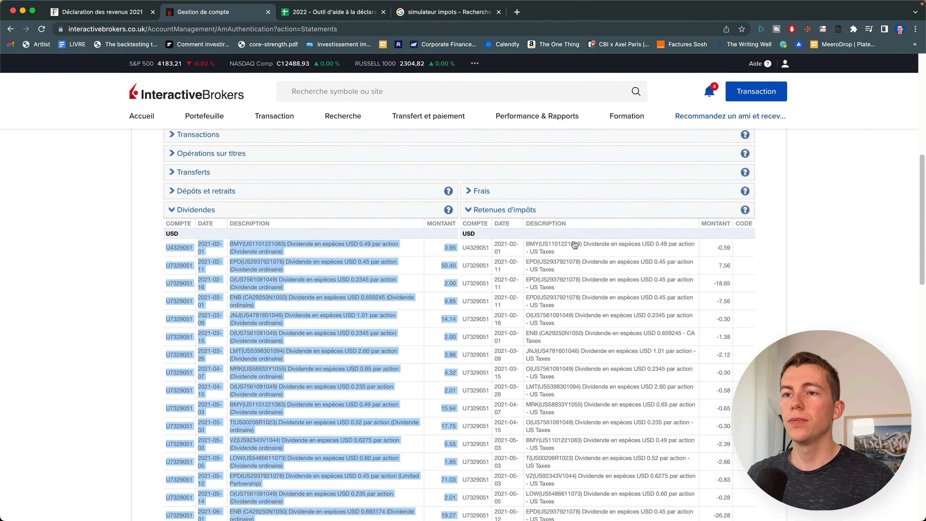
{"action": "left_click", "coordinate": [349, 213]}
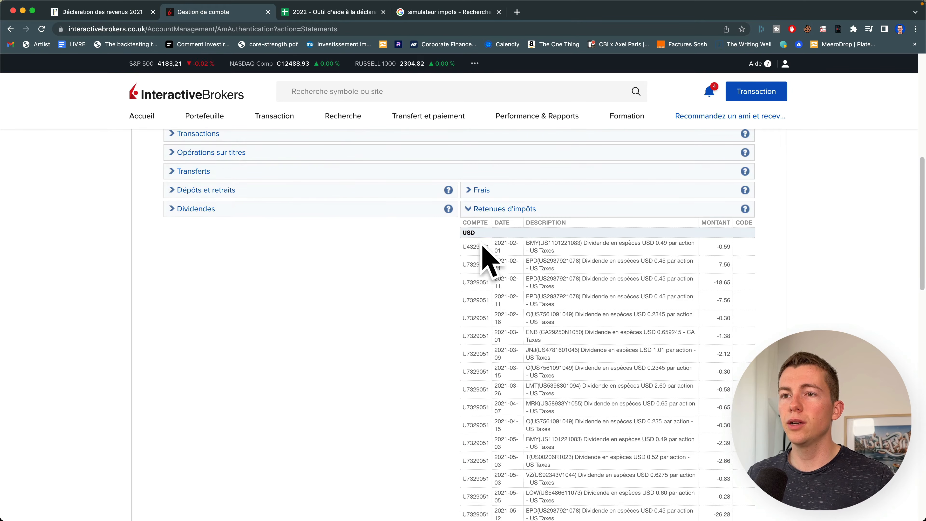
{"action": "left_click_drag", "start_coordinate": [464, 246], "coordinate": [733, 369]}
{"action": "scroll", "coordinate": [627, 292], "scroll_direction": "down", "scroll_amount": 15}
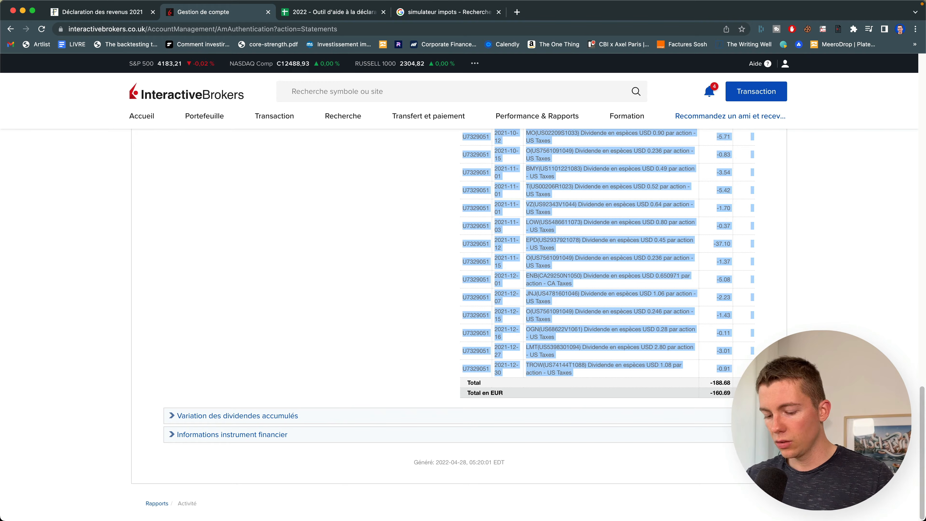
Paste the withholding tax rows as values only from cell A3 of Import des retenues d'impôts and check the automatic columns.
{"action": "left_click", "coordinate": [333, 14]}
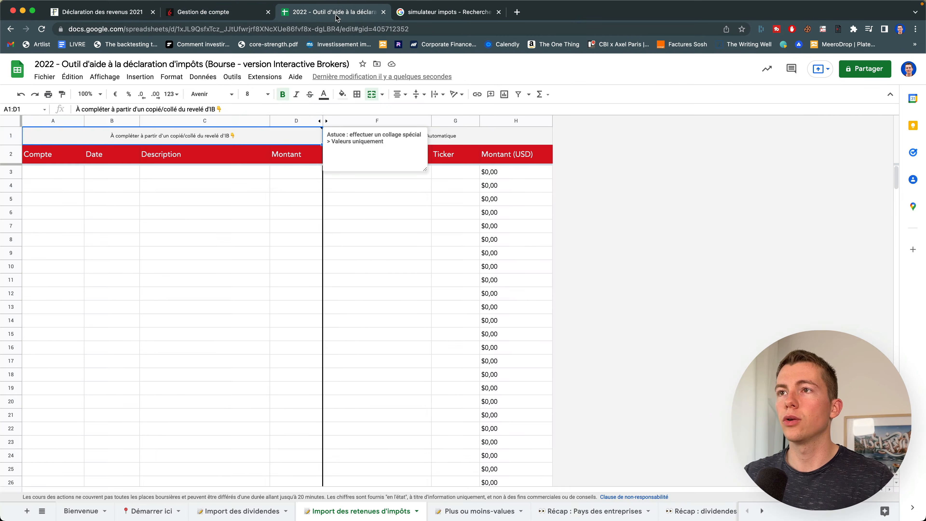
{"action": "left_click", "coordinate": [72, 175]}
{"action": "right_click", "coordinate": [72, 174]}
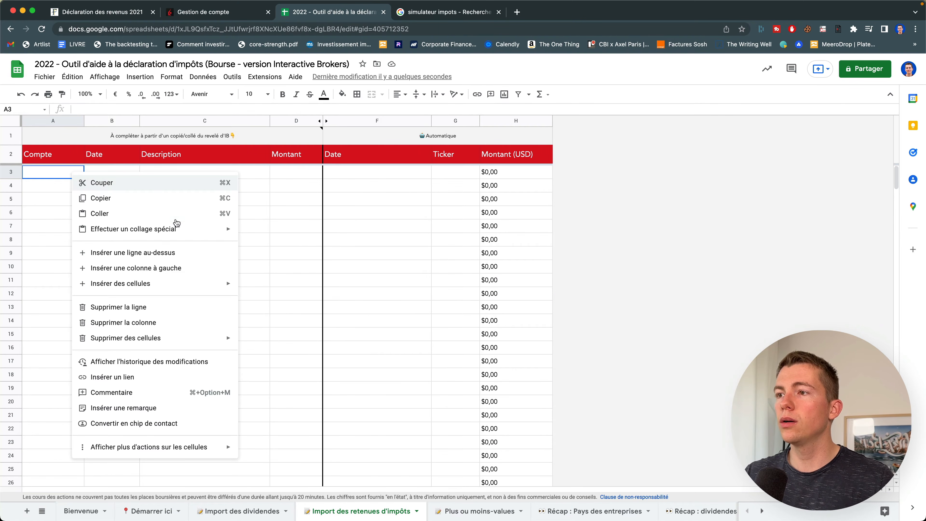
{"action": "mouse_move", "coordinate": [205, 229]}
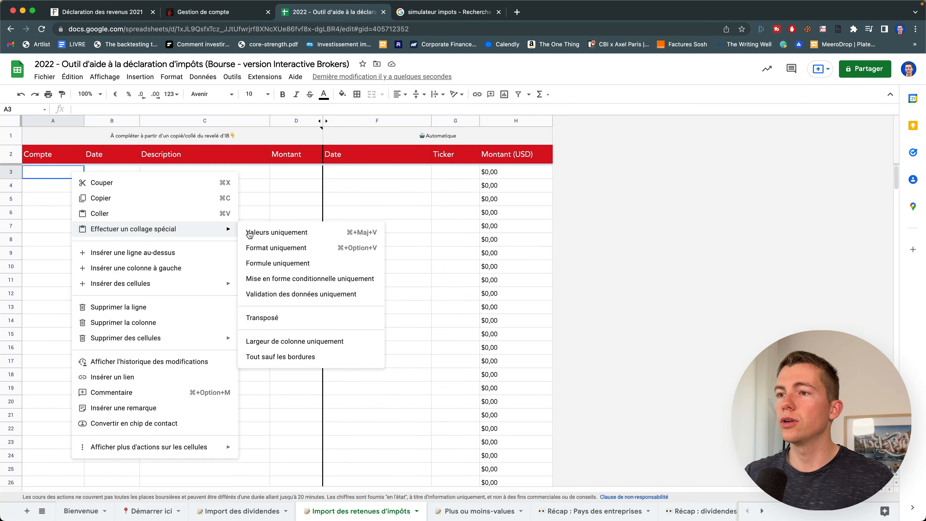
{"action": "left_click", "coordinate": [312, 233]}
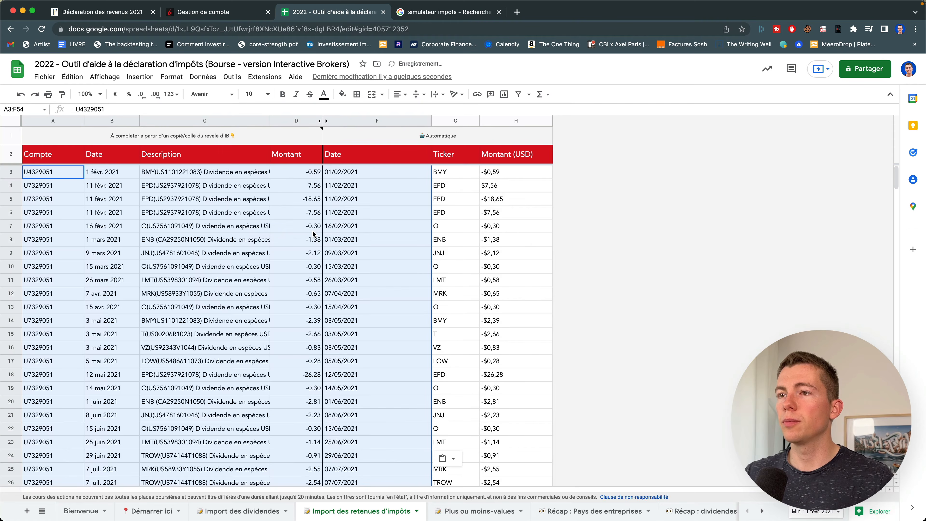
{"action": "left_click", "coordinate": [386, 213]}
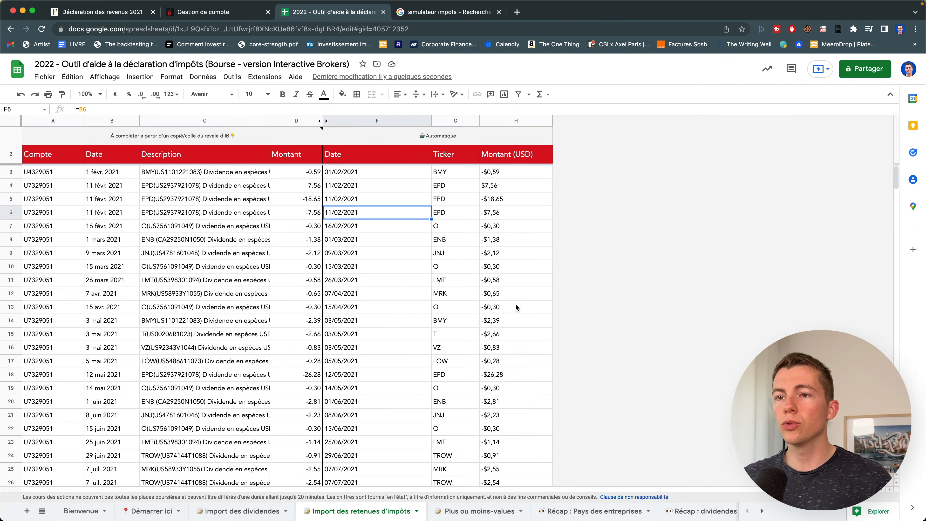
{"action": "scroll", "coordinate": [540, 310], "scroll_direction": "down", "scroll_amount": 3}
{"action": "scroll", "coordinate": [544, 311], "scroll_direction": "up", "scroll_amount": 3}
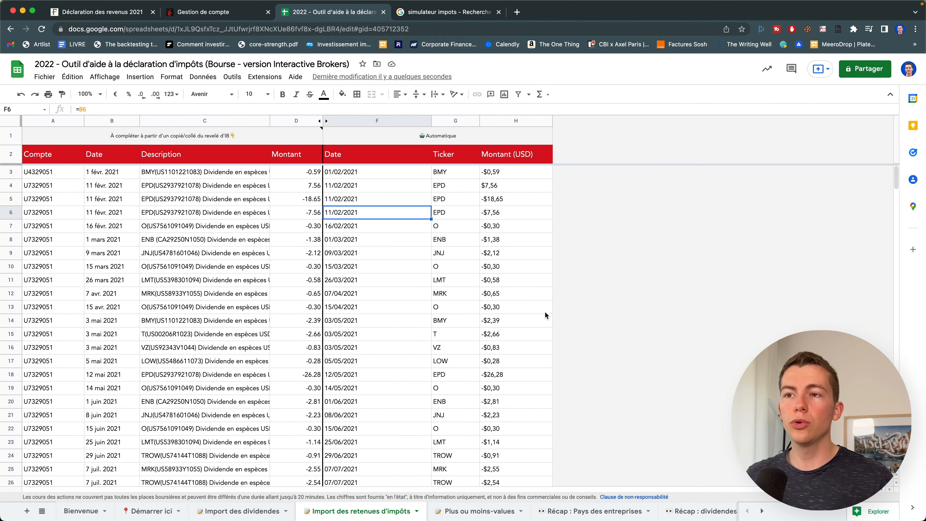
Open the Récap : retenues d'impôts sur les dividendes sheet and examine the countries, exchange rates and euro amounts.
{"action": "scroll", "coordinate": [583, 513], "scroll_direction": "right", "scroll_amount": 5}
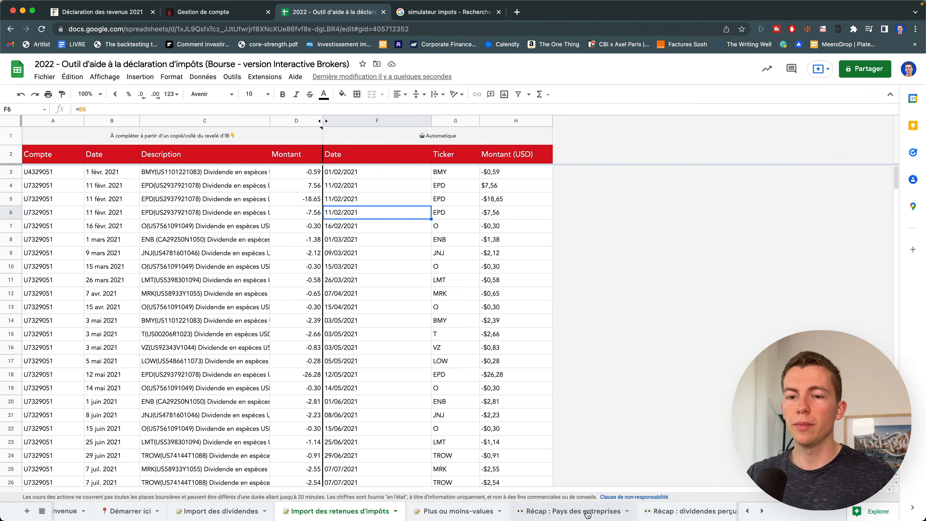
{"action": "left_click", "coordinate": [588, 513]}
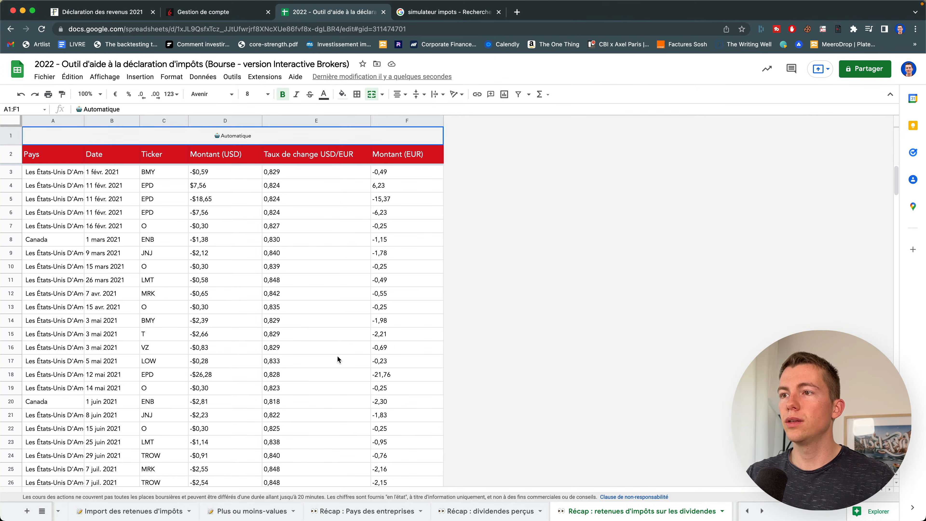
{"action": "scroll", "coordinate": [390, 347], "scroll_direction": "down", "scroll_amount": 8}
{"action": "scroll", "coordinate": [390, 346], "scroll_direction": "down", "scroll_amount": 8}
{"action": "scroll", "coordinate": [390, 344], "scroll_direction": "up", "scroll_amount": 15}
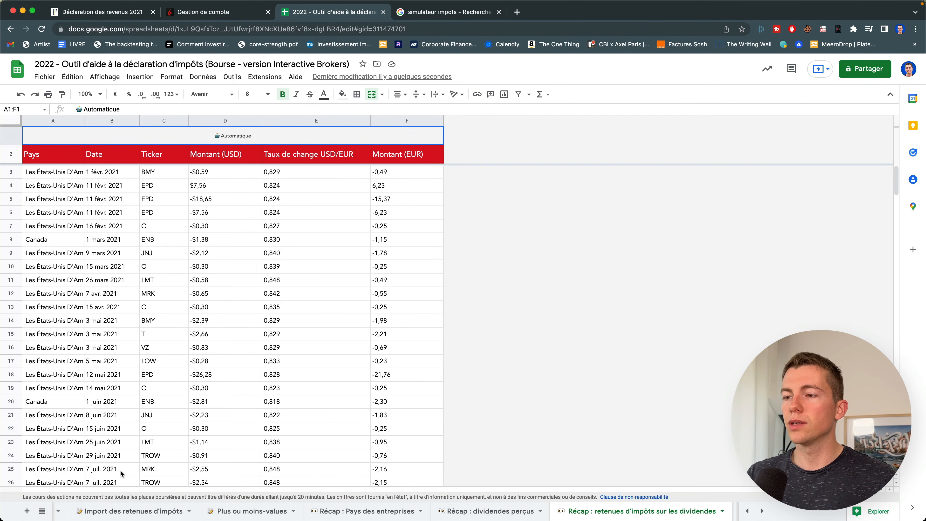
Return to the Démarrer ici sheet and set the status of Import des retenues d'impôts to Complétée.
{"action": "scroll", "coordinate": [143, 513], "scroll_direction": "left", "scroll_amount": 5}
{"action": "left_click", "coordinate": [92, 511]}
{"action": "left_click", "coordinate": [211, 224]}
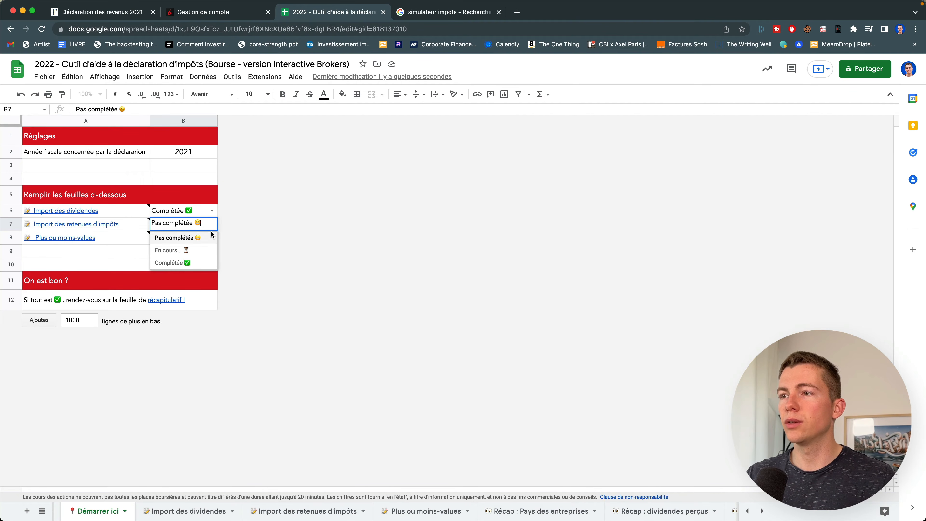
{"action": "left_click", "coordinate": [175, 263]}
Open the Plus ou moins-values sheet and check the note on the Plus-values ou moins-values entry cell B2.
{"action": "left_click", "coordinate": [100, 244]}
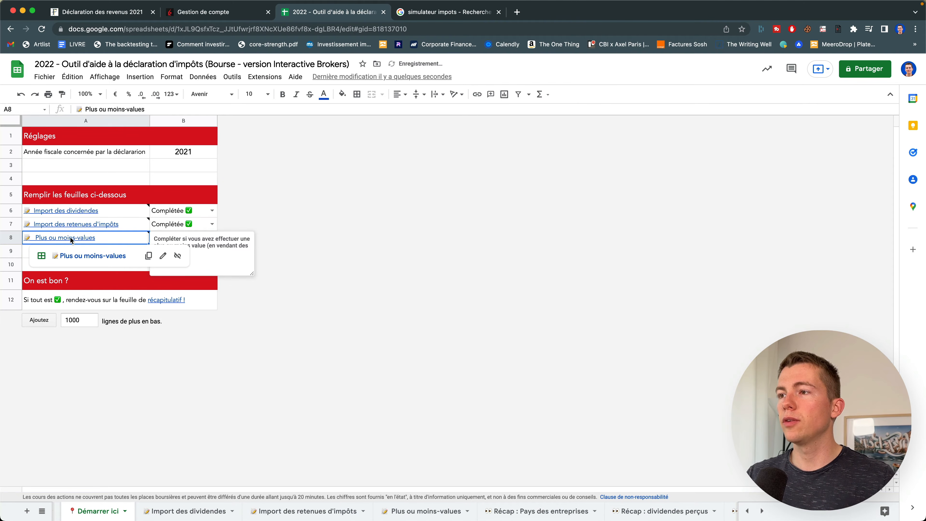
{"action": "left_click", "coordinate": [82, 256]}
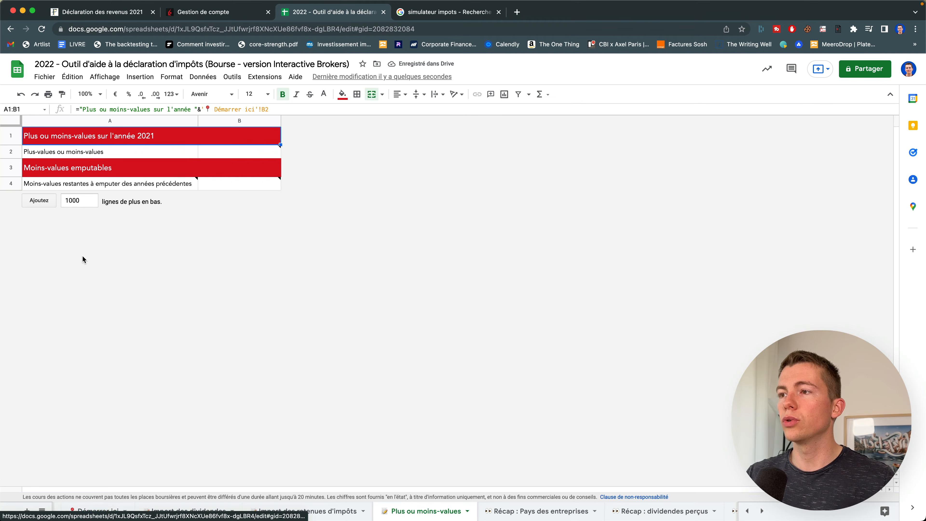
{"action": "left_click", "coordinate": [79, 153]}
{"action": "left_click", "coordinate": [259, 156]}
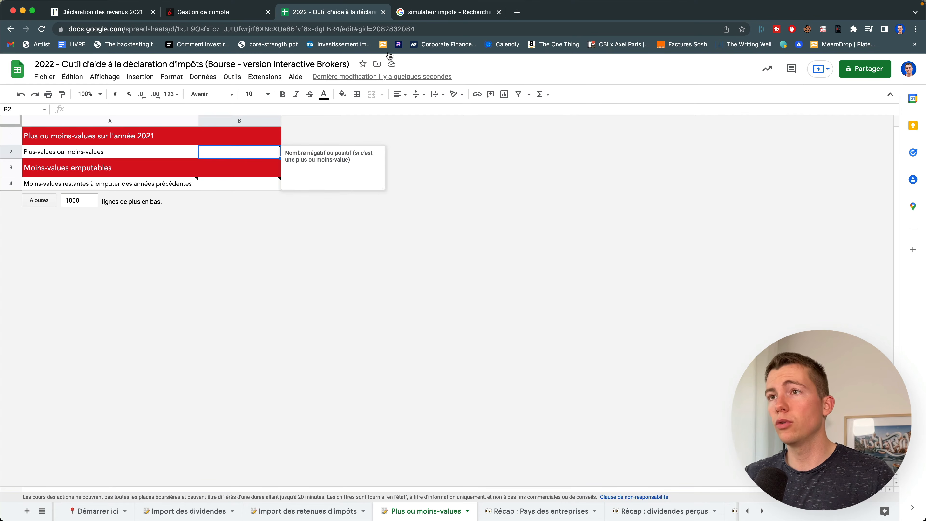
In the Interactive Brokers statement, collapse Retenues d'impôts, expand Synthèse de la performance réalisée et non-réalisée, and copy the realised total 14.15 for all assets.
{"action": "left_click", "coordinate": [218, 13]}
{"action": "scroll", "coordinate": [463, 222], "scroll_direction": "up", "scroll_amount": 10}
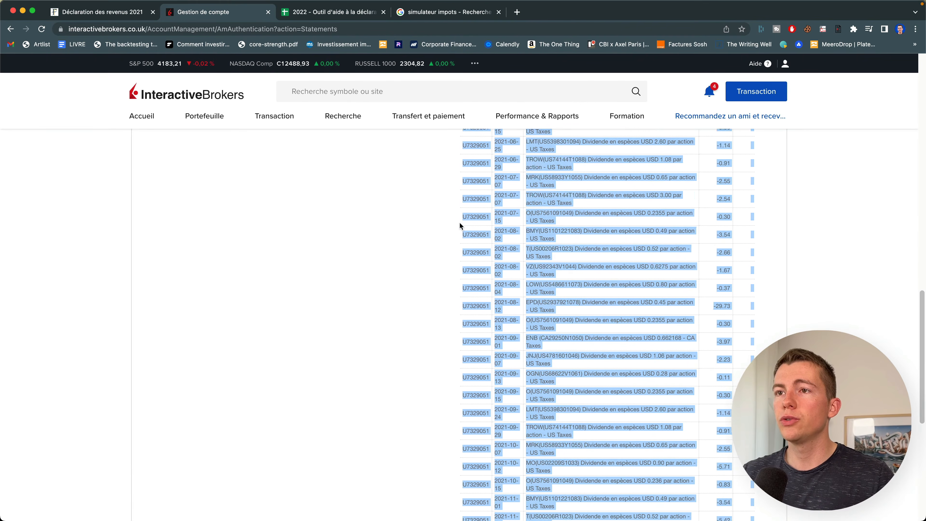
{"action": "scroll", "coordinate": [474, 255], "scroll_direction": "up", "scroll_amount": 4}
{"action": "left_click", "coordinate": [535, 290]}
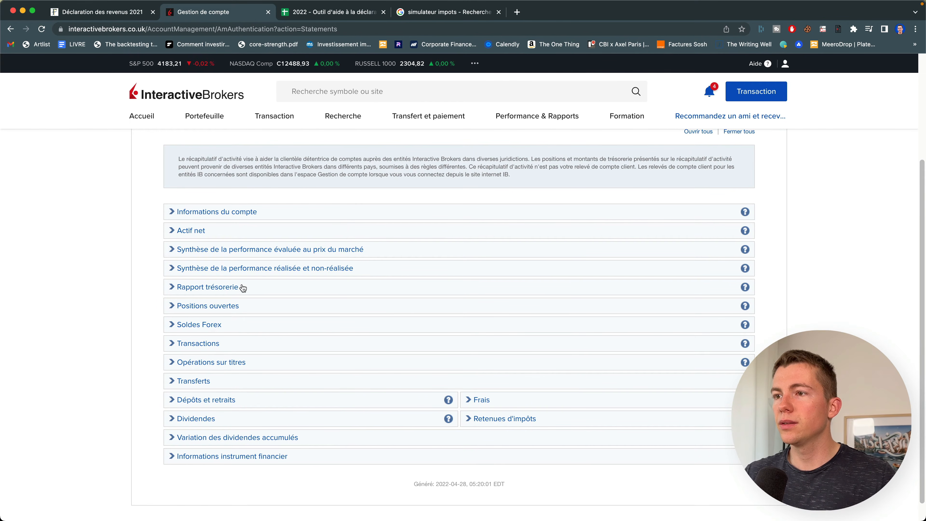
{"action": "left_click", "coordinate": [238, 270]}
{"action": "scroll", "coordinate": [270, 323], "scroll_direction": "down", "scroll_amount": 5}
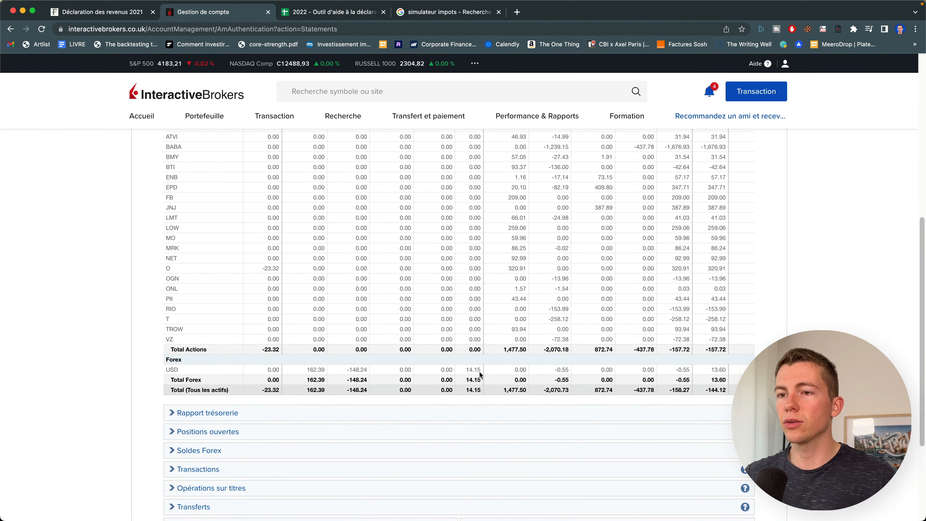
{"action": "double_click", "coordinate": [458, 380]}
{"action": "left_click_drag", "start_coordinate": [465, 392], "coordinate": [483, 391]}
{"action": "key", "text": "super+c"}
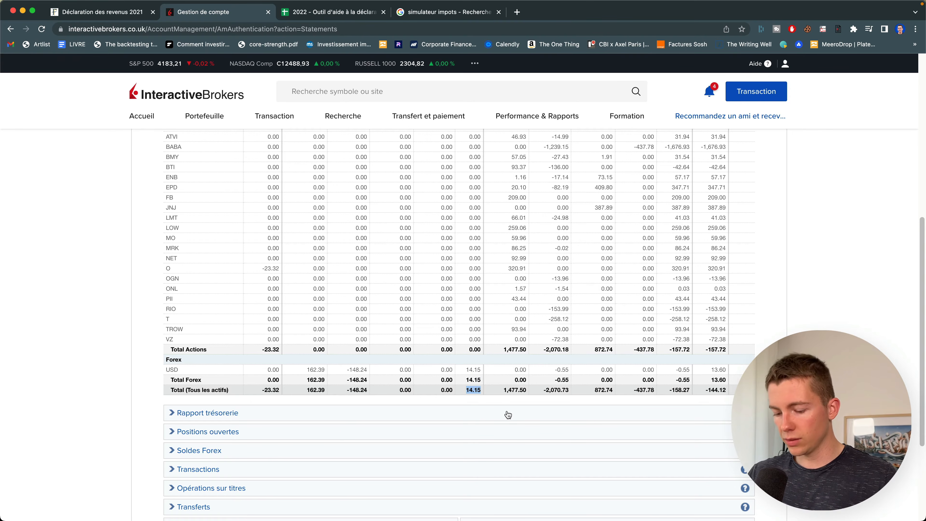
Enter 14,15 as the 2021 Plus-values ou moins-values amount in cell B2, with a comma as decimal separator.
{"action": "left_click", "coordinate": [330, 14]}
{"action": "double_click", "coordinate": [233, 150]}
{"action": "key", "text": "super+v"}
{"action": "left_click", "coordinate": [209, 150]}
{"action": "key", "text": "BackSpace"}
{"action": "type", "text": ","}
{"action": "key", "text": "Return"}
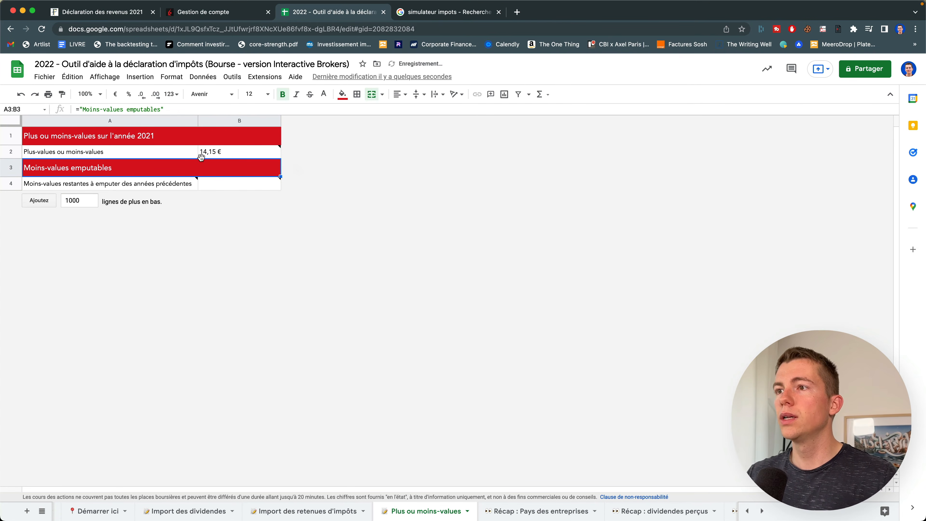
Search Google for "dollar euro" in a new browser tab, convert 14,15 US dollars to euros and copy the euro amount.
{"action": "left_click", "coordinate": [240, 156]}
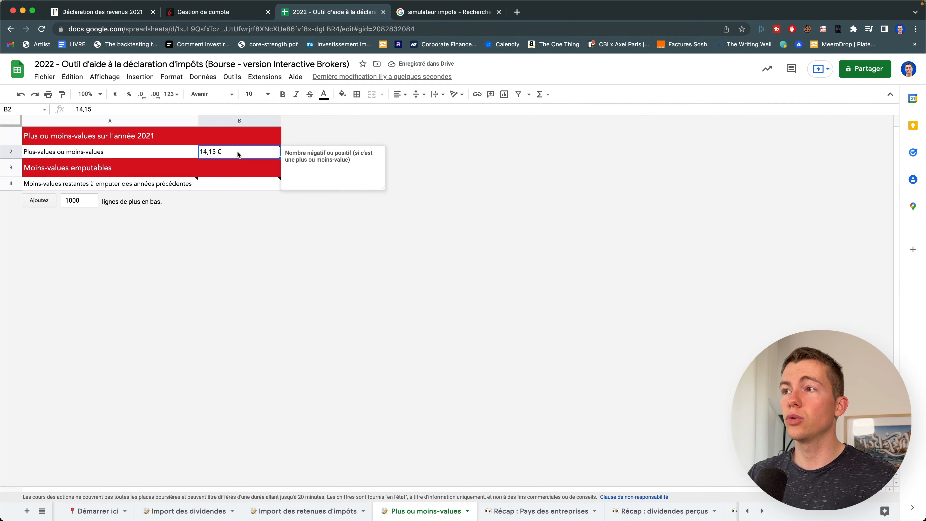
{"action": "double_click", "coordinate": [237, 152]}
{"action": "left_click_drag", "start_coordinate": [248, 151], "coordinate": [174, 154]}
{"action": "key", "text": "Return"}
{"action": "key", "text": "Return"}
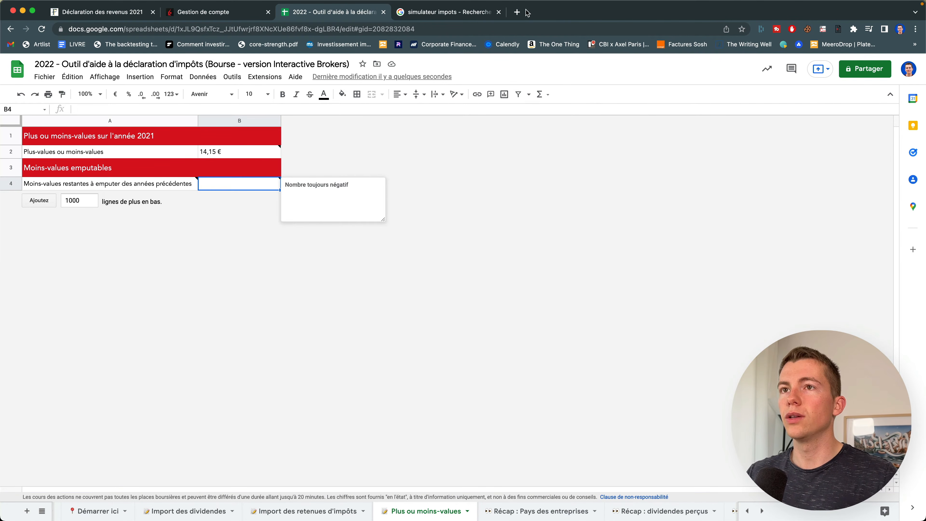
{"action": "left_click", "coordinate": [517, 13]}
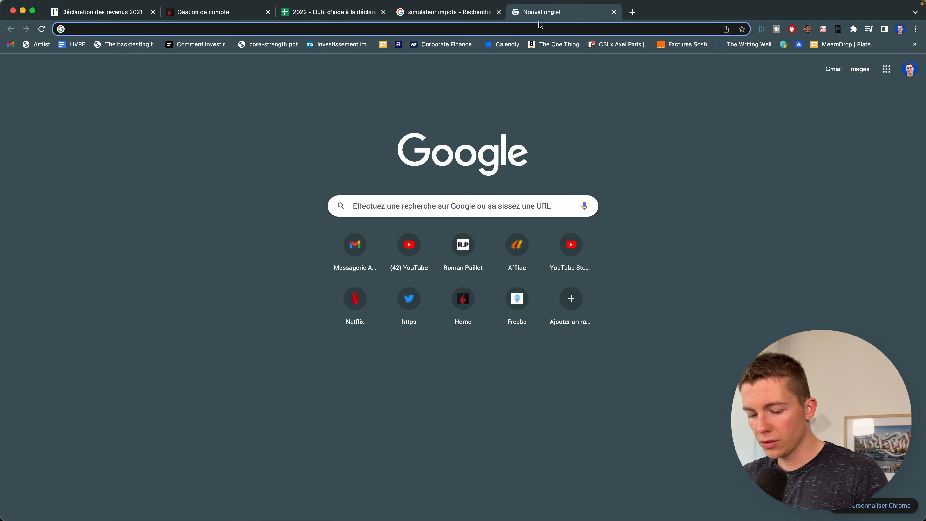
{"action": "type", "text": "dollars"}
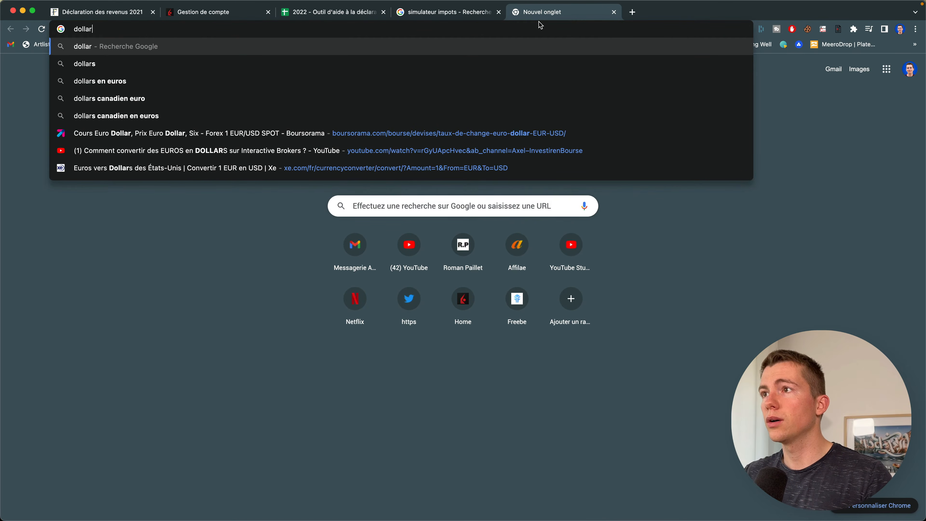
{"action": "key", "text": "BackSpace"}
{"action": "key", "text": "Down"}
{"action": "key", "text": "Return"}
{"action": "type", "text": "4,15"}
{"action": "left_click", "coordinate": [140, 240]}
{"action": "double_click", "coordinate": [140, 240]}
{"action": "key", "text": "cmd+c"}
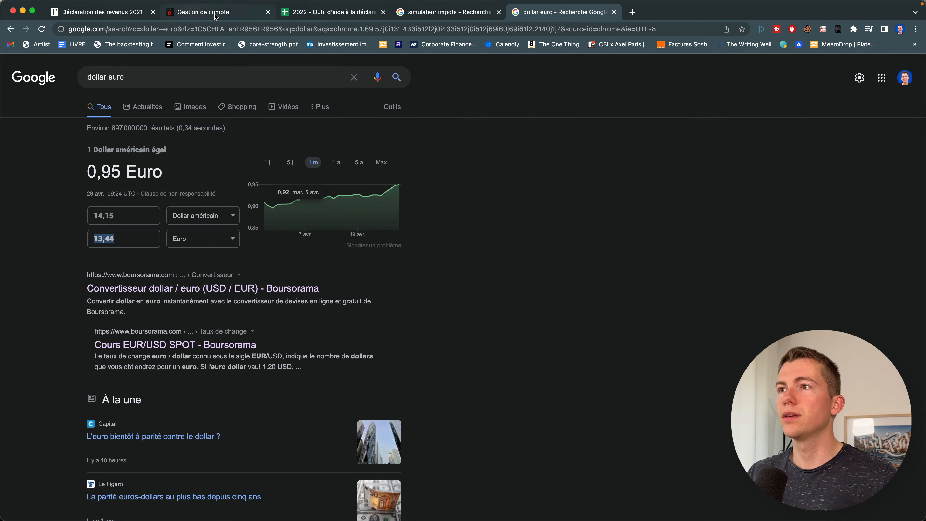
Set Plus-values ou moins-values in cell B2 to 13,44 and check the note on the prior-year losses cell B4.
{"action": "left_click", "coordinate": [206, 14]}
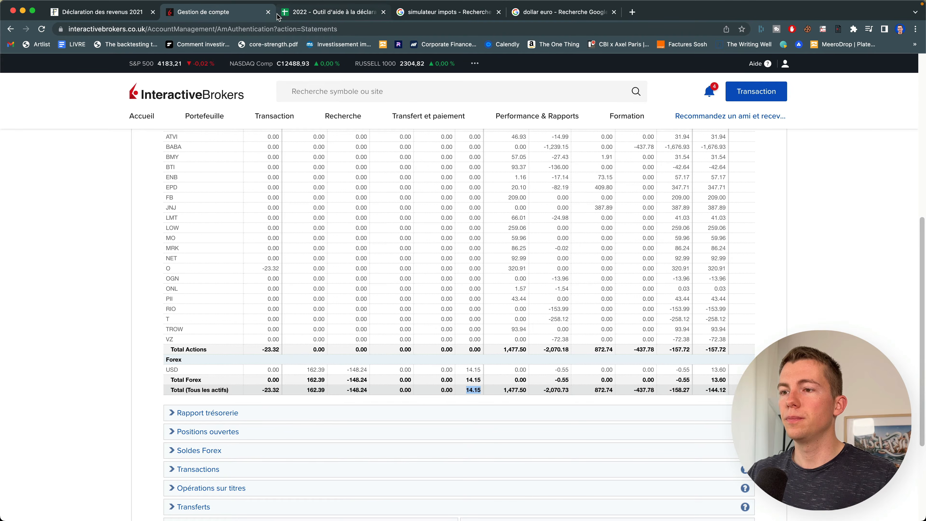
{"action": "left_click", "coordinate": [278, 16]}
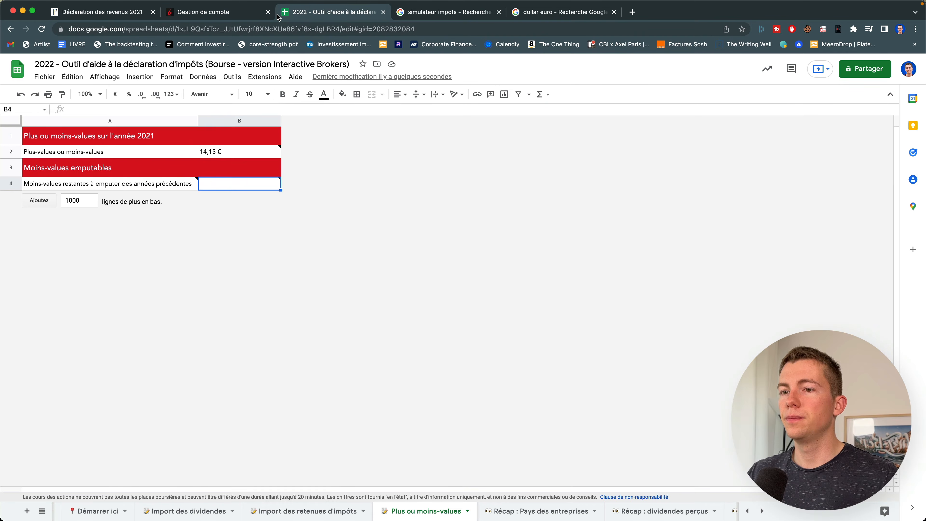
{"action": "left_click", "coordinate": [225, 156]}
{"action": "key", "text": "cmd+v"}
{"action": "key", "text": "Return"}
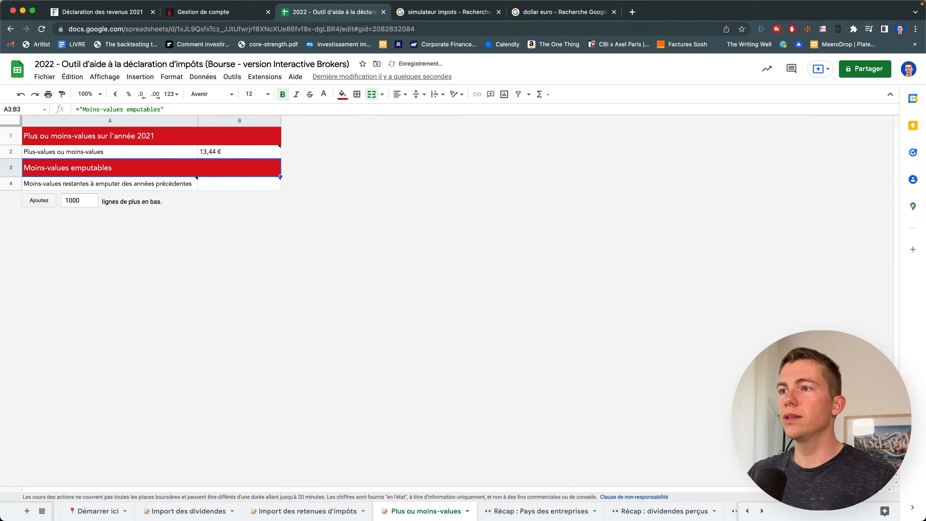
{"action": "left_click", "coordinate": [230, 187]}
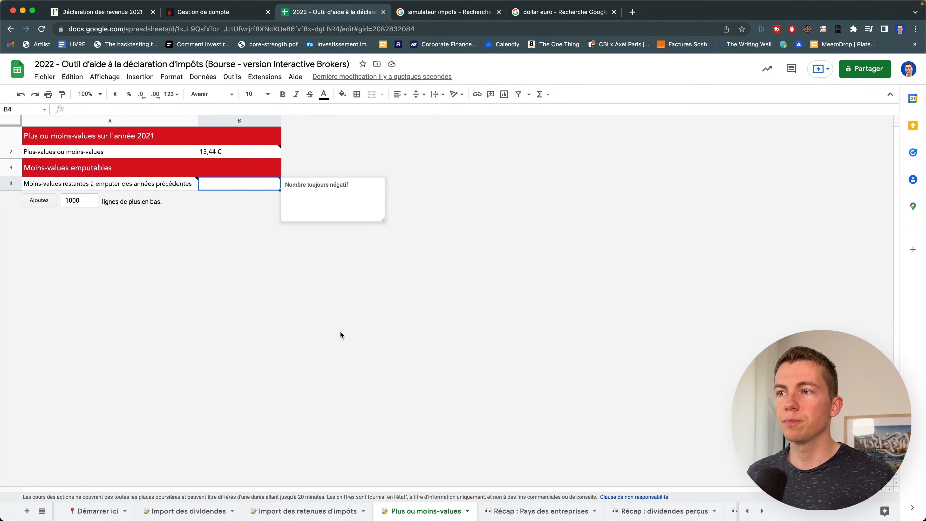
Return to the Démarrer ici sheet and set the status of Plus ou moins-values to Complétée.
{"action": "left_click", "coordinate": [105, 510]}
{"action": "left_click", "coordinate": [204, 240]}
{"action": "left_click", "coordinate": [183, 270]}
{"action": "left_click", "coordinate": [190, 278]}
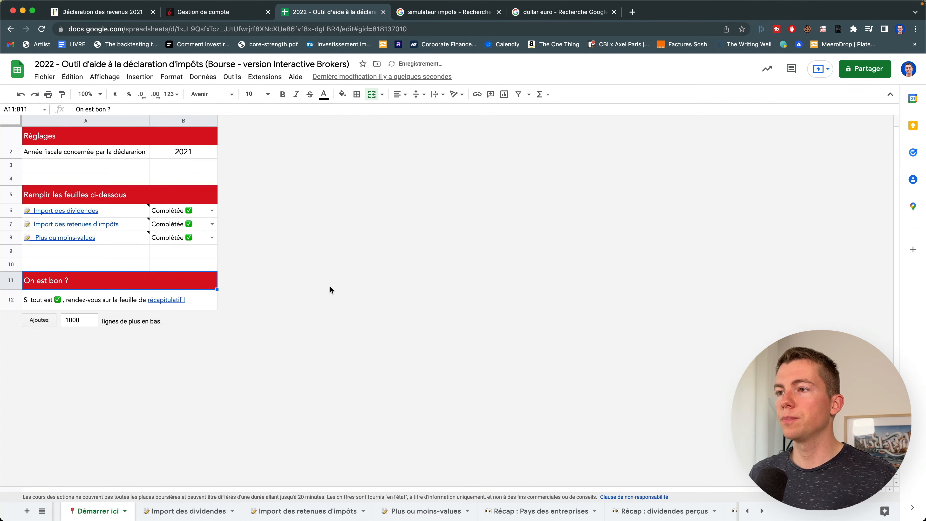
Open the Récapitulatif sheet and examine the values to report in boxes 3VG and 3VH and the loss carry-forward note.
{"action": "left_click", "coordinate": [172, 300]}
{"action": "mouse_move", "coordinate": [163, 299]}
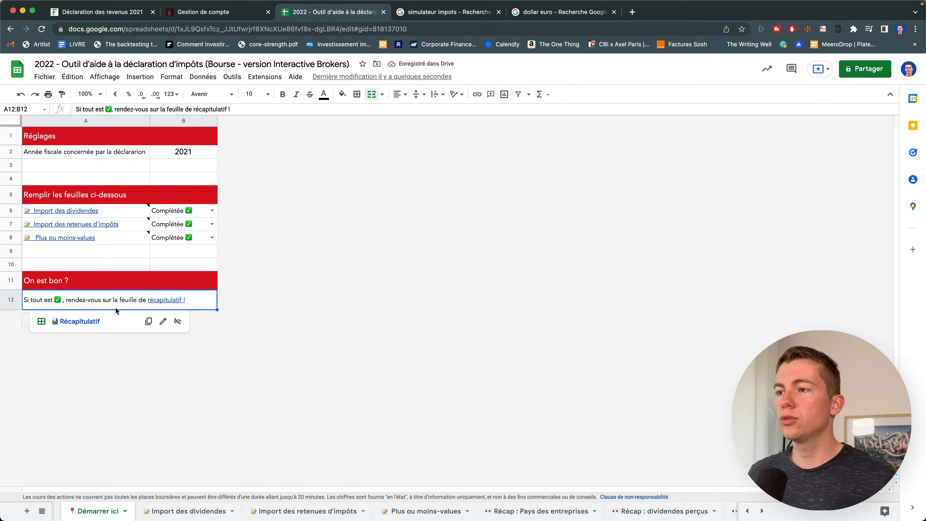
{"action": "left_click", "coordinate": [95, 320]}
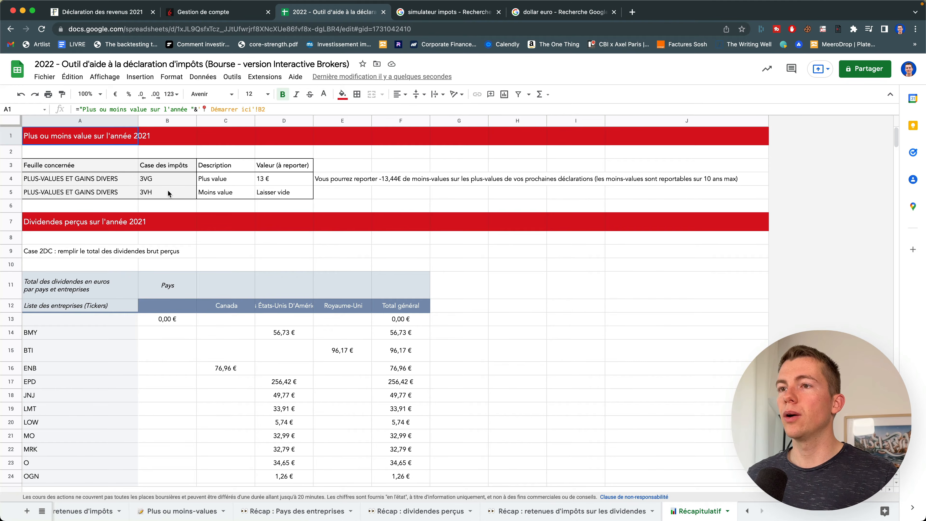
{"action": "left_click", "coordinate": [361, 183]}
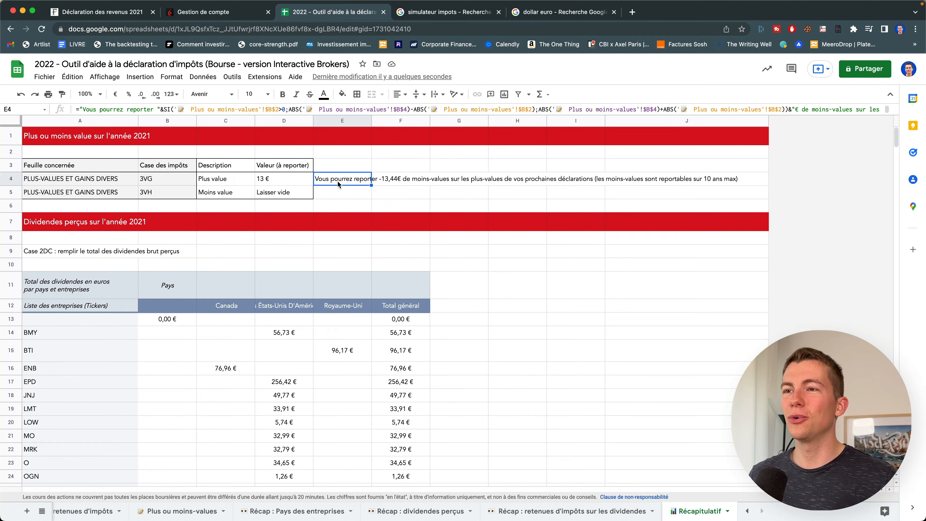
{"action": "left_click_drag", "start_coordinate": [50, 167], "coordinate": [312, 194]}
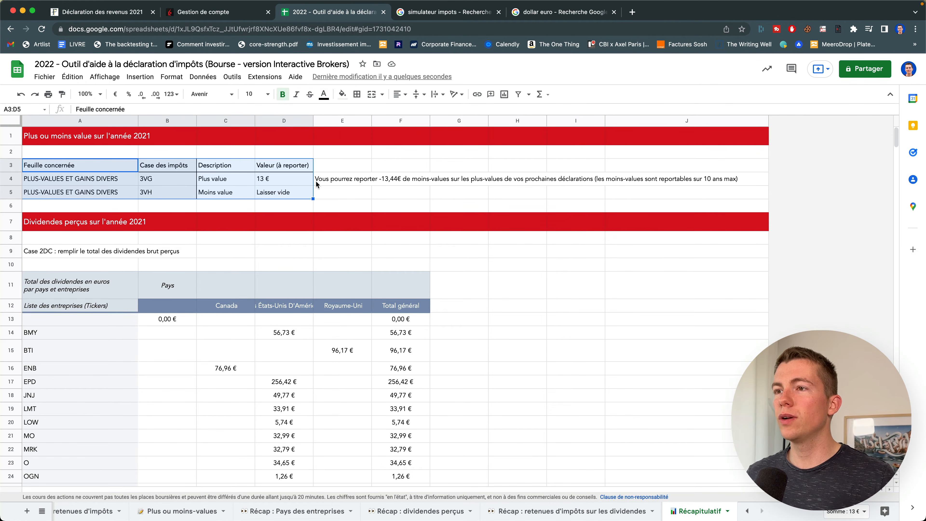
{"action": "left_click", "coordinate": [274, 174]}
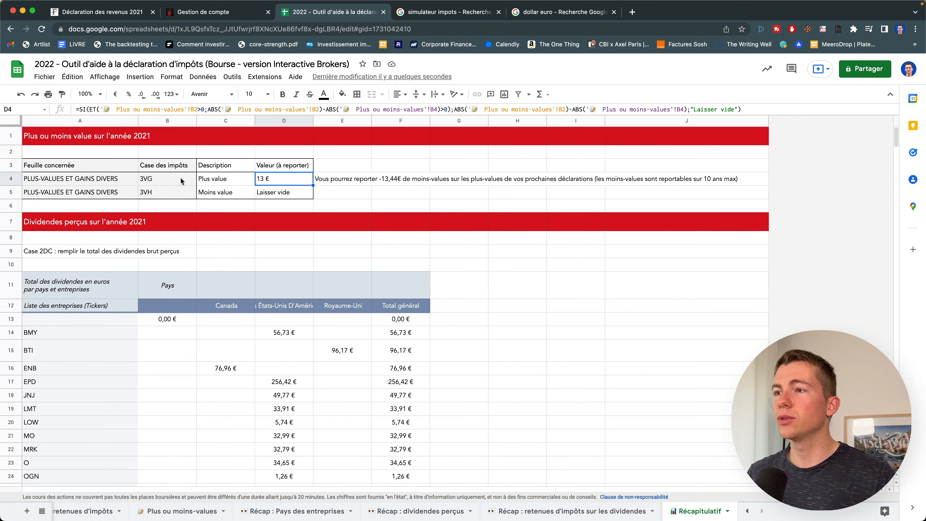
{"action": "left_click", "coordinate": [159, 178]}
{"action": "left_click", "coordinate": [269, 180]}
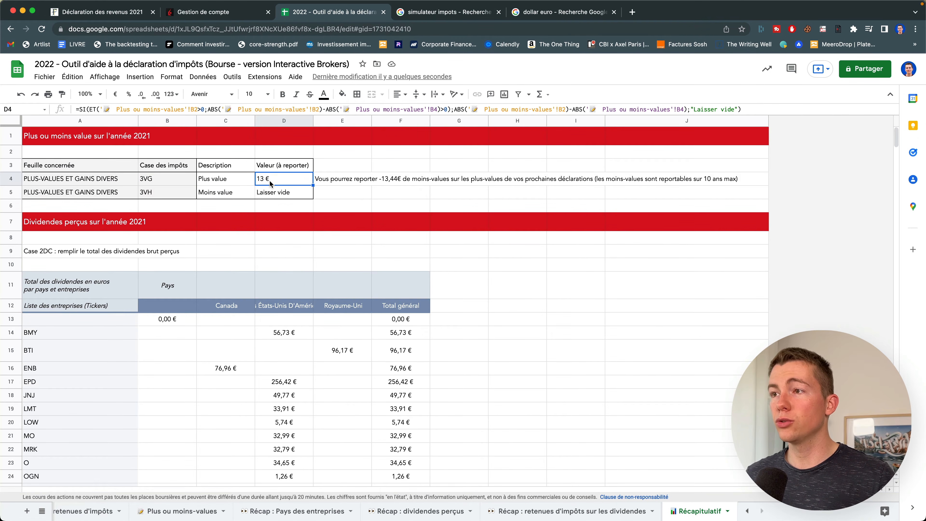
{"action": "left_click", "coordinate": [170, 194]}
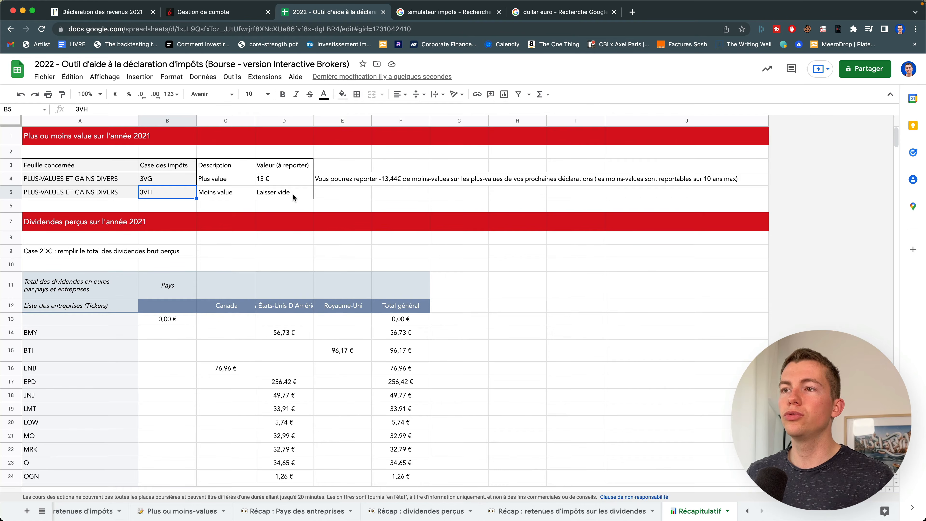
{"action": "left_click", "coordinate": [292, 193]}
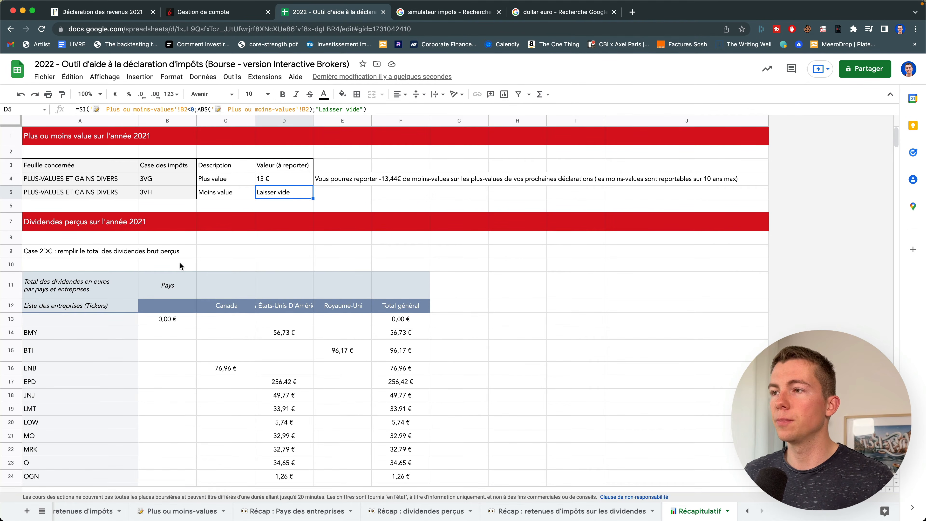
Examine the dividend totals for box 2DC and the withholding tax table with boxes 2AB, 8UU and 8VL.
{"action": "scroll", "coordinate": [97, 275], "scroll_direction": "down", "scroll_amount": 3}
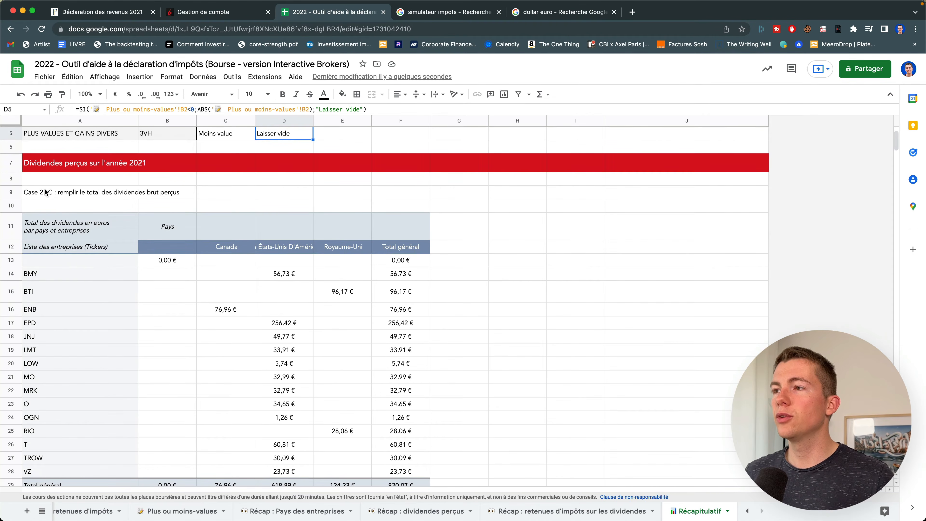
{"action": "left_click", "coordinate": [53, 194]}
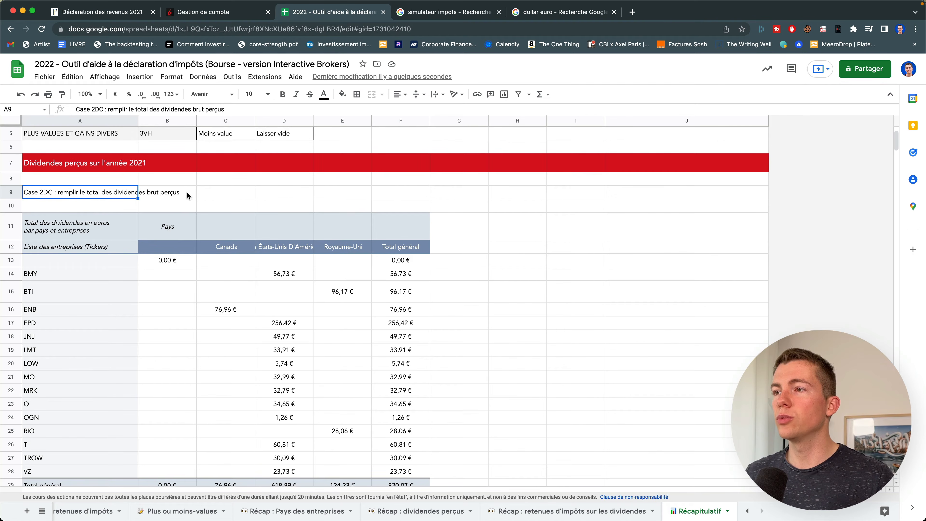
{"action": "scroll", "coordinate": [277, 228], "scroll_direction": "down", "scroll_amount": 3}
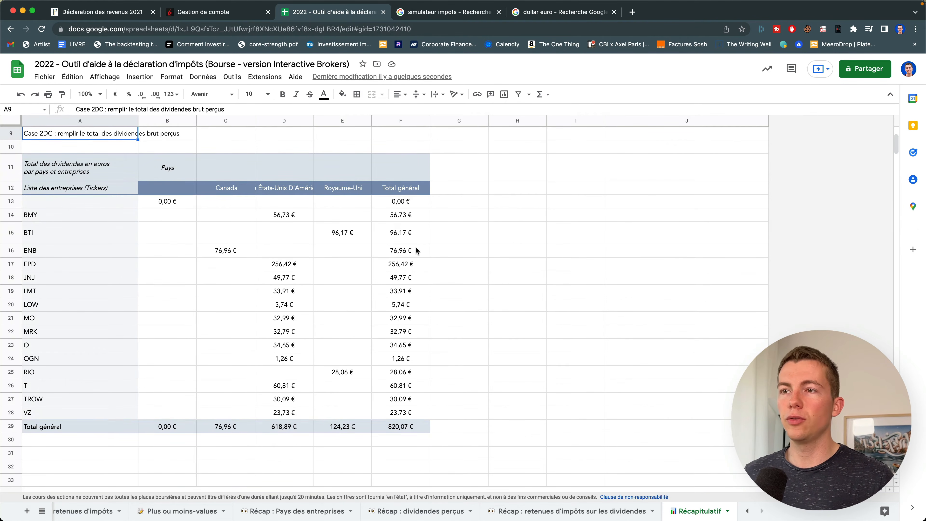
{"action": "scroll", "coordinate": [412, 271], "scroll_direction": "down", "scroll_amount": 10}
{"action": "left_click_drag", "start_coordinate": [40, 242], "coordinate": [386, 335]}
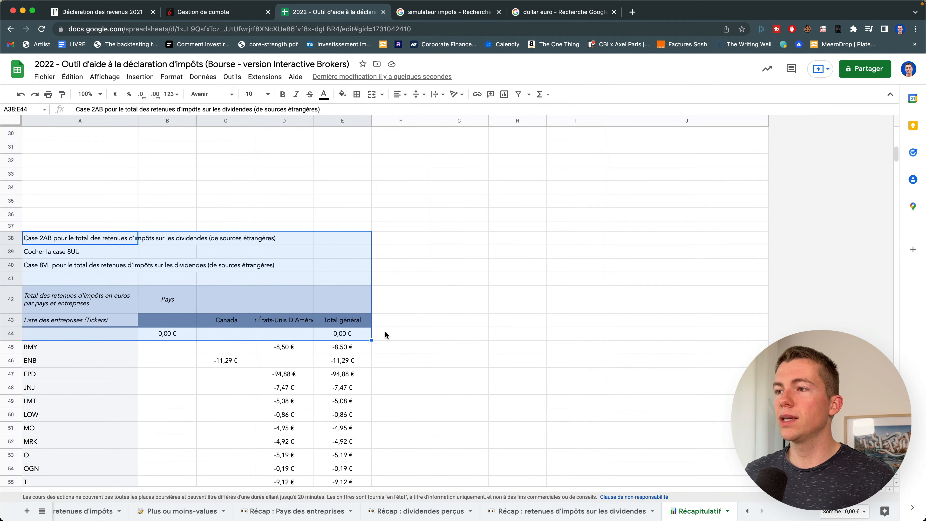
{"action": "left_click", "coordinate": [451, 306]}
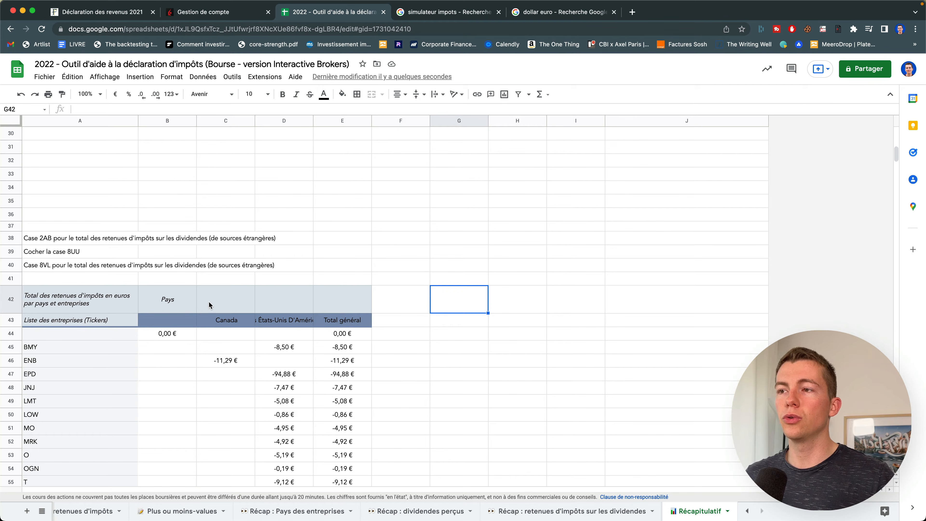
{"action": "scroll", "coordinate": [208, 301], "scroll_direction": "up", "scroll_amount": 15}
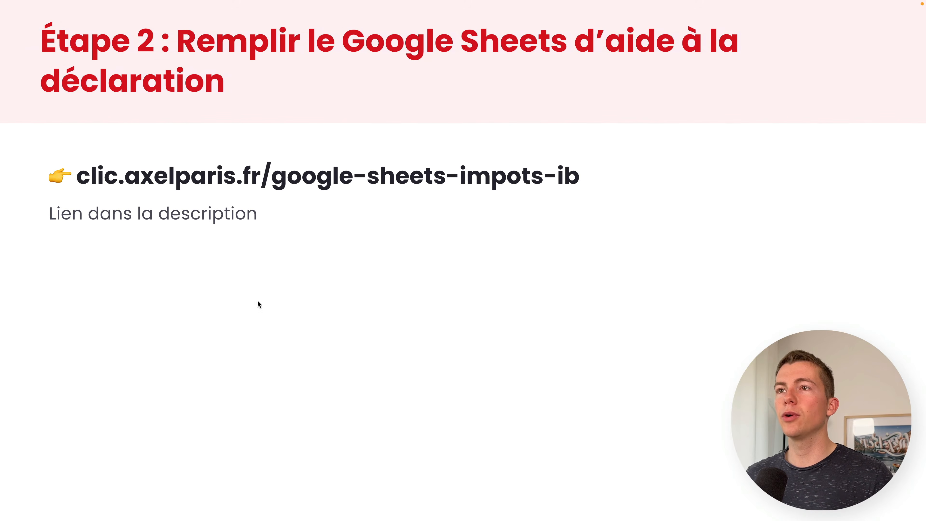
{"action": "key", "text": "Right"}
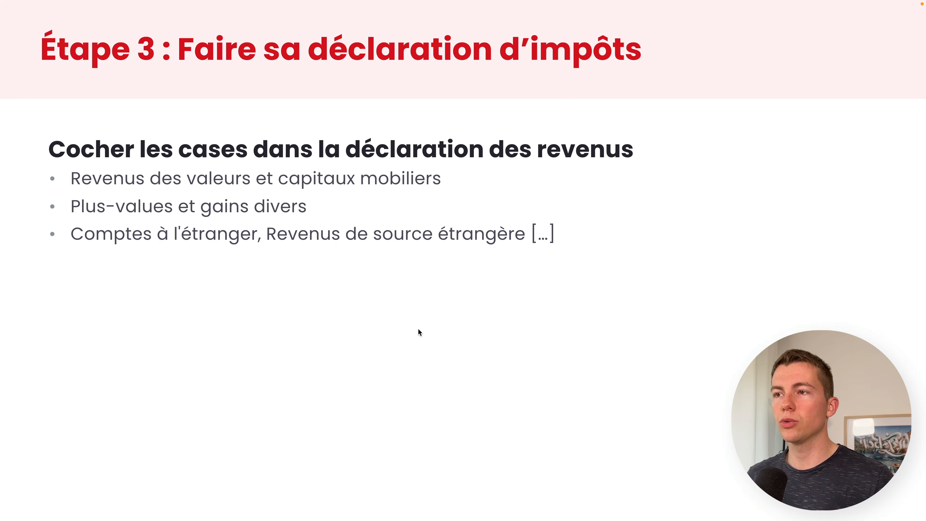
{"action": "key", "text": "ctrl+Left"}
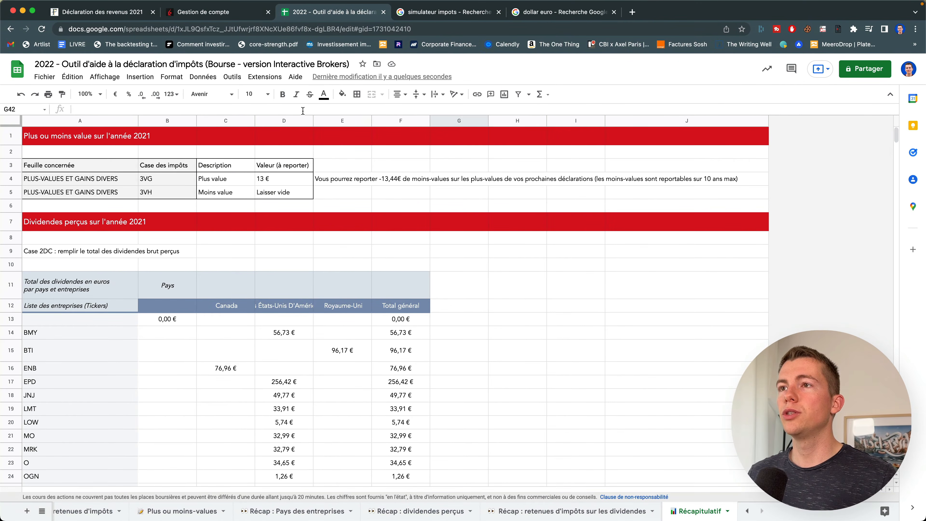
{"action": "key", "text": "ctrl+Right"}
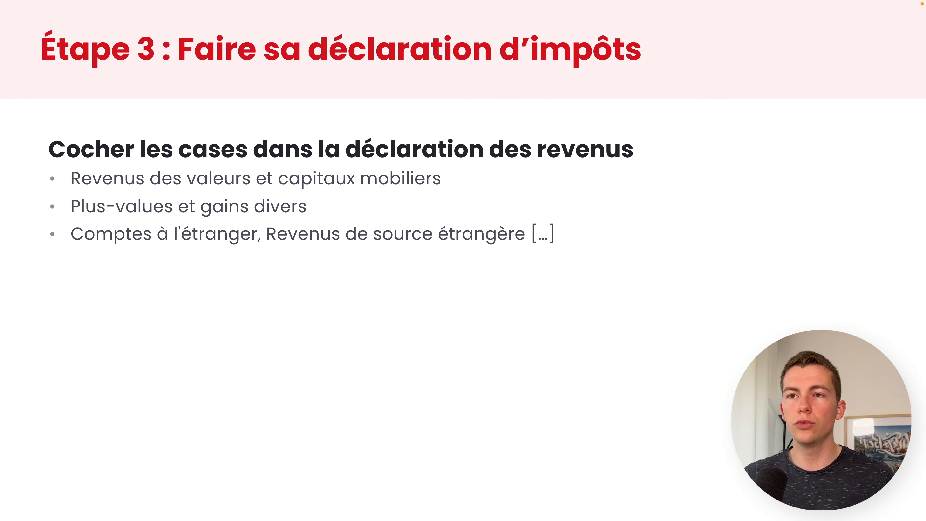
{"action": "key", "text": "ctrl+Left"}
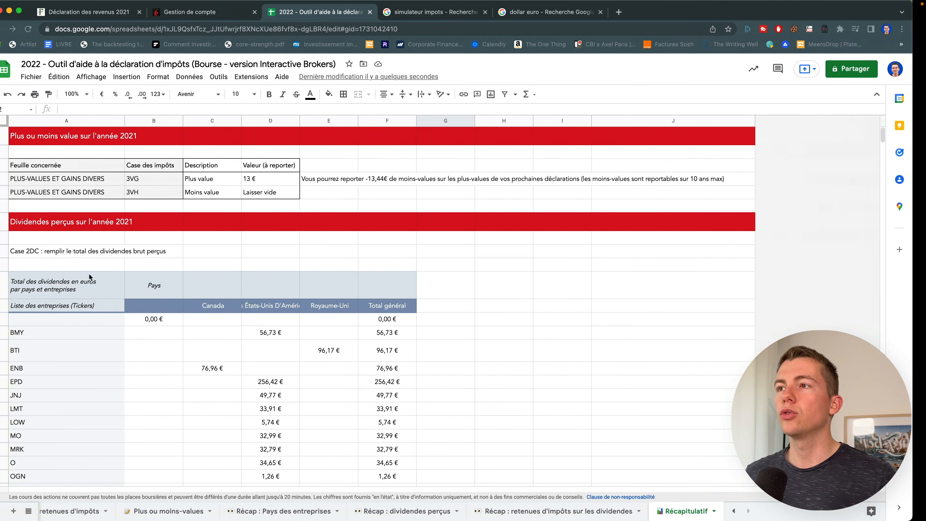
Switch to the impots.gouv.fr income declaration, open Étape 3 Revenus et charges and dismiss the pre-filled income notice.
{"action": "left_click", "coordinate": [121, 14]}
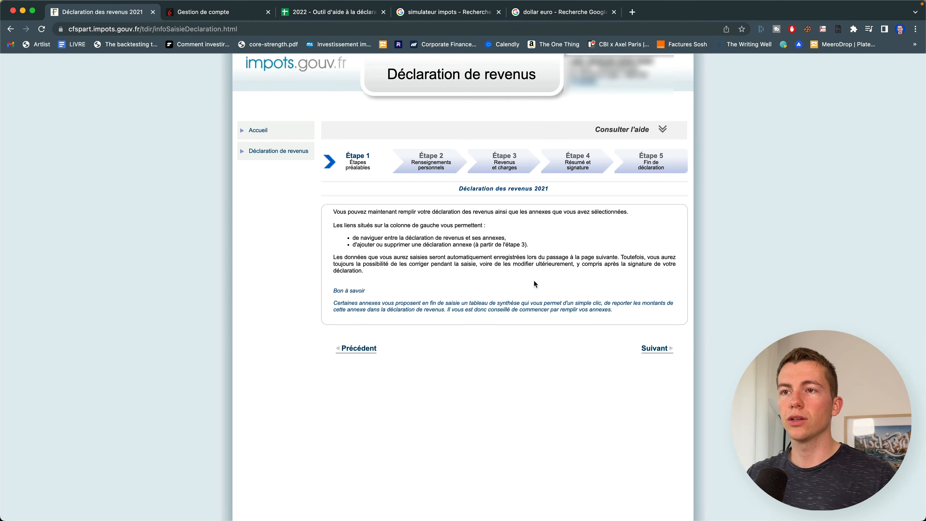
{"action": "left_click", "coordinate": [505, 168]}
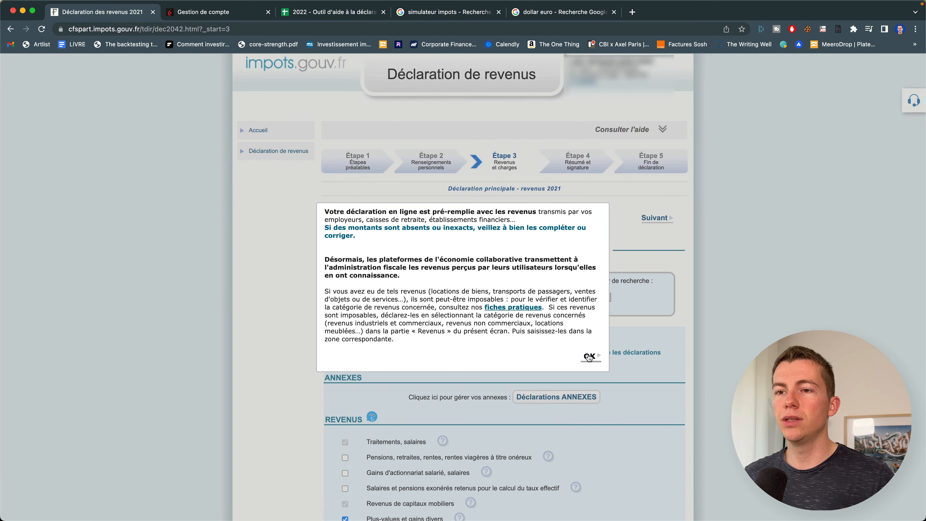
{"action": "left_click", "coordinate": [589, 357]}
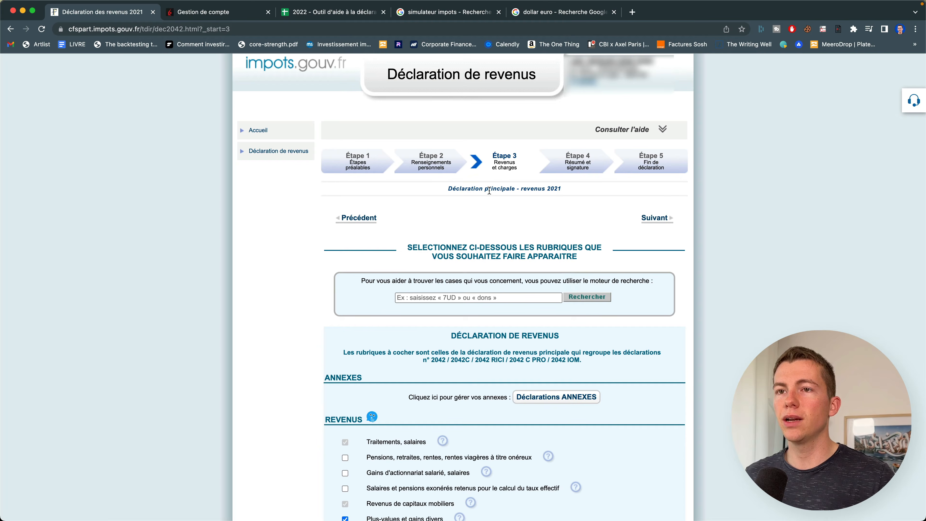
Examine the ticked sections Revenus de capitaux mobiliers, Plus-values et gains divers and Comptes à l'étranger in the section list.
{"action": "scroll", "coordinate": [447, 307], "scroll_direction": "down", "scroll_amount": 5}
{"action": "scroll", "coordinate": [446, 308], "scroll_direction": "down", "scroll_amount": 3}
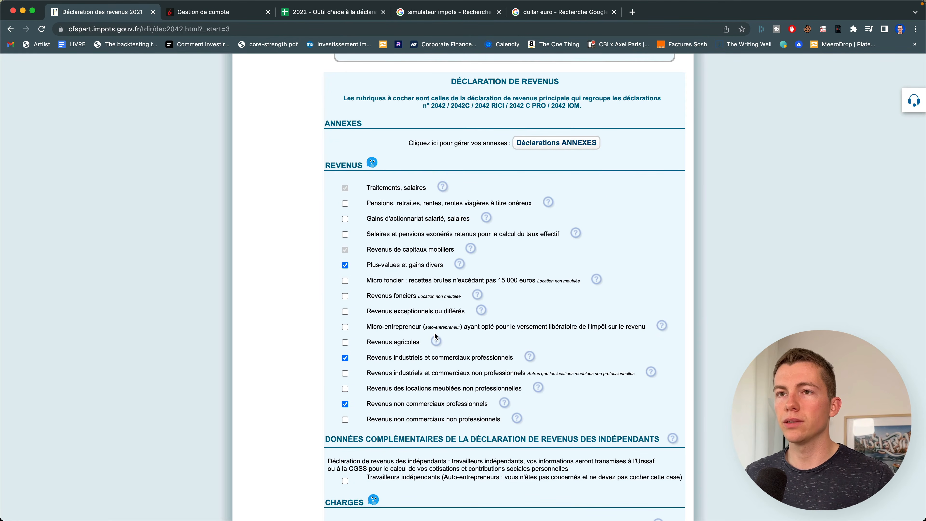
{"action": "scroll", "coordinate": [388, 264], "scroll_direction": "down", "scroll_amount": 1}
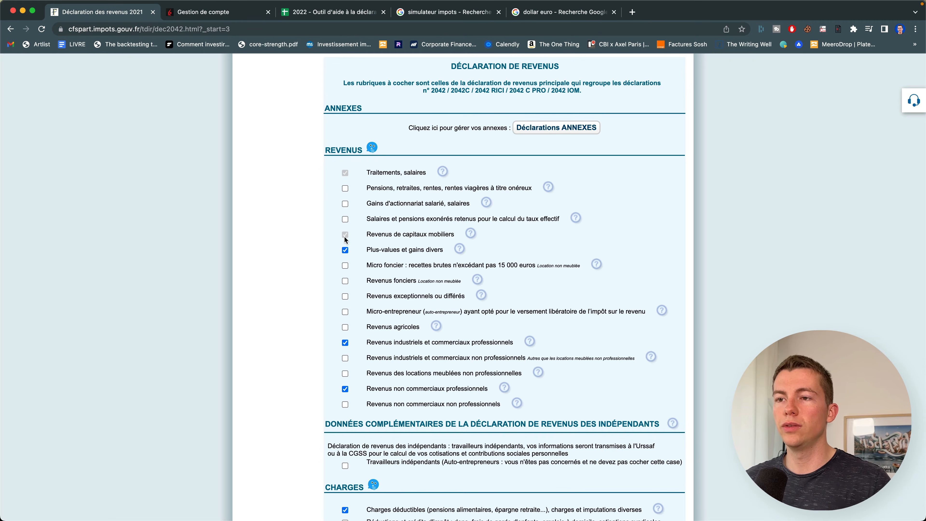
{"action": "scroll", "coordinate": [488, 322], "scroll_direction": "down", "scroll_amount": 5}
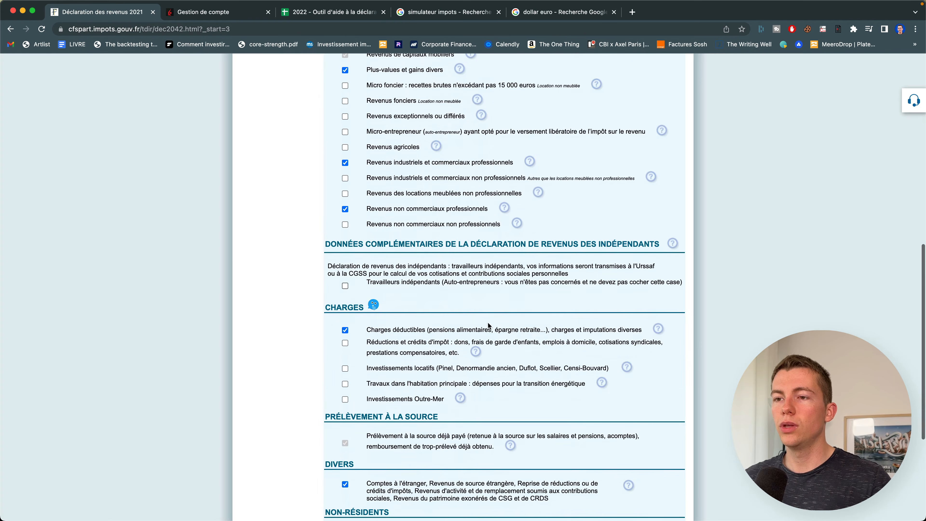
{"action": "scroll", "coordinate": [417, 356], "scroll_direction": "down", "scroll_amount": 2}
{"action": "scroll", "coordinate": [417, 356], "scroll_direction": "down", "scroll_amount": 1}
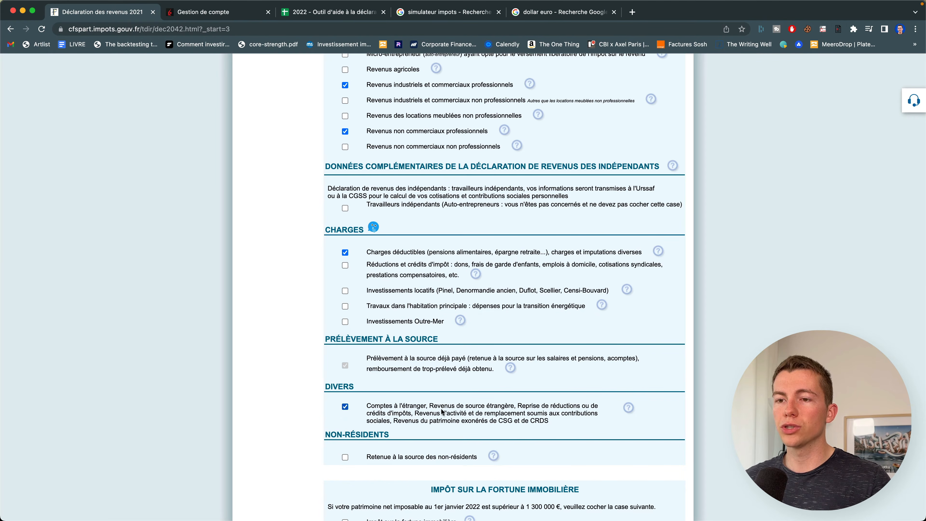
View the annexes linked to the Comptes à l'étranger section, including n° 2047 and n° 3916, and cancel without changing them.
{"action": "left_click", "coordinate": [395, 416]}
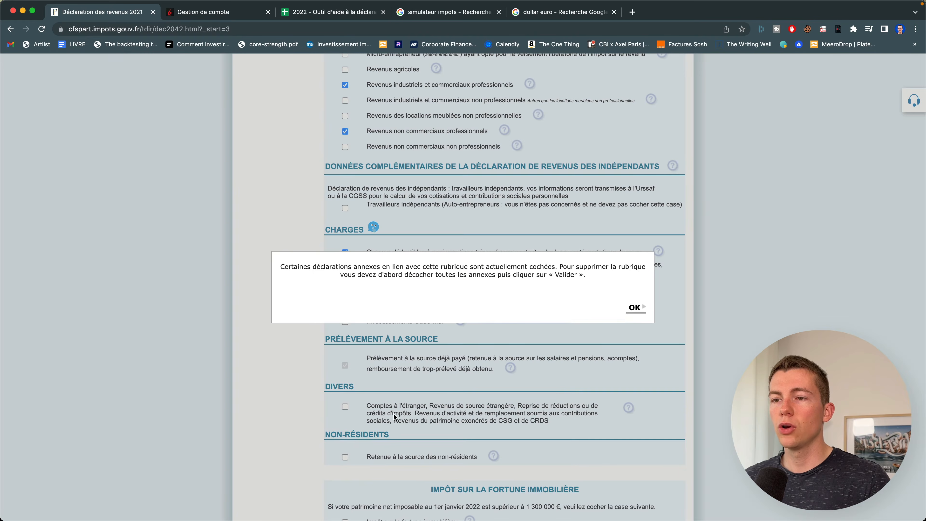
{"action": "left_click", "coordinate": [632, 308]}
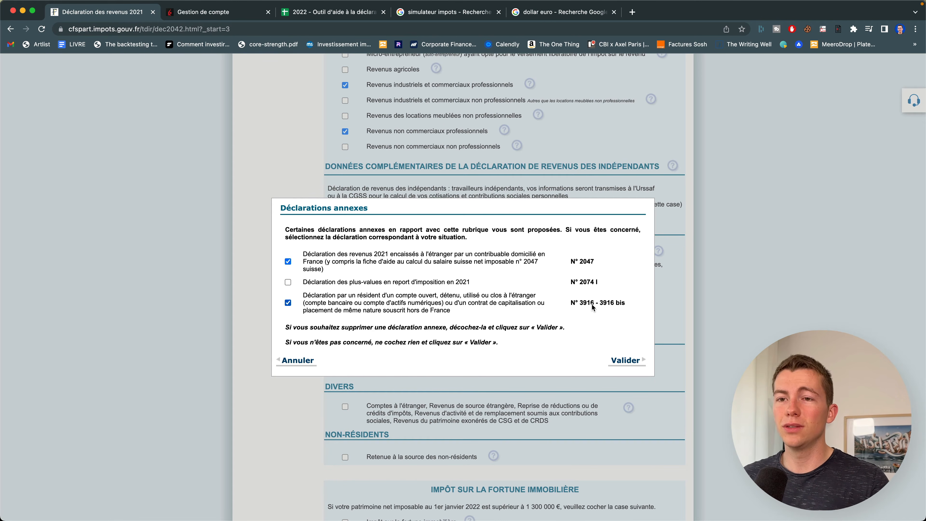
{"action": "left_click", "coordinate": [290, 360]}
Review the selected Revenus, Charges and Divers sections once more before leaving the selection page.
{"action": "scroll", "coordinate": [455, 388], "scroll_direction": "up", "scroll_amount": 5}
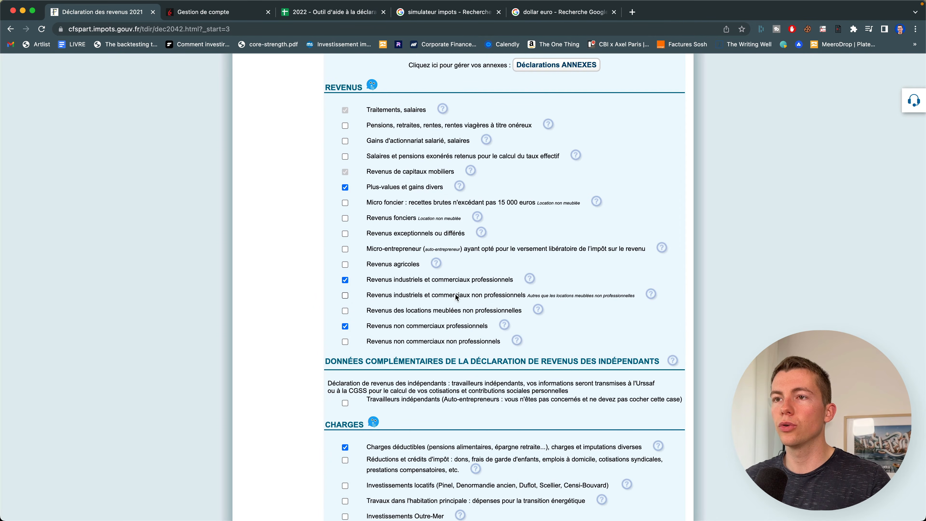
{"action": "scroll", "coordinate": [456, 297], "scroll_direction": "down", "scroll_amount": 5}
{"action": "scroll", "coordinate": [397, 406], "scroll_direction": "up", "scroll_amount": 5}
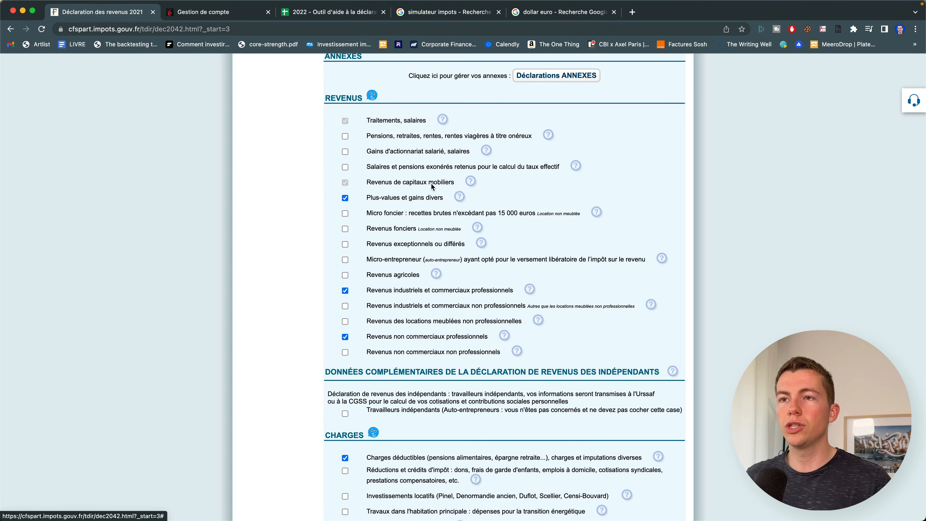
{"action": "scroll", "coordinate": [645, 308], "scroll_direction": "up", "scroll_amount": 3}
{"action": "scroll", "coordinate": [644, 308], "scroll_direction": "down", "scroll_amount": 5}
{"action": "scroll", "coordinate": [643, 308], "scroll_direction": "down", "scroll_amount": 2}
{"action": "scroll", "coordinate": [642, 310], "scroll_direction": "up", "scroll_amount": 12}
Validate the selected sections and advance past the salary and capital income pages to Plus-values et gains divers.
{"action": "left_click", "coordinate": [656, 223]}
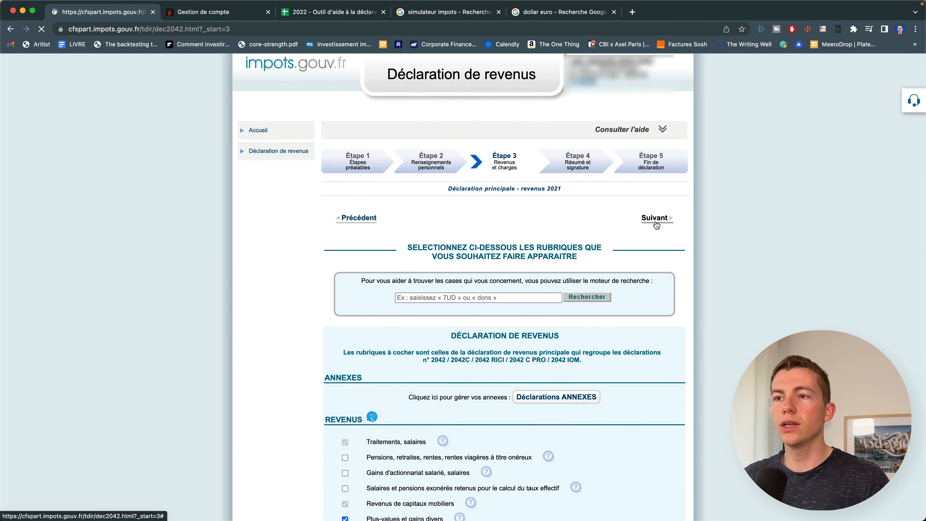
{"action": "left_click", "coordinate": [590, 308]}
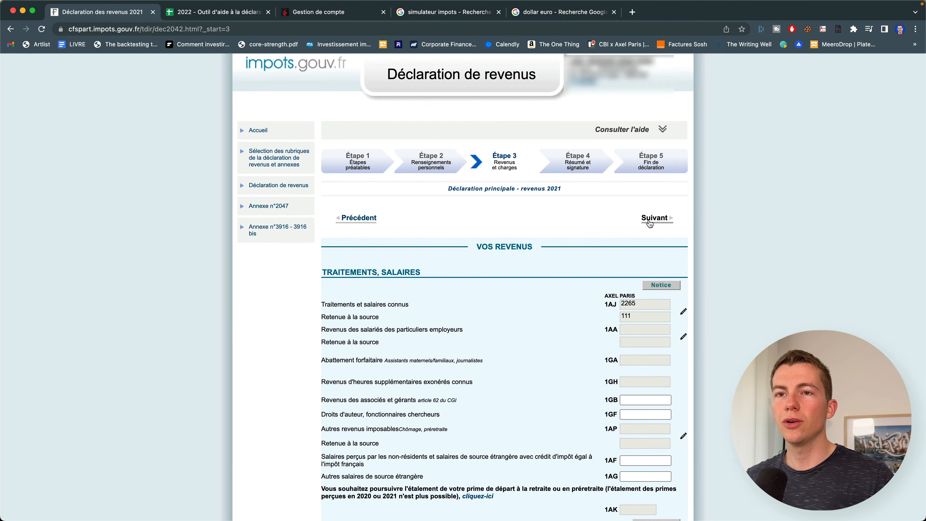
{"action": "left_click", "coordinate": [651, 221]}
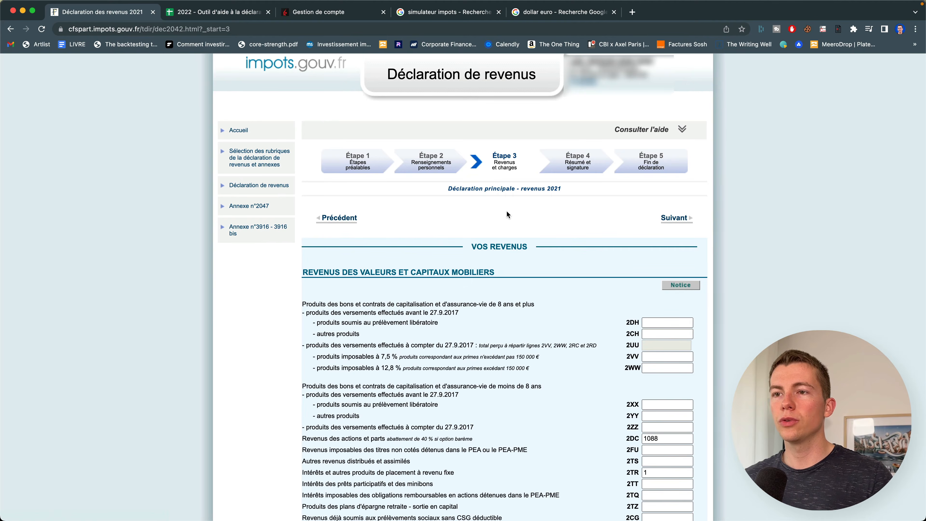
{"action": "left_click", "coordinate": [672, 218]}
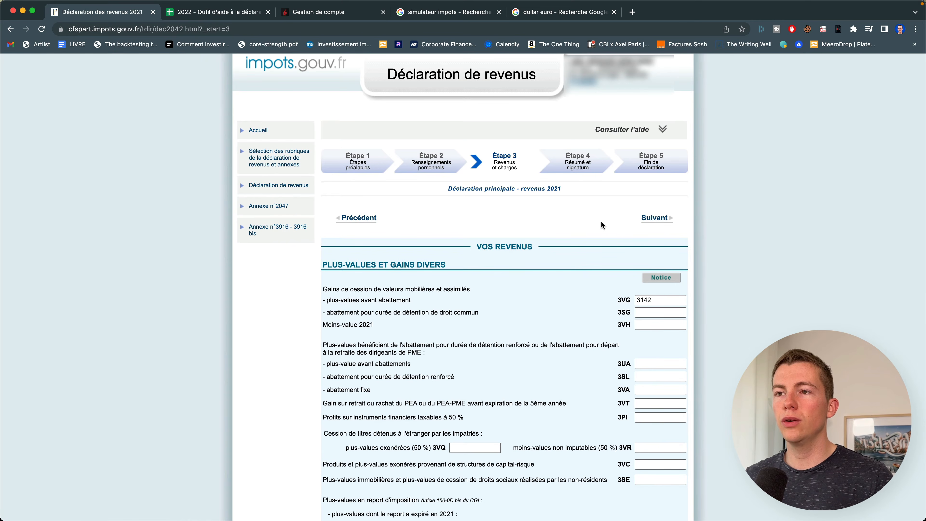
{"action": "left_click_drag", "start_coordinate": [321, 266], "coordinate": [444, 265]}
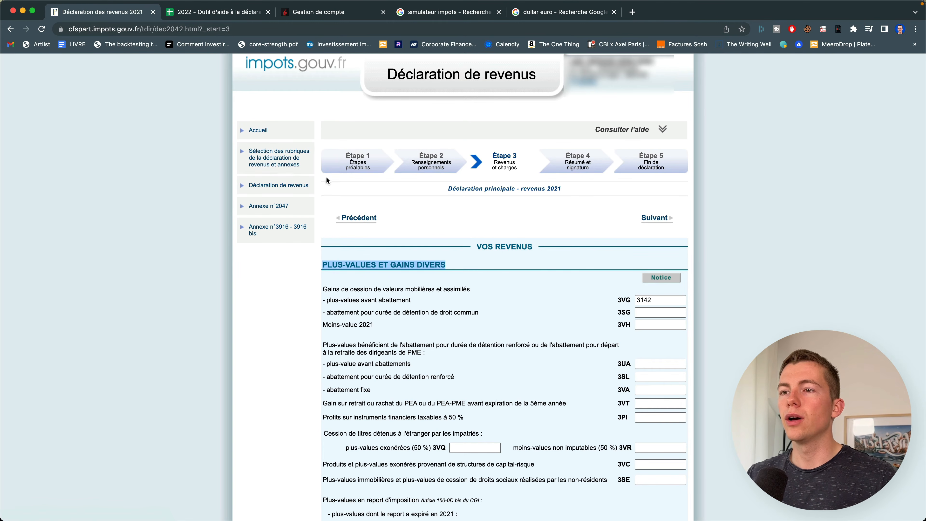
Switch to the Récapitulatif sheet in Google Sheets and check the Plus value row for box 3VG and its value to report.
{"action": "left_click", "coordinate": [233, 12]}
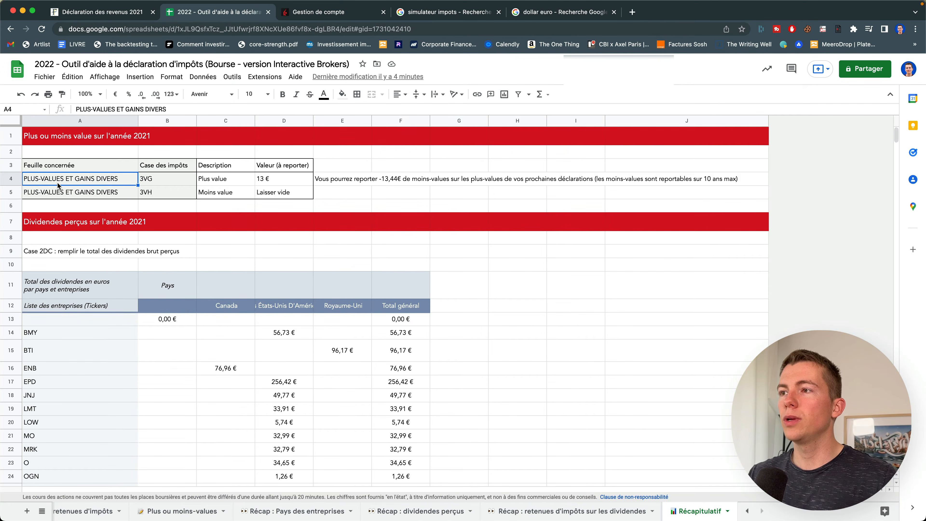
{"action": "left_click", "coordinate": [155, 184]}
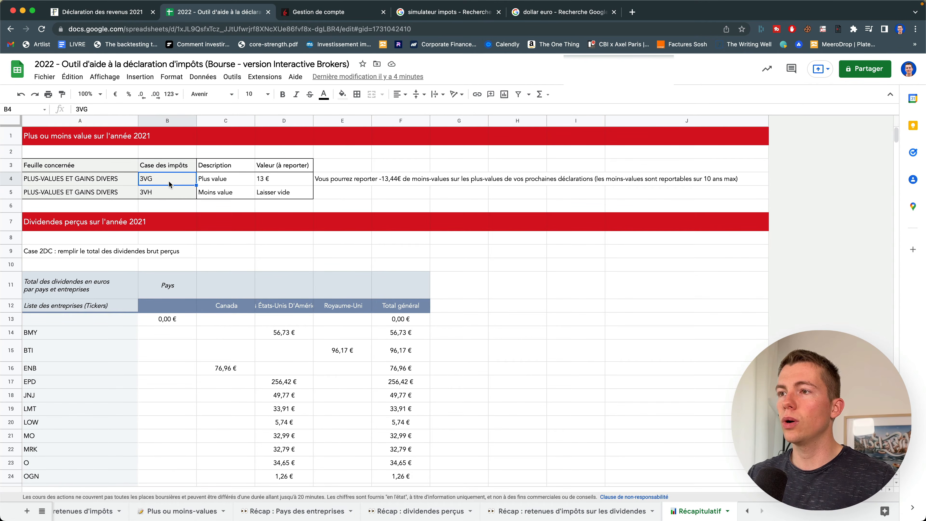
{"action": "left_click", "coordinate": [214, 181]}
{"action": "left_click", "coordinate": [274, 183]}
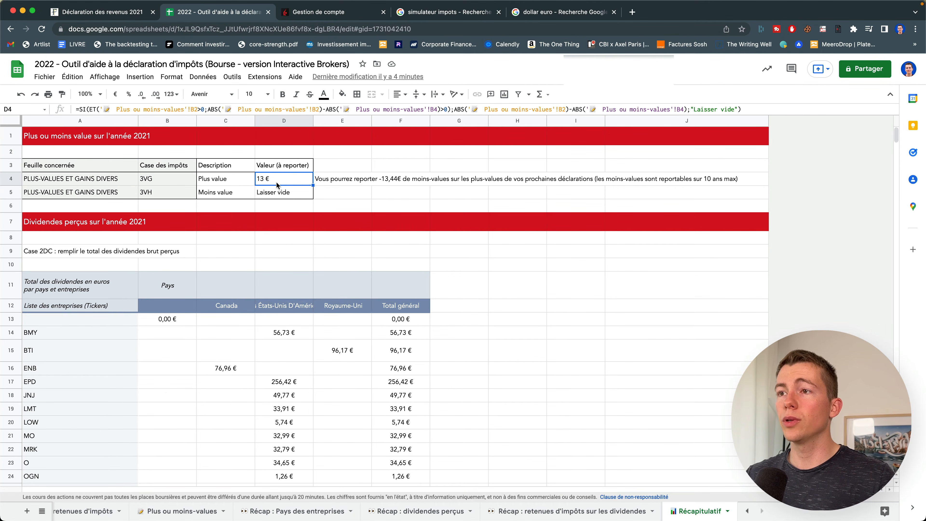
Return to the income declaration and locate the plus-values avant abattement amount in box 3VG.
{"action": "left_click", "coordinate": [98, 11]}
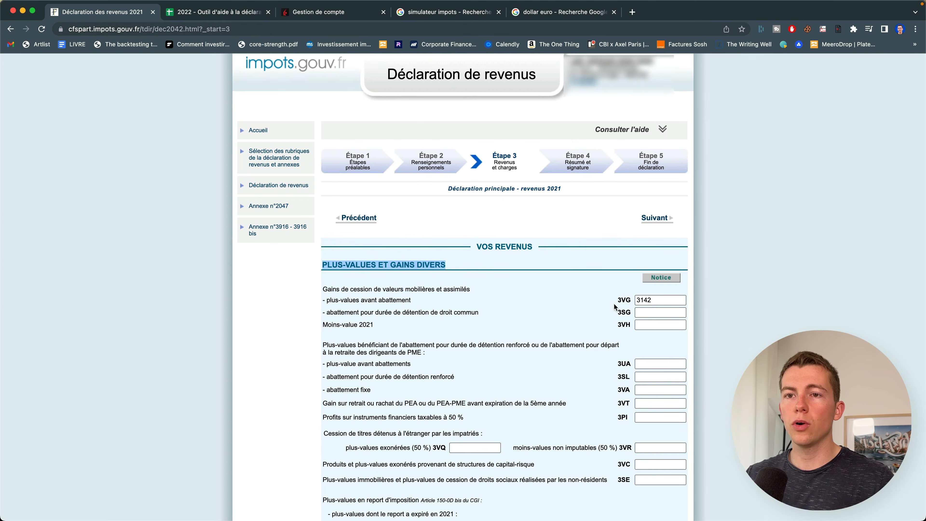
{"action": "double_click", "coordinate": [642, 300]}
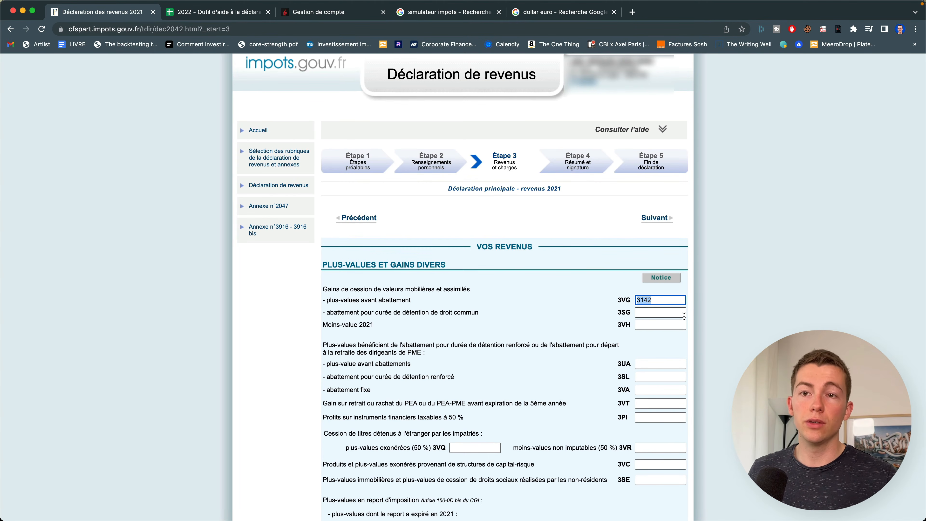
{"action": "left_click", "coordinate": [665, 303]}
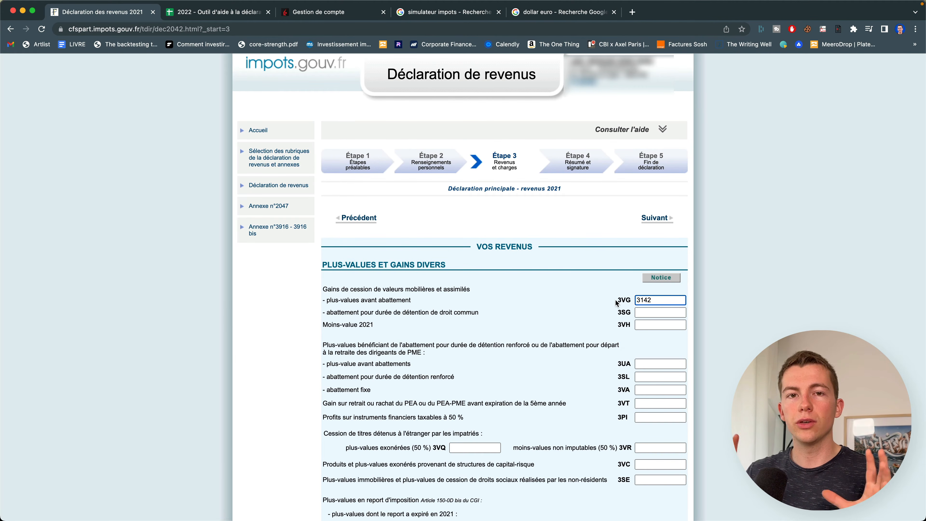
{"action": "left_click_drag", "start_coordinate": [642, 299], "coordinate": [691, 308]}
Check the Moins value entry in the Récapitulatif sheet and locate the matching box 3VH in the income declaration.
{"action": "left_click", "coordinate": [245, 18]}
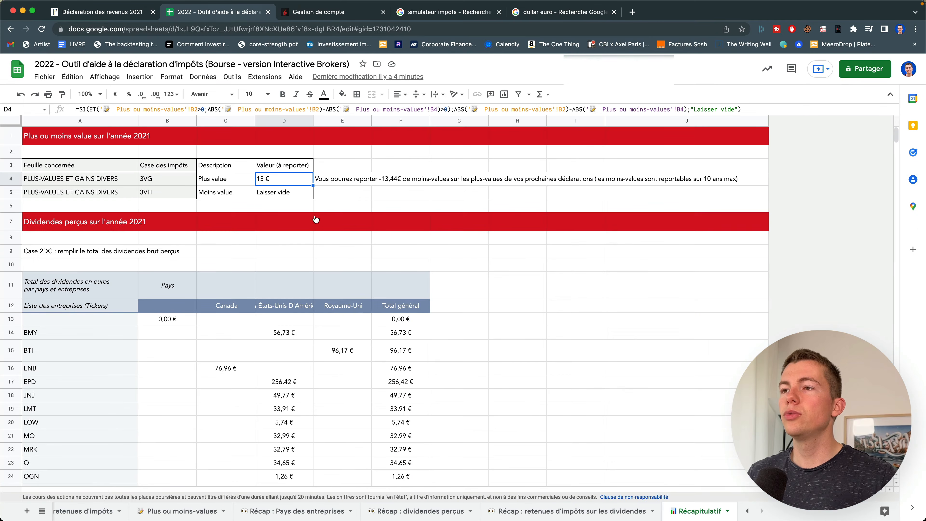
{"action": "left_click", "coordinate": [271, 193]}
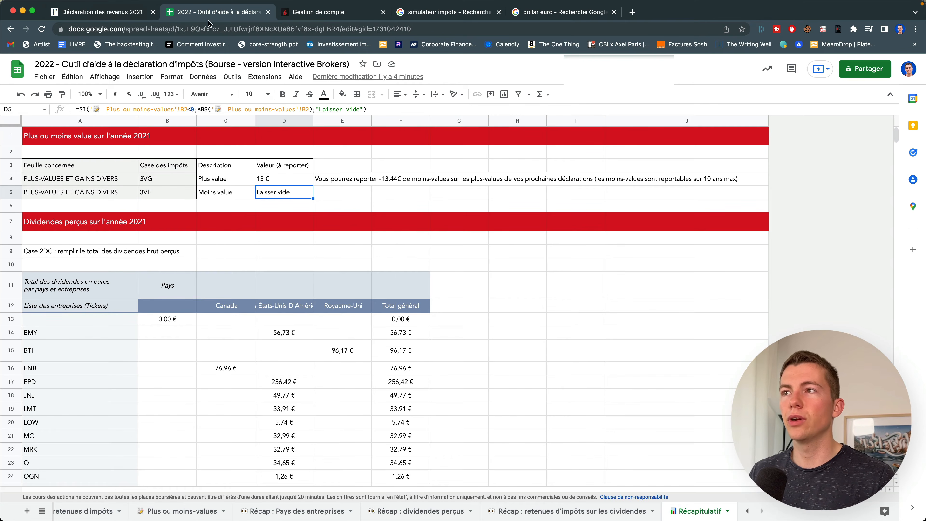
{"action": "left_click", "coordinate": [122, 17]}
{"action": "left_click", "coordinate": [591, 310]}
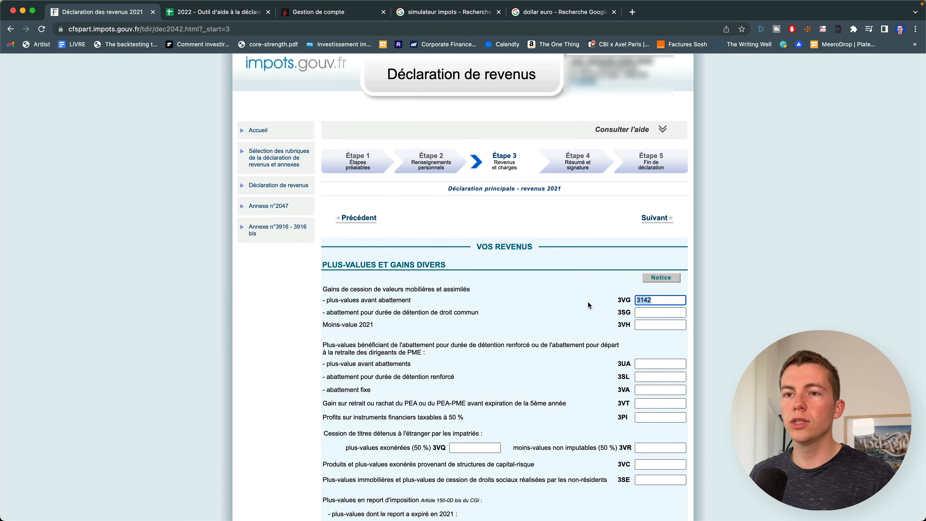
{"action": "left_click", "coordinate": [650, 325]}
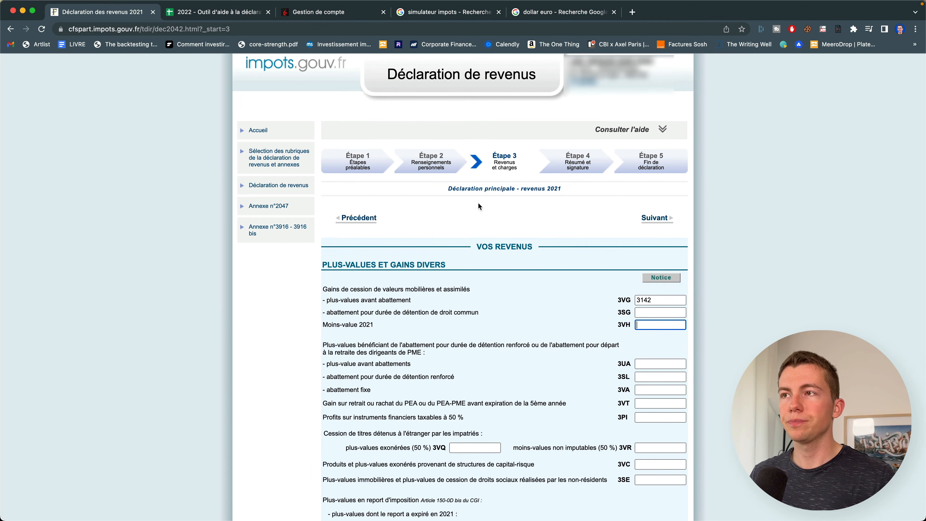
Recheck the Feuille concernée column and the 3VH value in the Récapitulatif sheet, and switch back to the income declaration.
{"action": "left_click", "coordinate": [215, 12]}
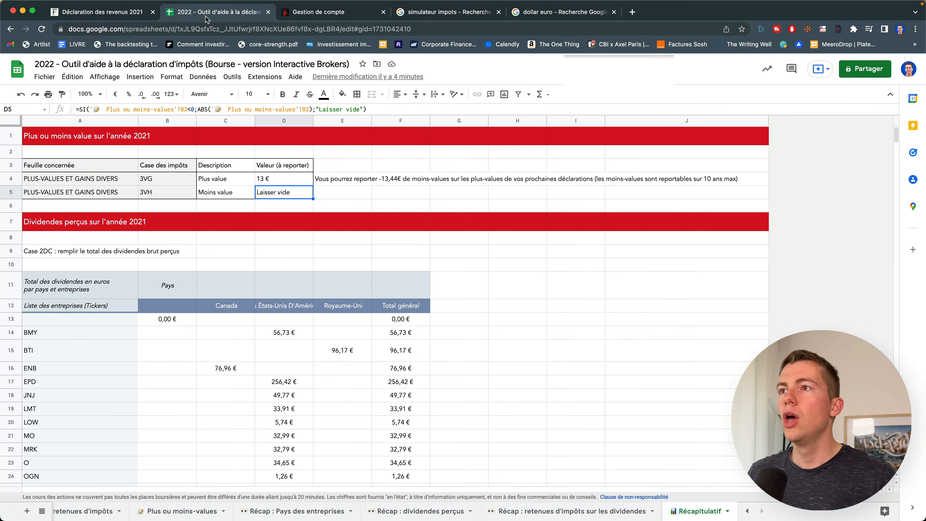
{"action": "left_click", "coordinate": [72, 165]}
{"action": "left_click_drag", "start_coordinate": [270, 195], "coordinate": [367, 207]}
{"action": "left_click", "coordinate": [78, 16]}
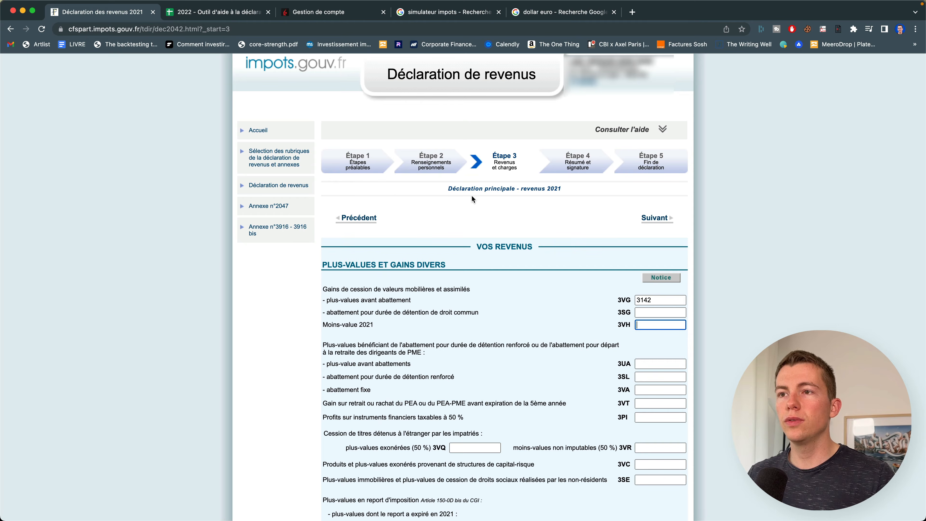
Leave the plus-values page for the section selection and open the Revenus des valeurs et capitaux mobiliers page of the declaration.
{"action": "left_click", "coordinate": [362, 223]}
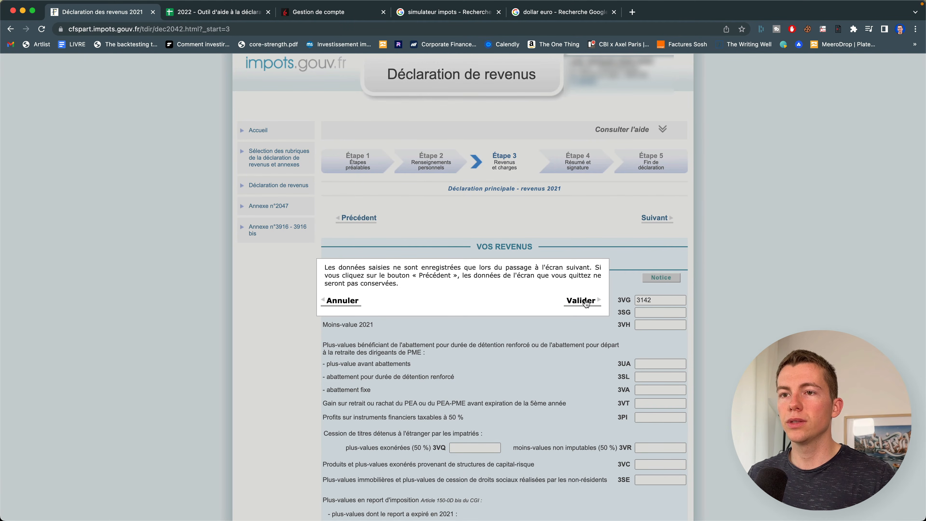
{"action": "left_click", "coordinate": [337, 303]}
{"action": "left_click", "coordinate": [503, 170]}
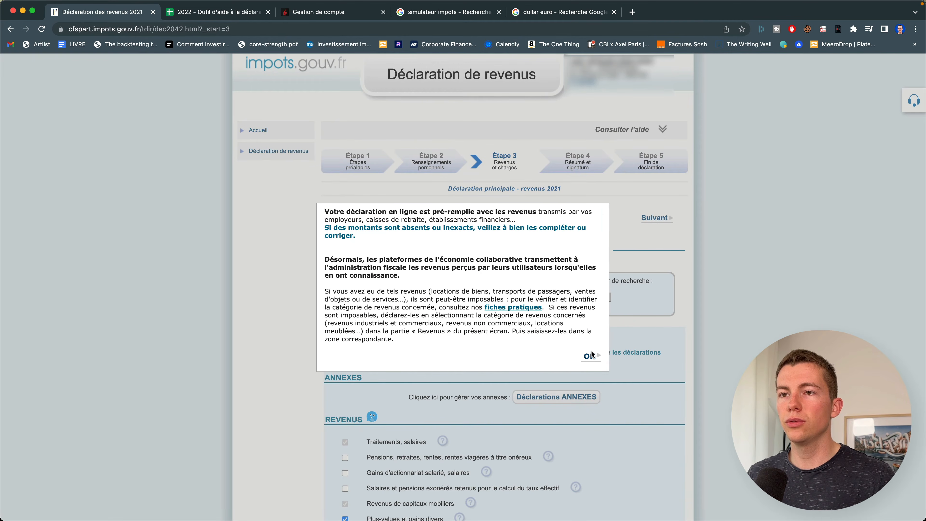
{"action": "left_click", "coordinate": [590, 356]}
{"action": "left_click", "coordinate": [658, 221]}
{"action": "left_click", "coordinate": [660, 220]}
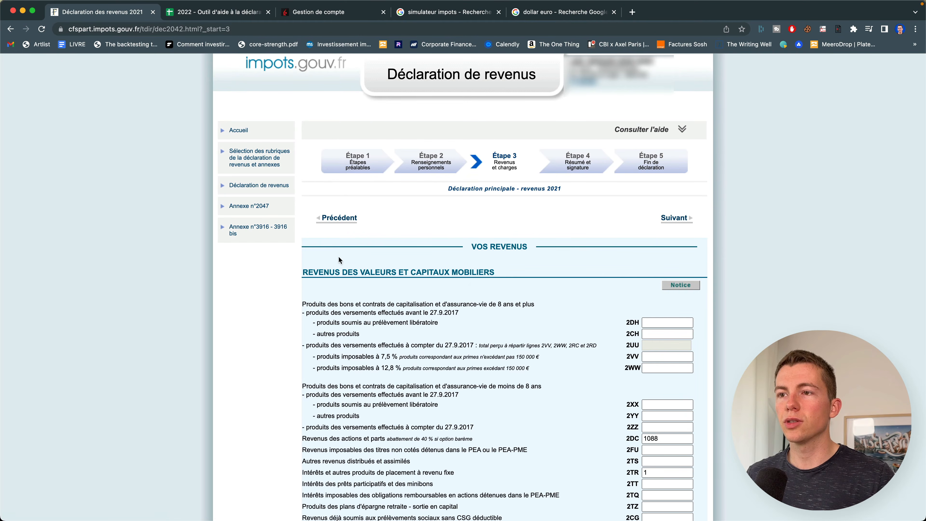
{"action": "left_click_drag", "start_coordinate": [309, 272], "coordinate": [497, 276]}
{"action": "left_click", "coordinate": [505, 278]}
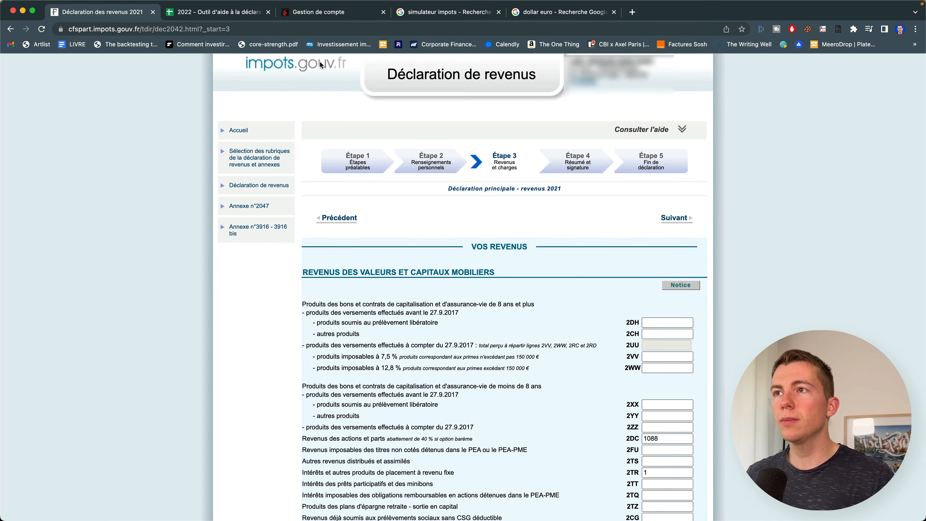
Switch to the Récapitulatif sheet in Google Sheets and check the Case 2DC instruction and the grand total of 2021 dividends.
{"action": "left_click", "coordinate": [177, 12]}
{"action": "left_click_drag", "start_coordinate": [103, 167], "coordinate": [269, 192]}
{"action": "left_click_drag", "start_coordinate": [164, 183], "coordinate": [291, 192]}
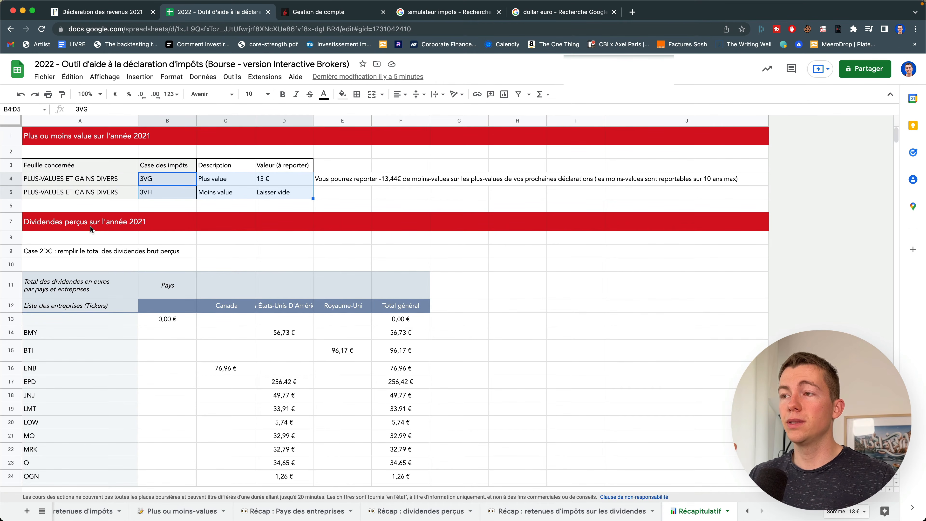
{"action": "scroll", "coordinate": [86, 263], "scroll_direction": "down", "scroll_amount": 5}
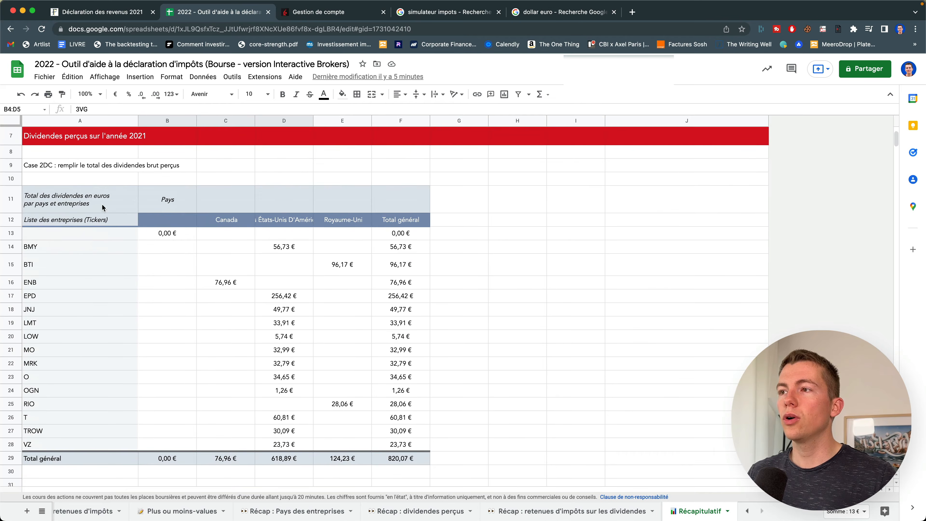
{"action": "left_click", "coordinate": [45, 166]}
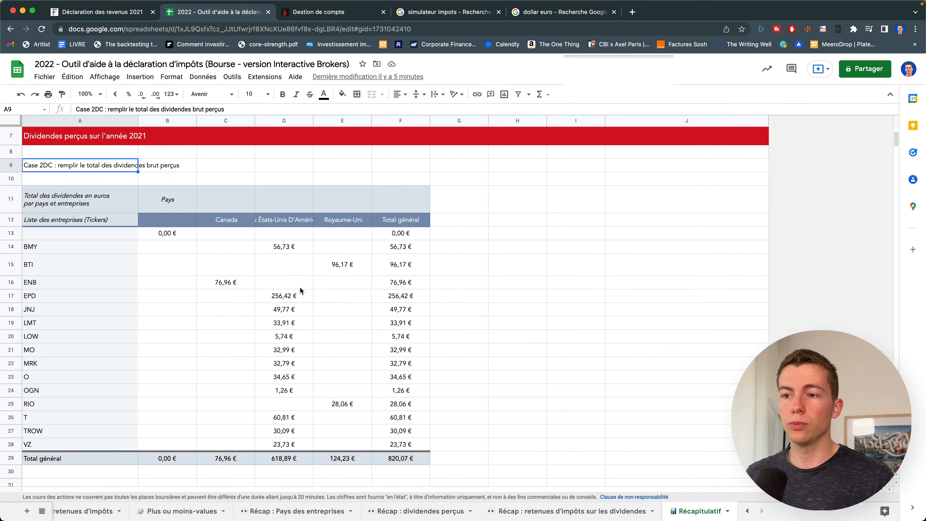
{"action": "left_click", "coordinate": [401, 460]}
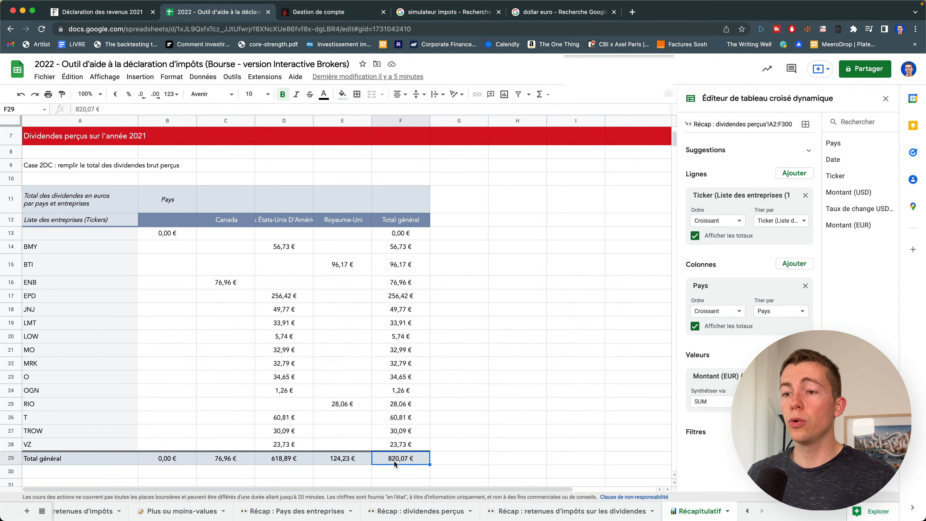
Switch to the Interactive Brokers statement, collapse the realised performance summary, expand Dividendes and check the dividend total in EUR.
{"action": "left_click", "coordinate": [334, 17]}
{"action": "scroll", "coordinate": [297, 154], "scroll_direction": "up", "scroll_amount": 5}
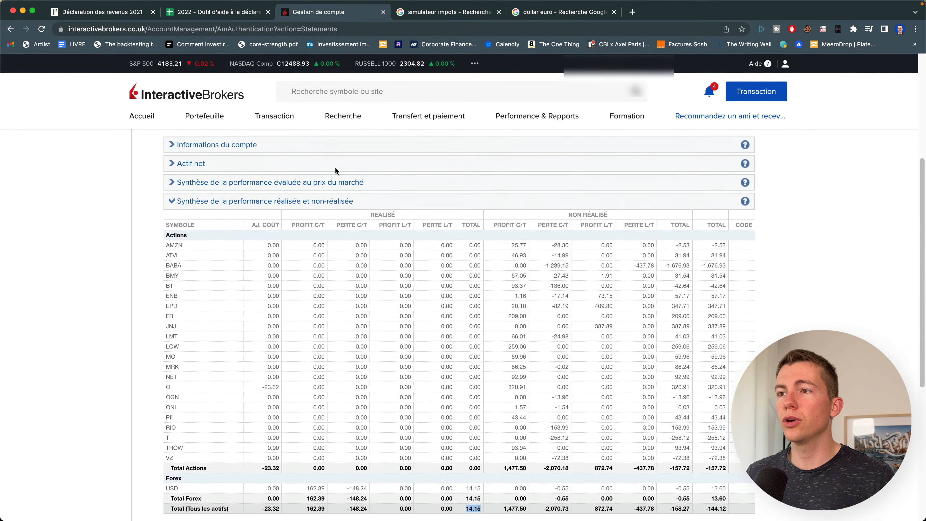
{"action": "left_click", "coordinate": [284, 212]}
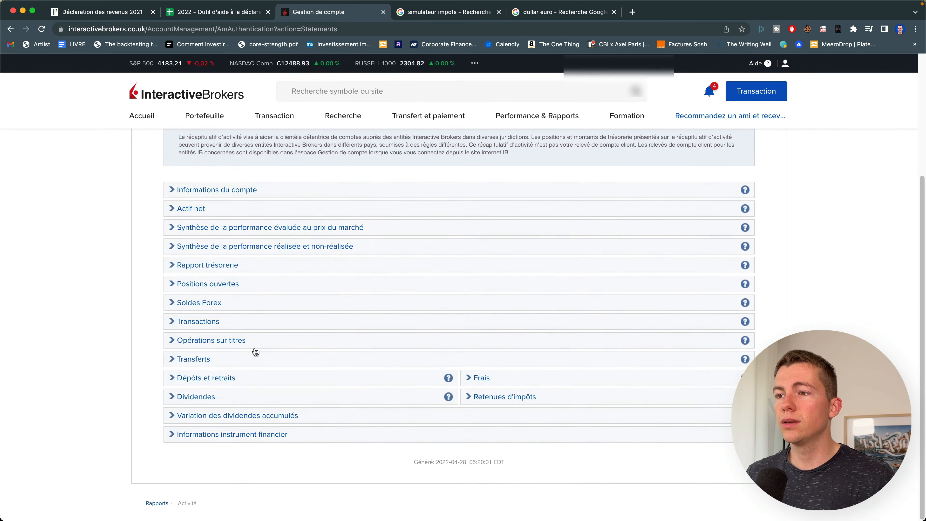
{"action": "left_click", "coordinate": [300, 397]}
{"action": "scroll", "coordinate": [313, 344], "scroll_direction": "down", "scroll_amount": 18}
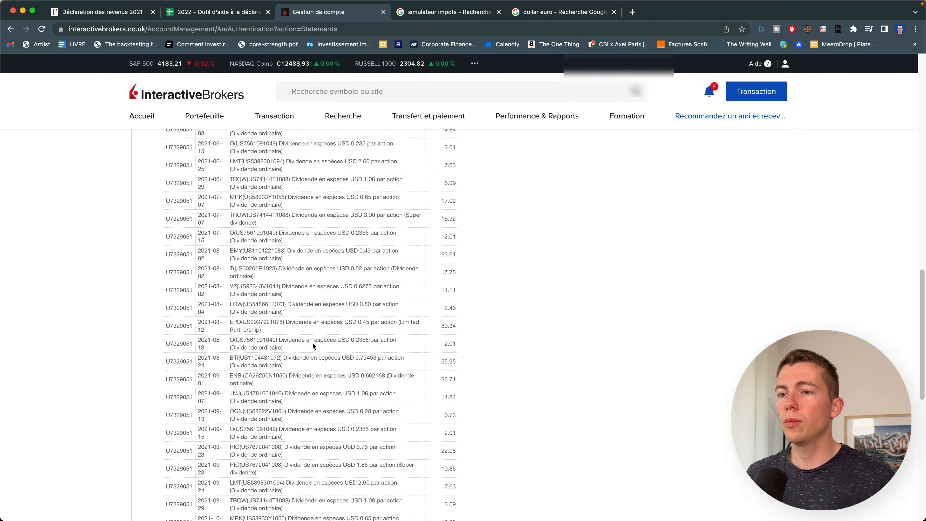
{"action": "scroll", "coordinate": [311, 344], "scroll_direction": "down", "scroll_amount": 8}
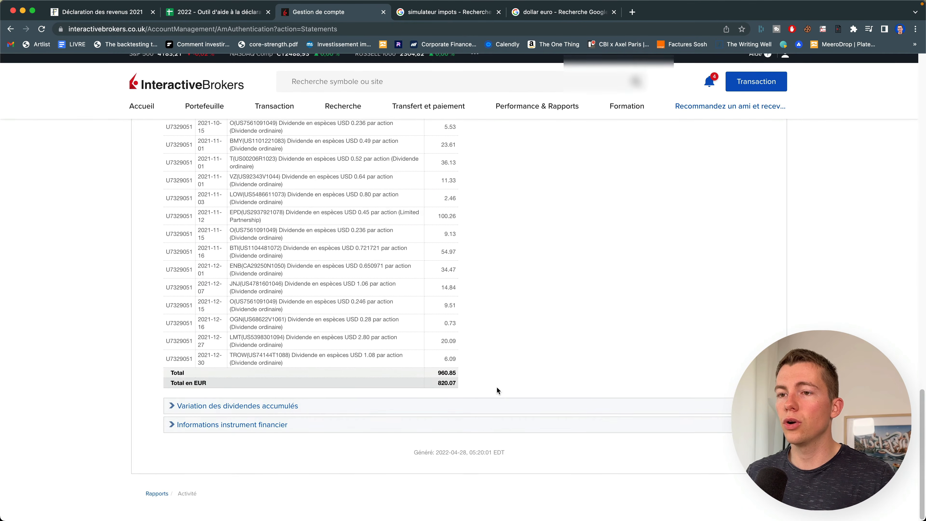
{"action": "left_click_drag", "start_coordinate": [436, 393], "coordinate": [474, 402]}
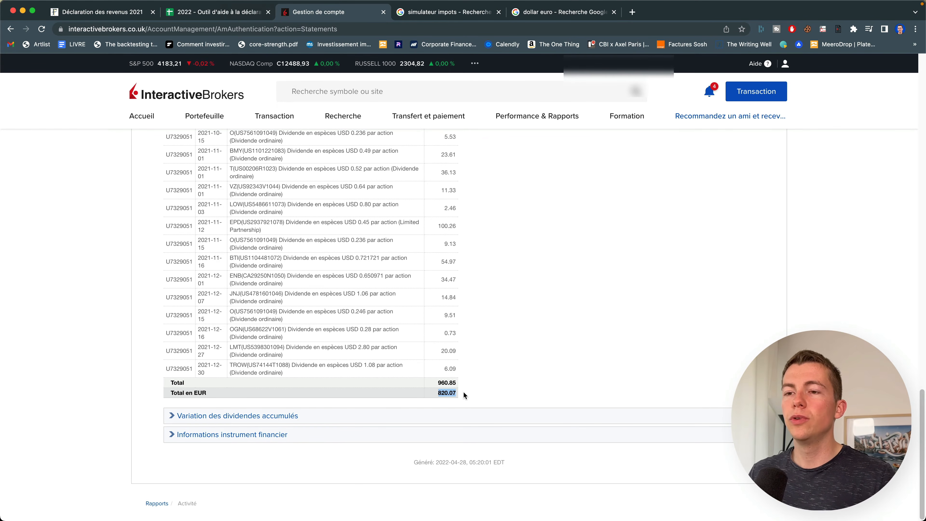
{"action": "double_click", "coordinate": [450, 393]}
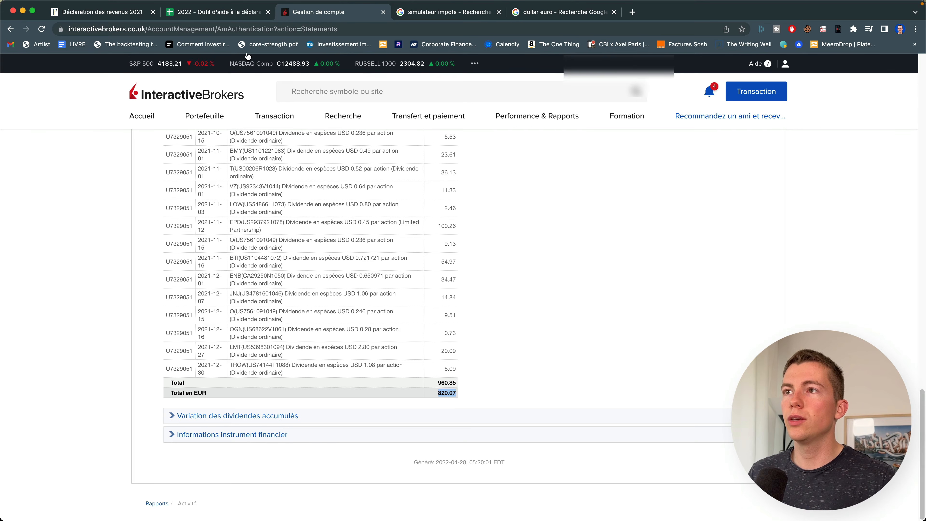
Compare the dividend grand total in the Récapitulatif sheet with the Revenus des actions et parts amount in box 2DC of the declaration.
{"action": "left_click", "coordinate": [233, 13]}
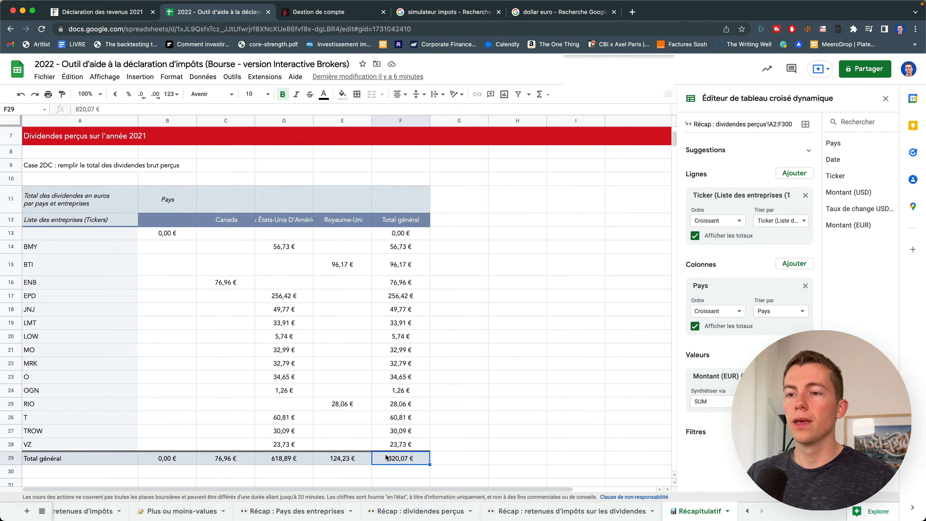
{"action": "left_click", "coordinate": [130, 16]}
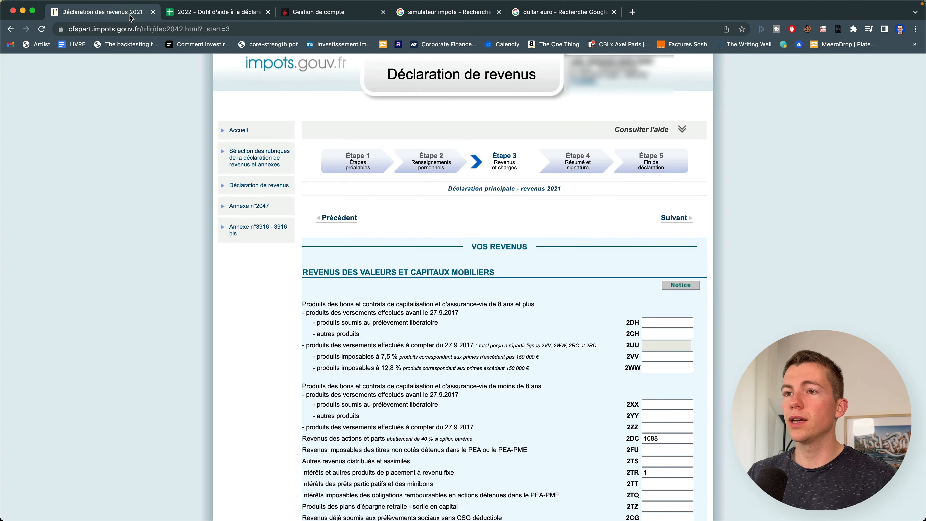
{"action": "scroll", "coordinate": [652, 382], "scroll_direction": "down", "scroll_amount": 3}
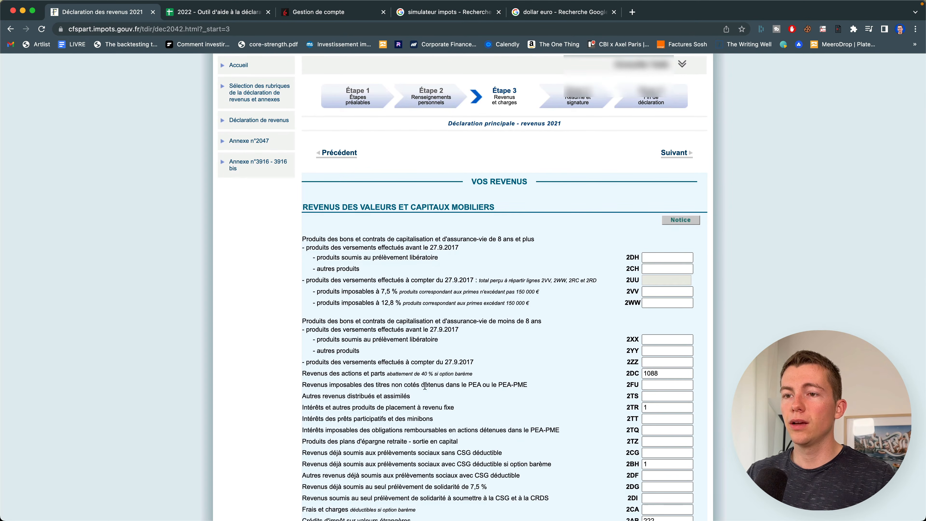
{"action": "left_click_drag", "start_coordinate": [626, 375], "coordinate": [638, 374]}
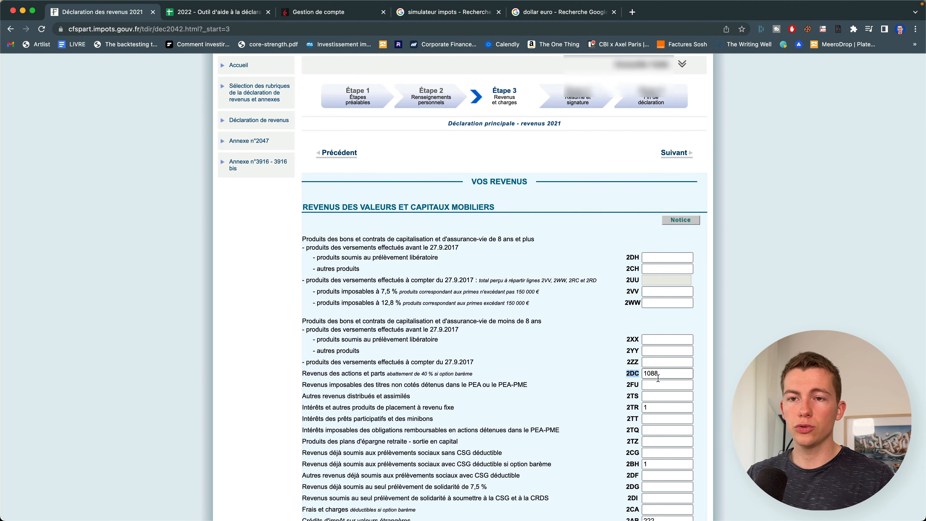
{"action": "double_click", "coordinate": [668, 374]}
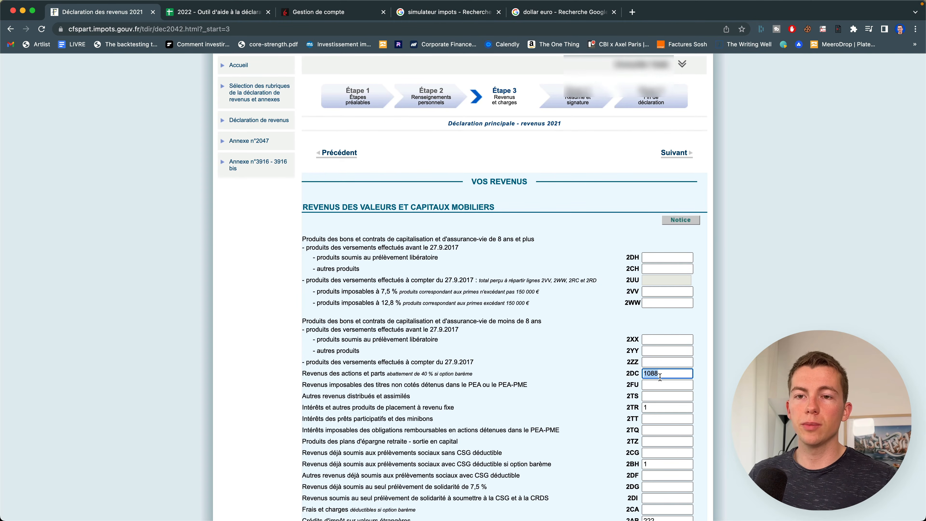
{"action": "left_click", "coordinate": [190, 13]}
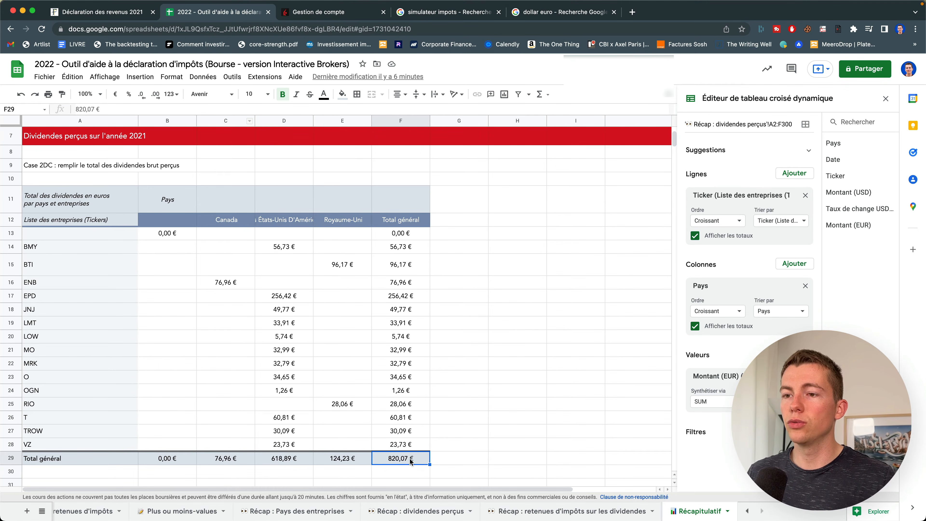
{"action": "left_click", "coordinate": [118, 13]}
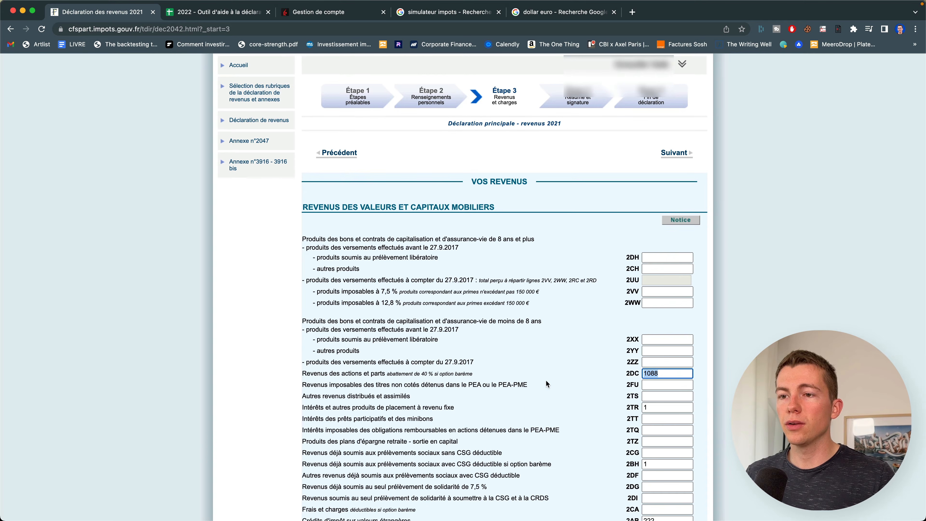
Locate box 2AB, Crédits d'impôt sur valeurs étrangères, in the income declaration.
{"action": "scroll", "coordinate": [591, 393], "scroll_direction": "down", "scroll_amount": 3}
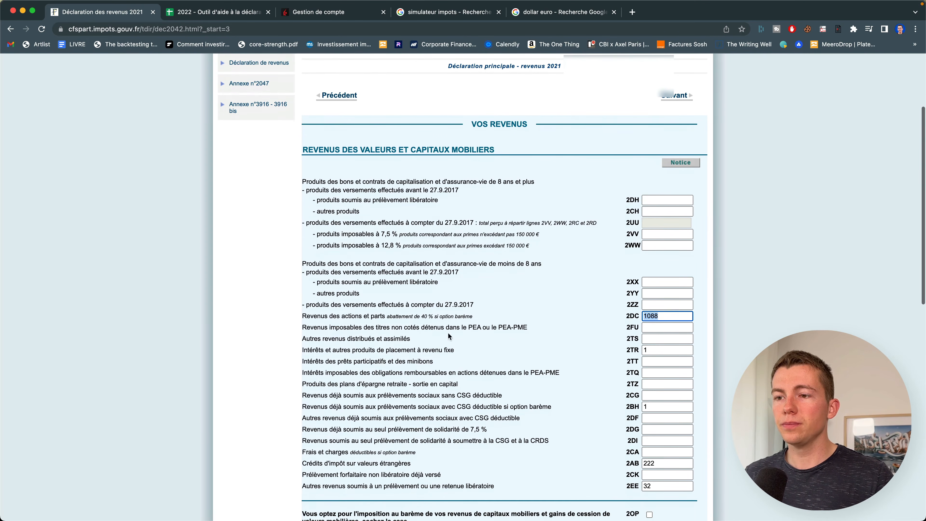
{"action": "left_click_drag", "start_coordinate": [625, 469], "coordinate": [637, 465]}
{"action": "left_click_drag", "start_coordinate": [331, 462], "coordinate": [411, 463]}
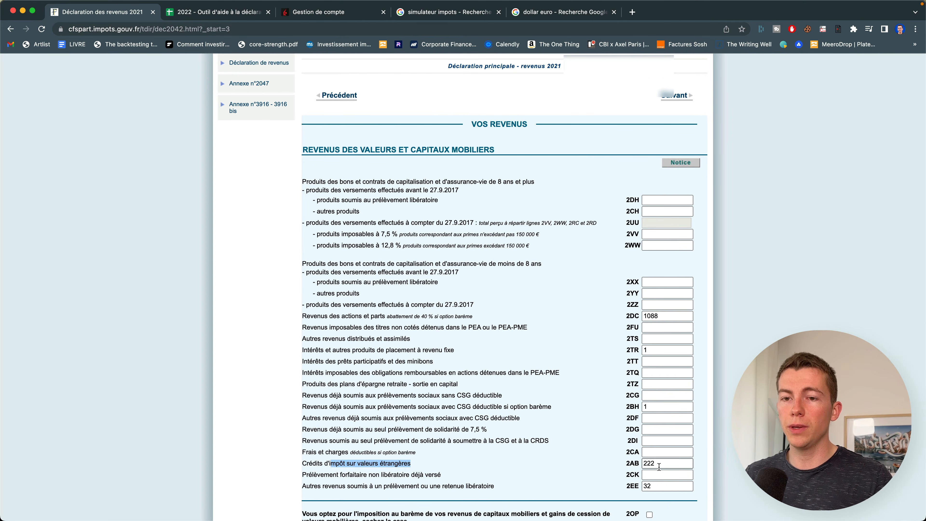
Compare the dividends table with the retenues d'impôts table in the Récapitulatif sheet and check the withholding grand total.
{"action": "left_click", "coordinate": [182, 12]}
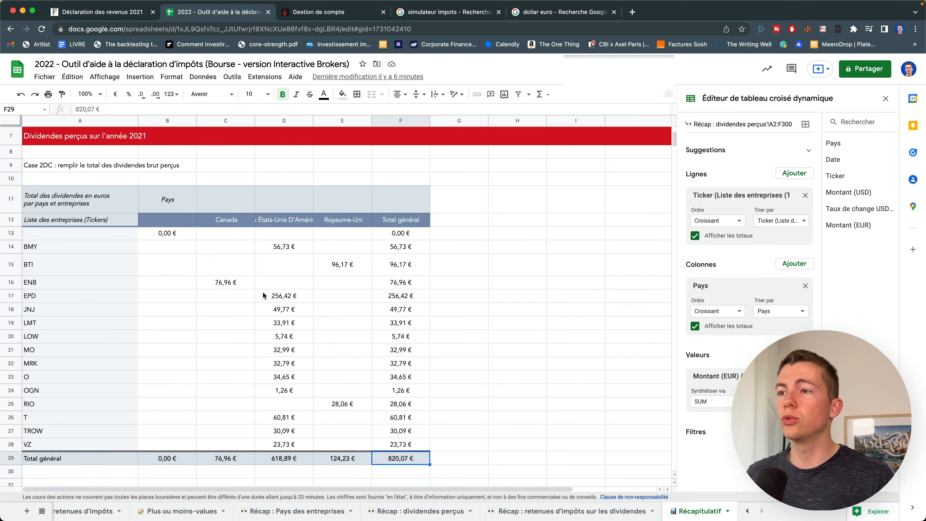
{"action": "scroll", "coordinate": [263, 291], "scroll_direction": "down", "scroll_amount": 5}
{"action": "scroll", "coordinate": [263, 291], "scroll_direction": "down", "scroll_amount": 4}
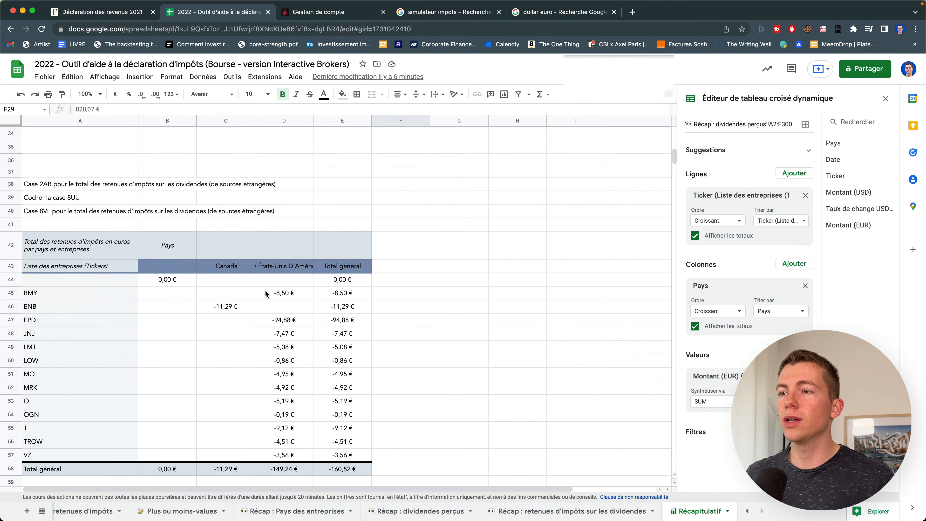
{"action": "left_click", "coordinate": [104, 256]}
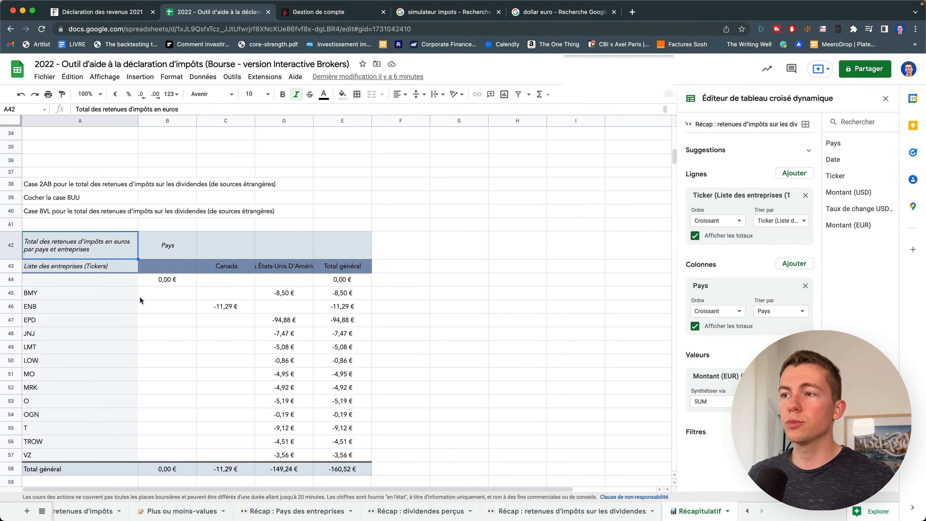
{"action": "scroll", "coordinate": [151, 300], "scroll_direction": "up", "scroll_amount": 7}
{"action": "left_click", "coordinate": [232, 238]}
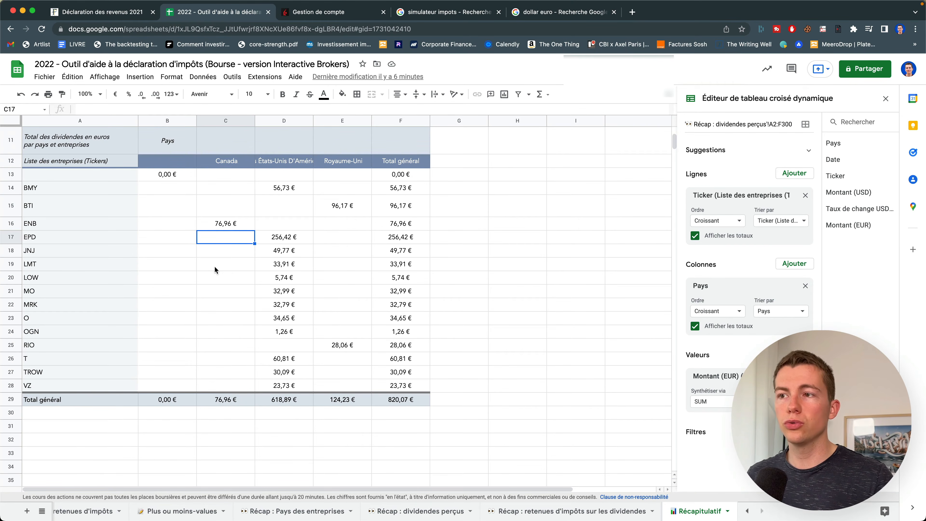
{"action": "scroll", "coordinate": [214, 265], "scroll_direction": "down", "scroll_amount": 8}
{"action": "left_click", "coordinate": [208, 324]}
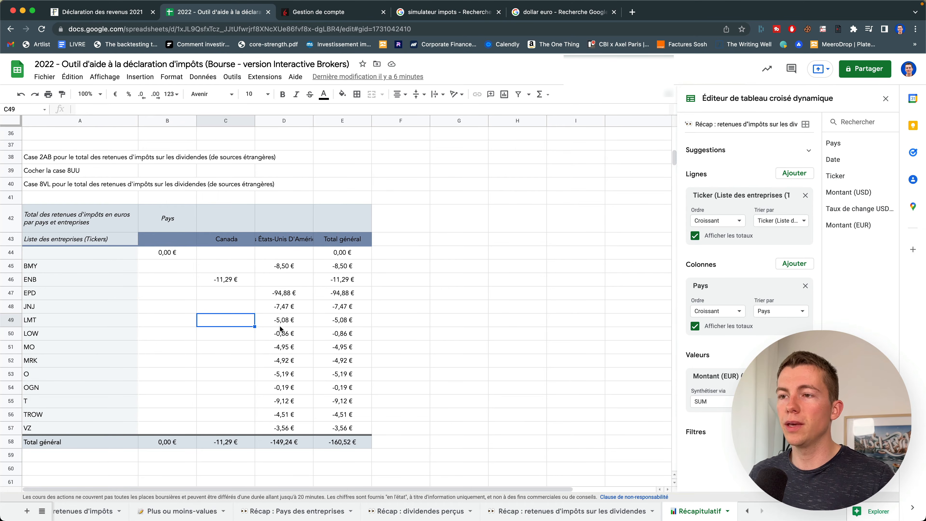
{"action": "left_click", "coordinate": [338, 443]}
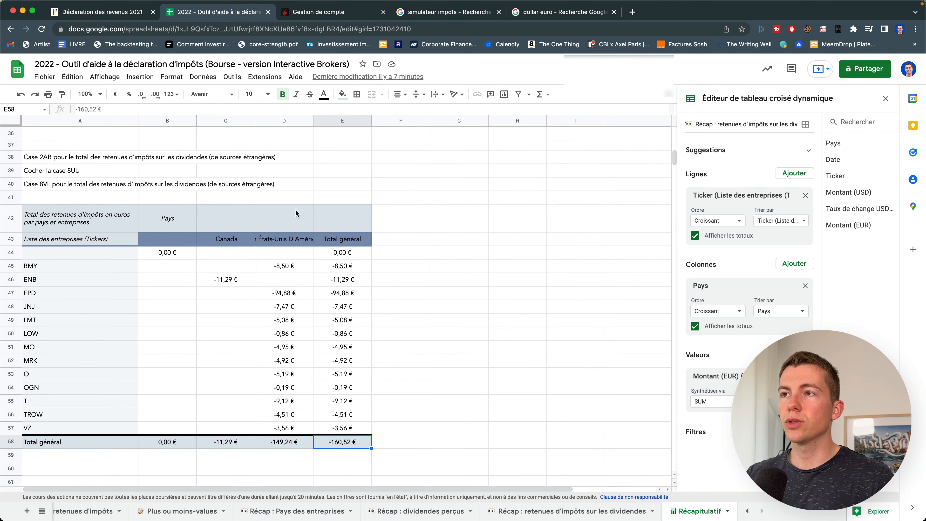
Return to the income declaration and select the foreign tax credit amount in box 2AB.
{"action": "left_click", "coordinate": [128, 17]}
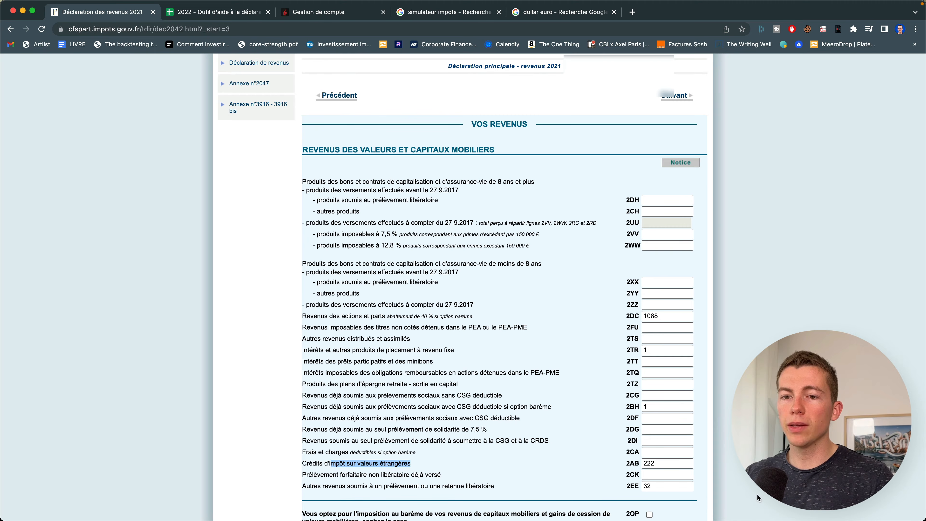
{"action": "left_click", "coordinate": [665, 463]}
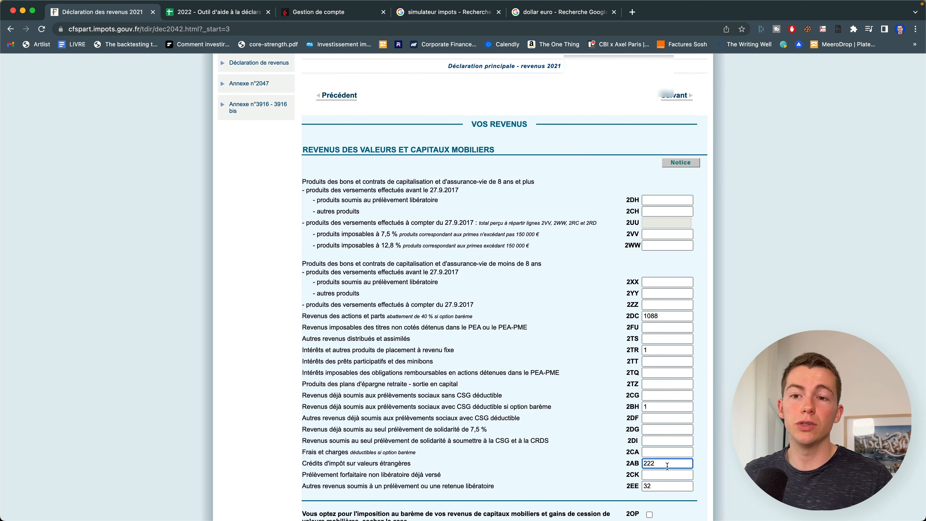
{"action": "left_click_drag", "start_coordinate": [667, 466], "coordinate": [630, 467]}
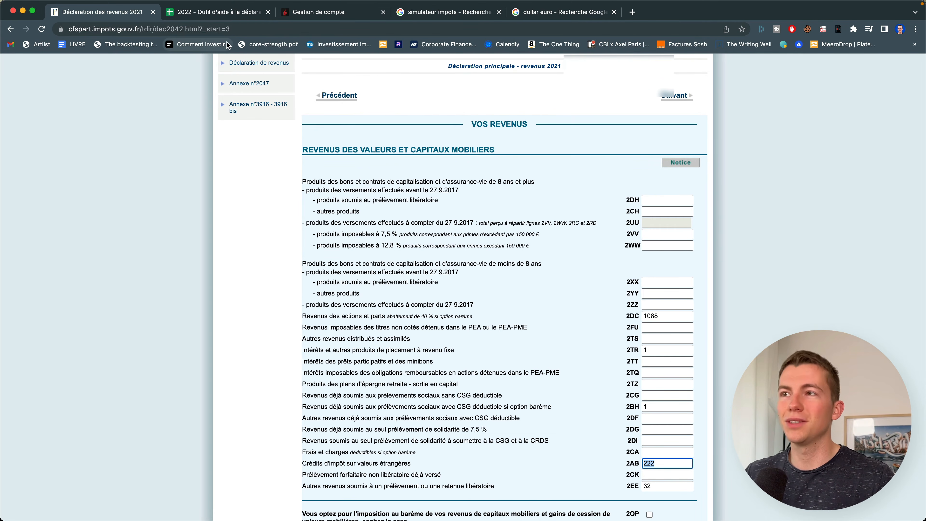
Recheck the Case 2AB instruction in the Récapitulatif sheet and return to the declaration to view the fields below box 2AB.
{"action": "left_click", "coordinate": [206, 15]}
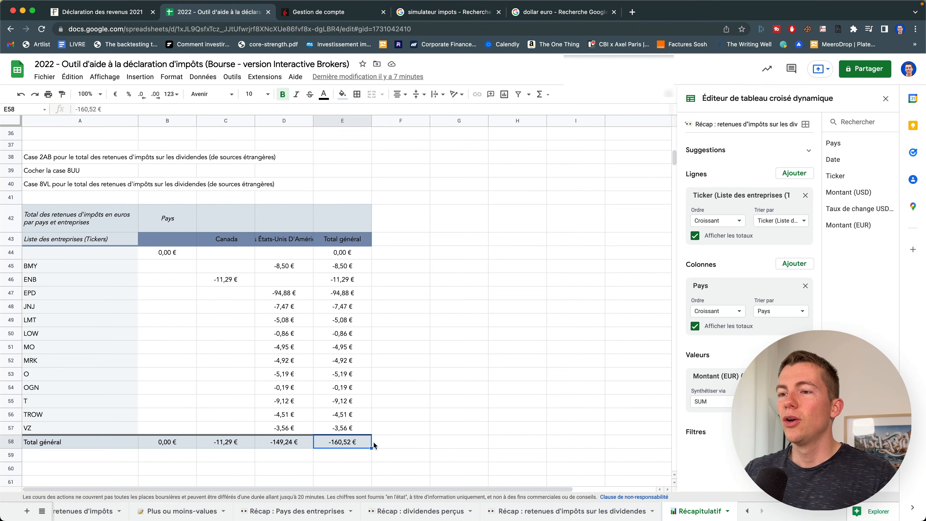
{"action": "scroll", "coordinate": [39, 189], "scroll_direction": "up", "scroll_amount": 1}
{"action": "left_click", "coordinate": [35, 201]}
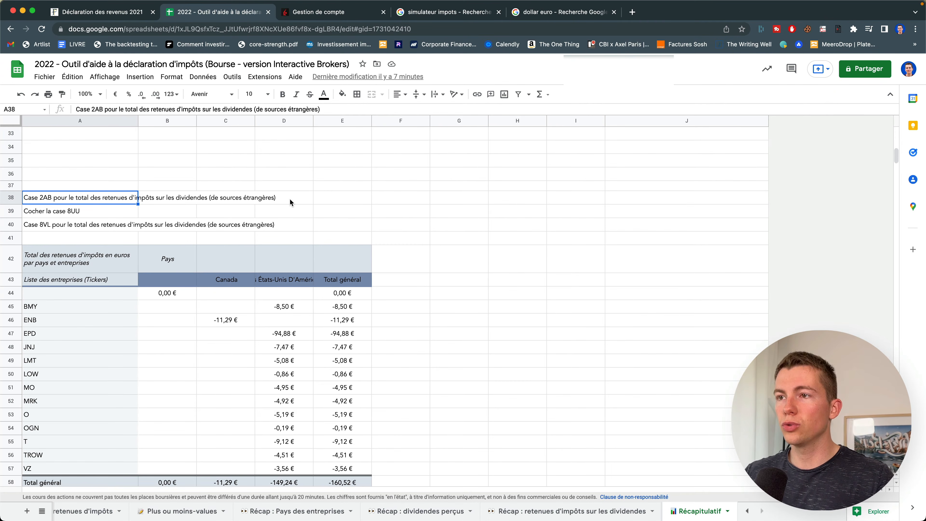
{"action": "left_click", "coordinate": [110, 11]}
{"action": "scroll", "coordinate": [590, 298], "scroll_direction": "down", "scroll_amount": 10}
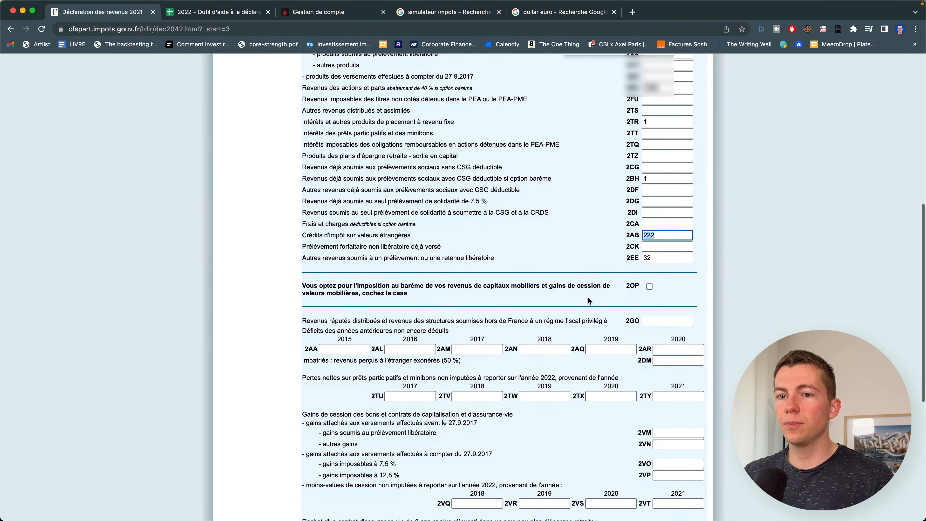
Advance to the Plus-values et gains divers section of the declaration and select the plus-values avant abattement amount in box 3VG.
{"action": "scroll", "coordinate": [591, 302], "scroll_direction": "down", "scroll_amount": 2}
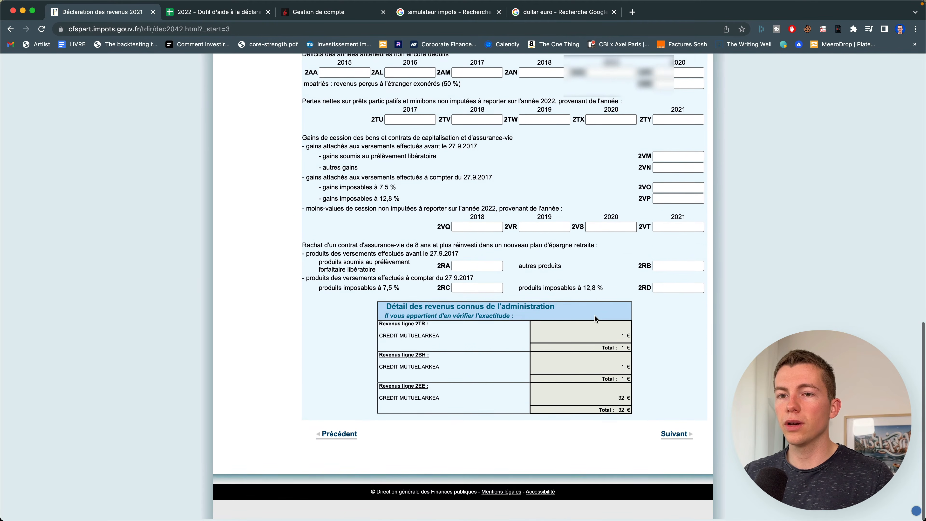
{"action": "left_click", "coordinate": [680, 435]}
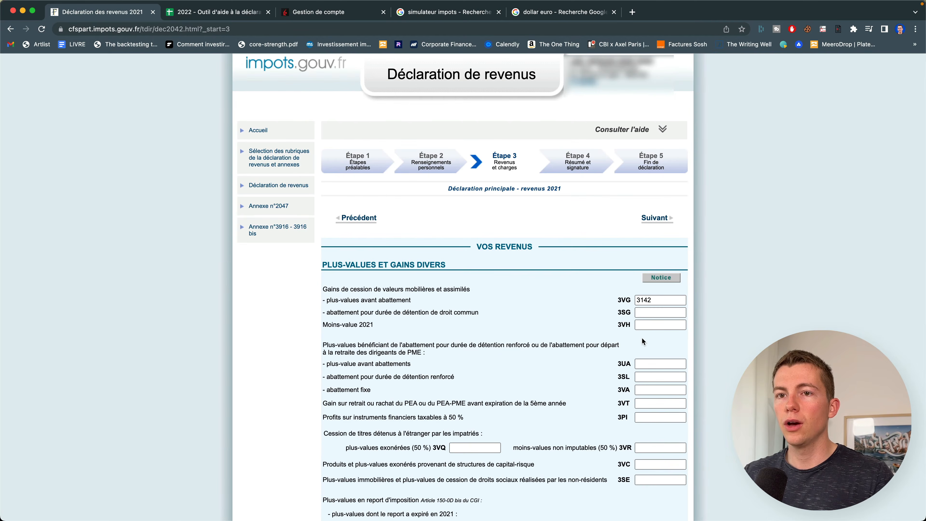
{"action": "left_click_drag", "start_coordinate": [323, 264], "coordinate": [460, 266]}
{"action": "left_click", "coordinate": [460, 269]}
{"action": "left_click", "coordinate": [638, 300]}
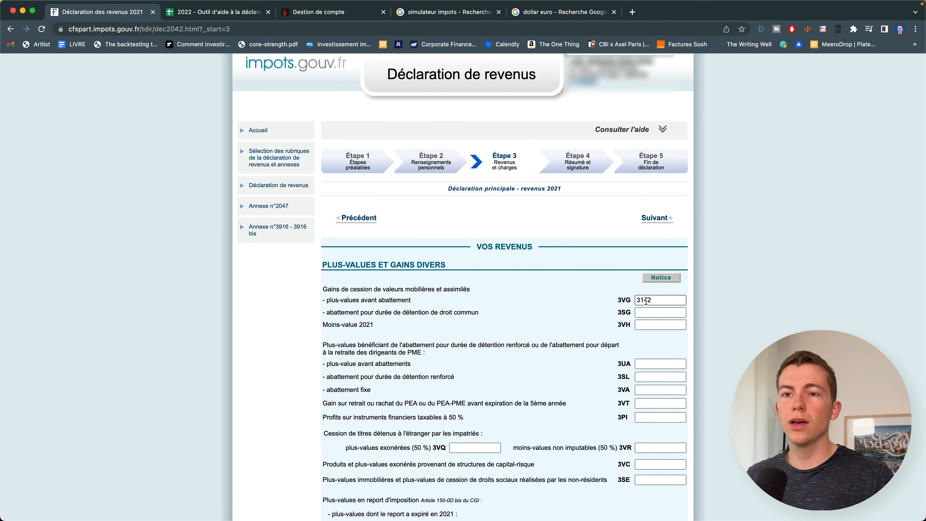
{"action": "double_click", "coordinate": [638, 300]}
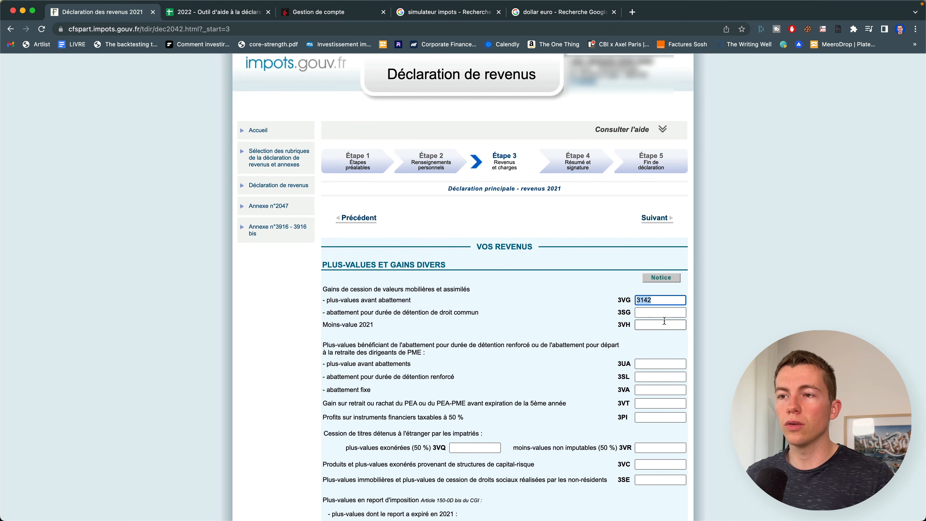
Advance past the Plus-values et gains divers page, acknowledging the notice about declaration n°2074, to the professions non salariées section.
{"action": "scroll", "coordinate": [666, 361], "scroll_direction": "down", "scroll_amount": 15}
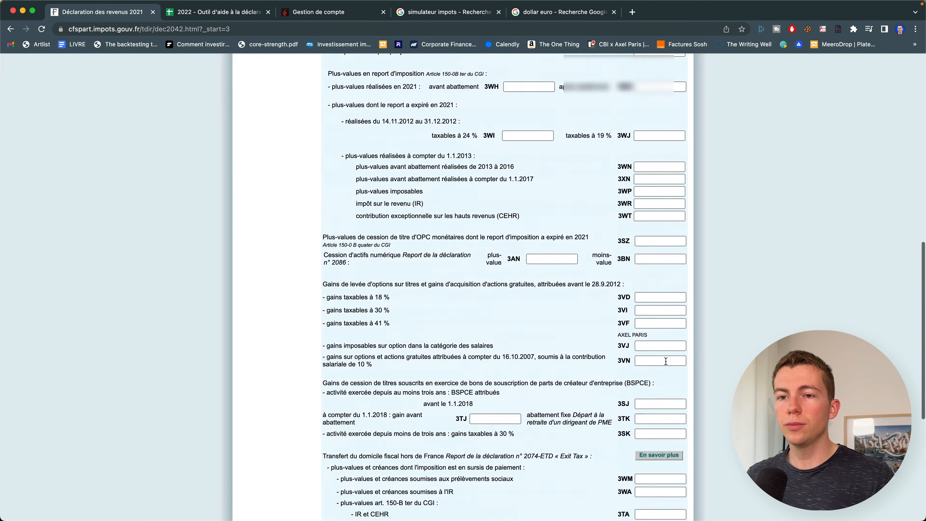
{"action": "left_click", "coordinate": [654, 434]}
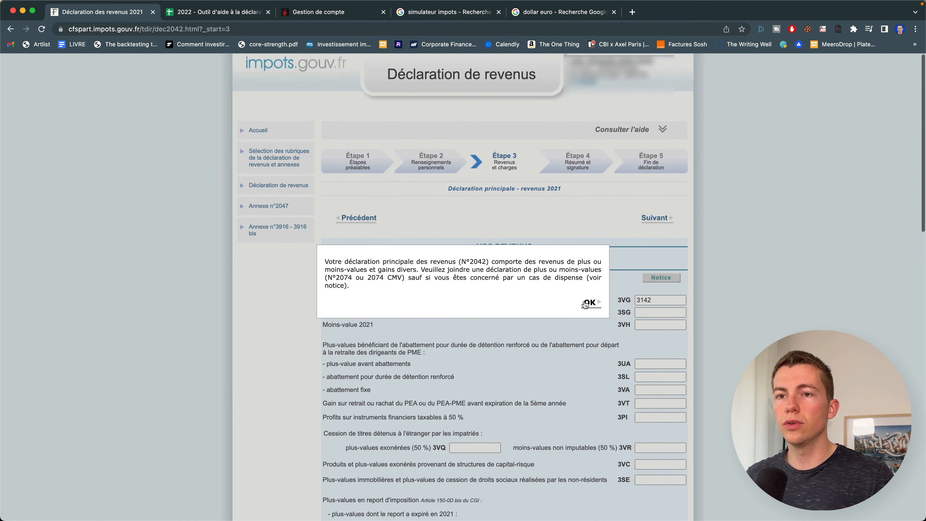
{"action": "left_click", "coordinate": [583, 300]}
{"action": "left_click", "coordinate": [663, 224]}
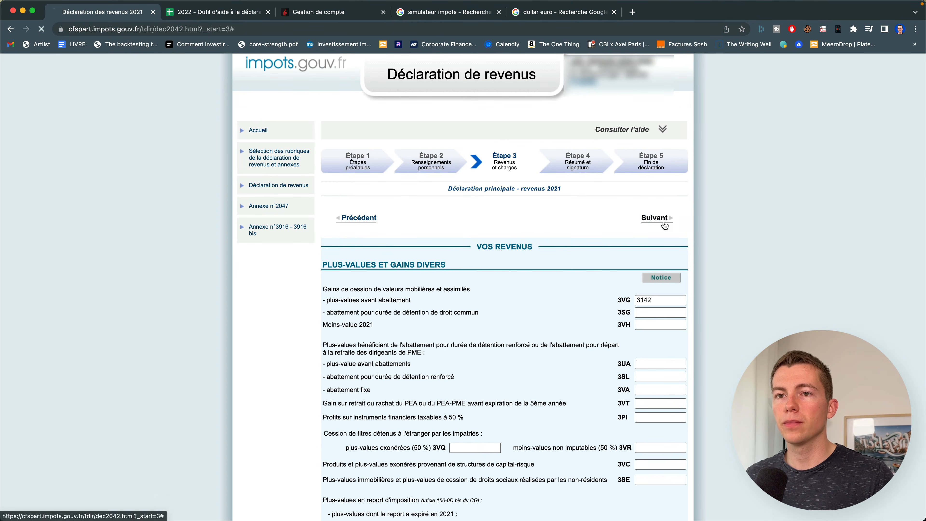
{"action": "left_click", "coordinate": [656, 222]}
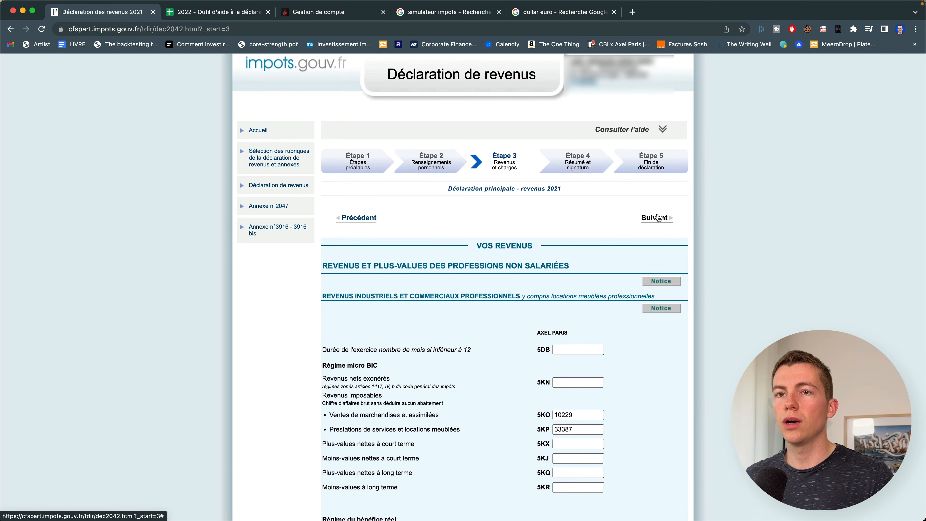
Advance through the non-salaried activity identification and prélèvements sociaux pages to the Divers section.
{"action": "left_click", "coordinate": [663, 220]}
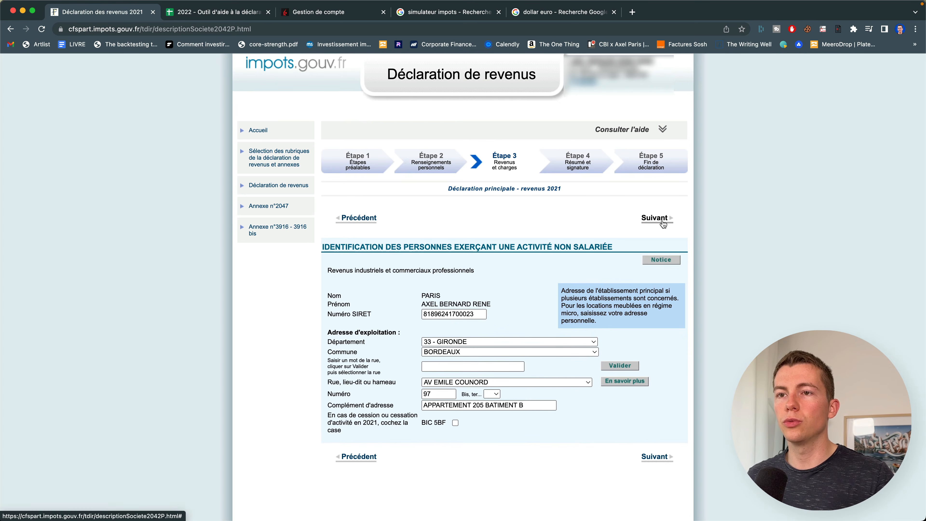
{"action": "left_click", "coordinate": [662, 224]}
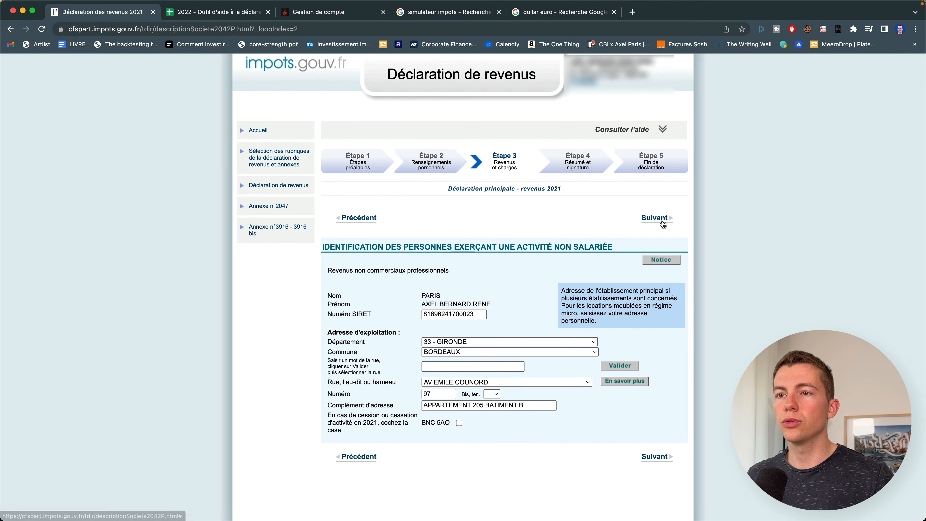
{"action": "left_click", "coordinate": [663, 223]}
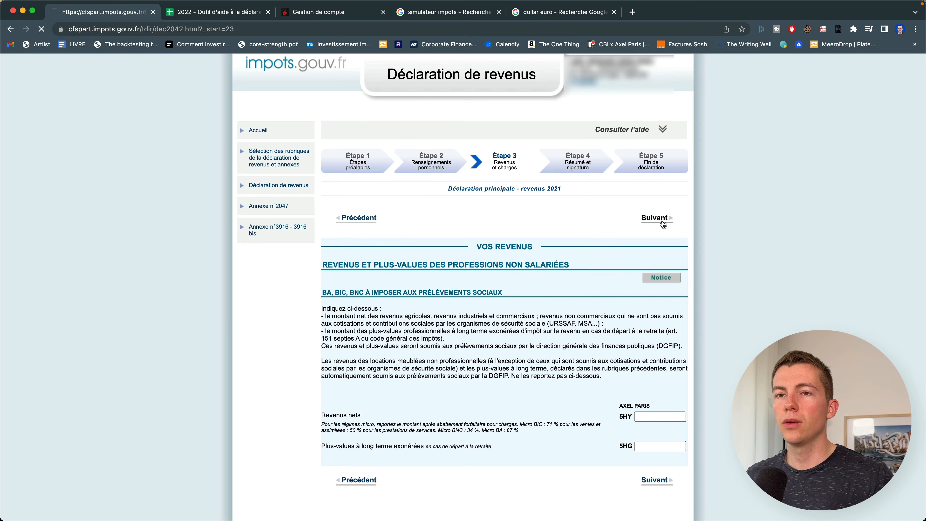
{"action": "left_click", "coordinate": [662, 223]}
{"action": "left_click", "coordinate": [663, 223]}
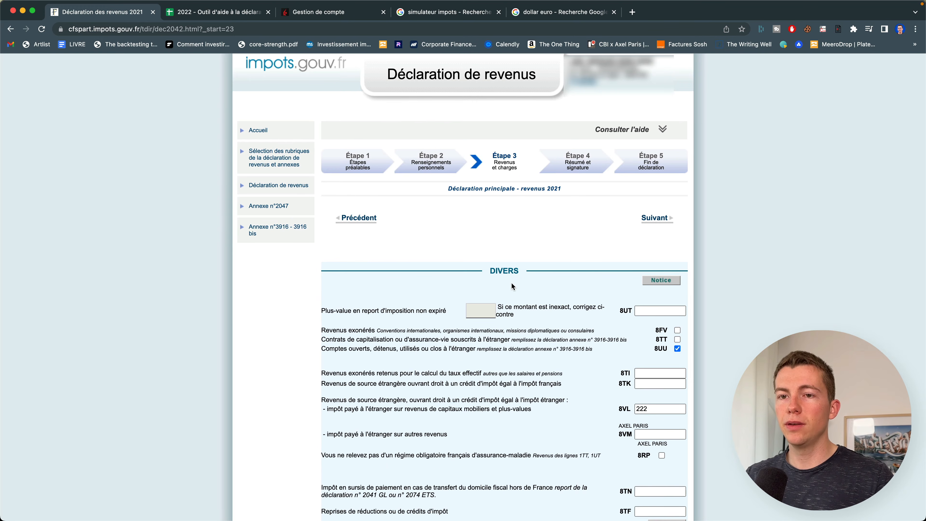
Check the foreign accounts box 8UU in the Divers section and advance past the Informations page to the end of the main declaration.
{"action": "scroll", "coordinate": [686, 301], "scroll_direction": "down", "scroll_amount": 1}
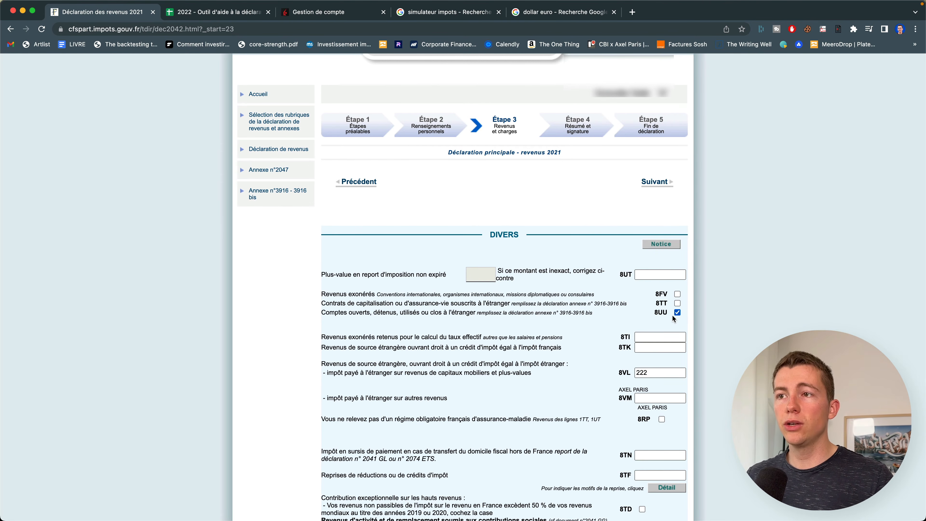
{"action": "scroll", "coordinate": [655, 209], "scroll_direction": "up", "scroll_amount": 2}
{"action": "left_click", "coordinate": [657, 219]}
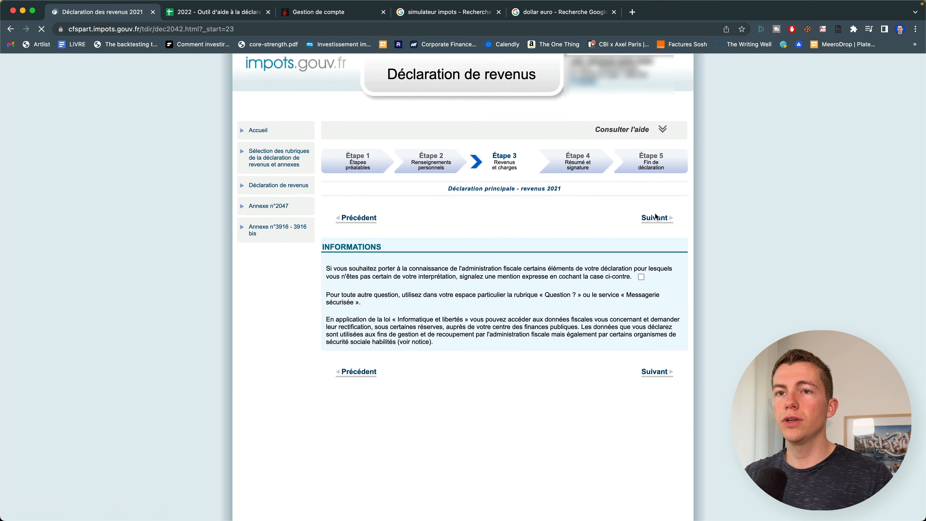
{"action": "left_click", "coordinate": [656, 219]}
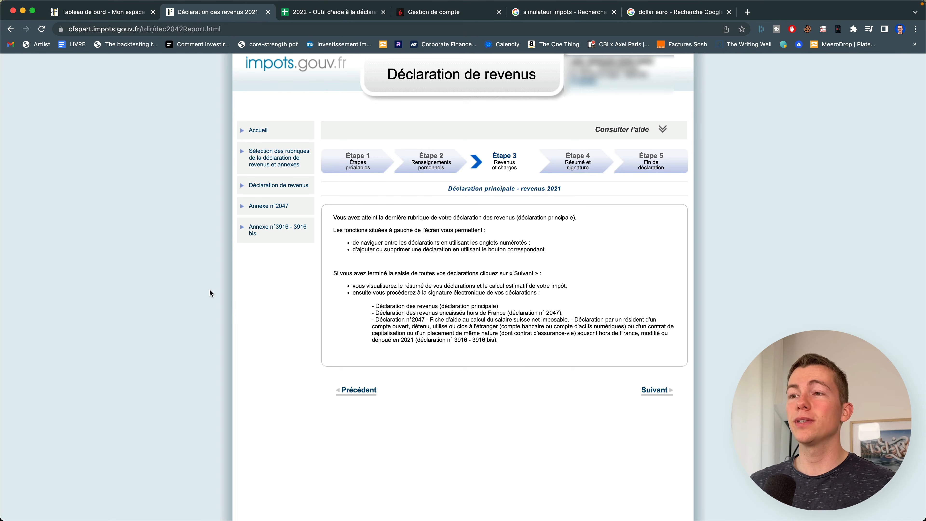
Open annexe n°2047 and advance through its introduction and income categories to section 2, Revenus des valeurs et capitaux mobiliers.
{"action": "left_click", "coordinate": [281, 207]}
{"action": "left_click_drag", "start_coordinate": [386, 257], "coordinate": [605, 283]}
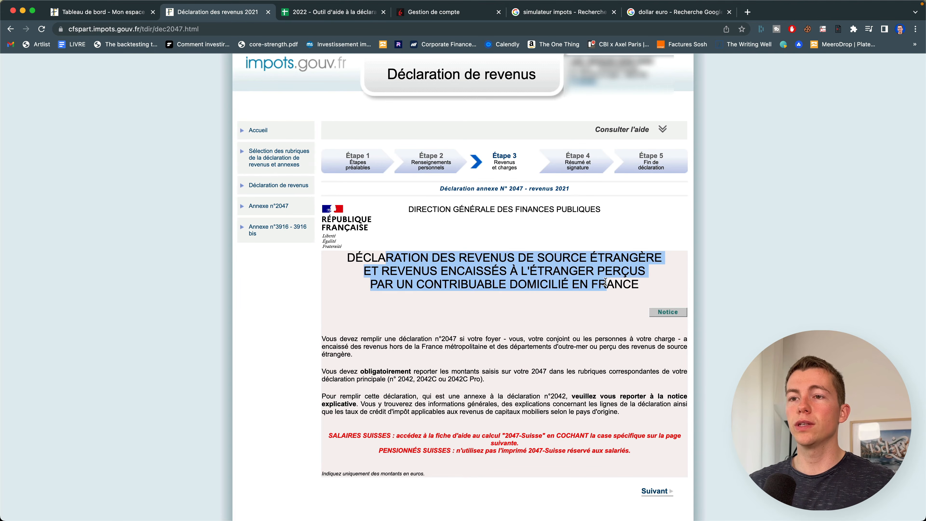
{"action": "left_click", "coordinate": [606, 282]}
{"action": "scroll", "coordinate": [636, 338], "scroll_direction": "down", "scroll_amount": 3}
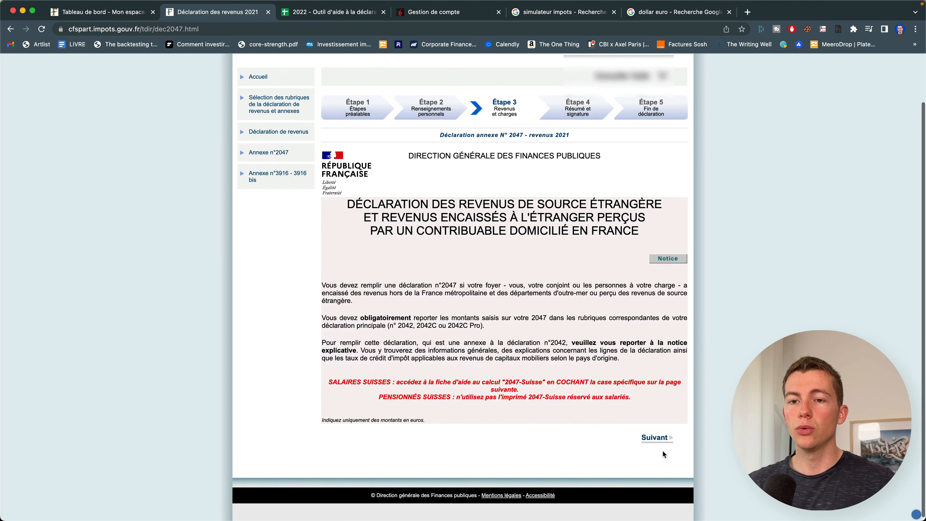
{"action": "left_click", "coordinate": [656, 439]}
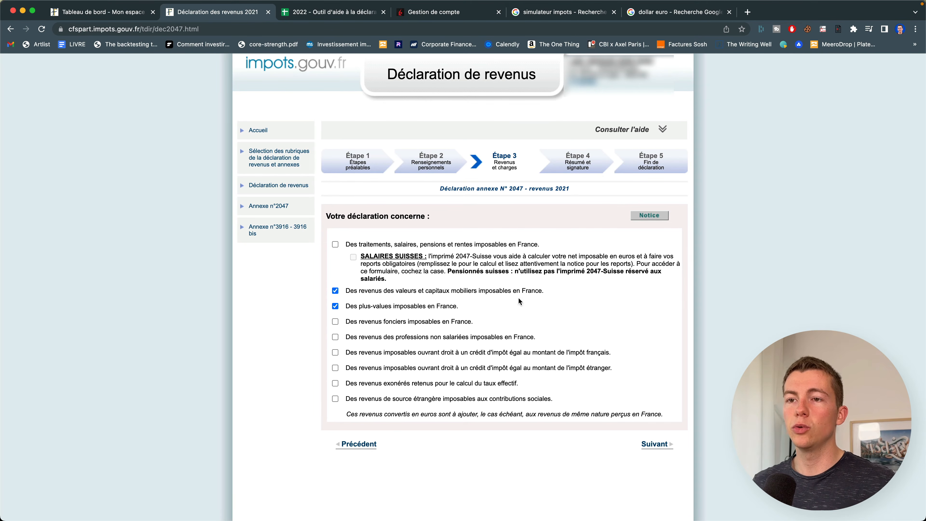
{"action": "left_click", "coordinate": [661, 443]}
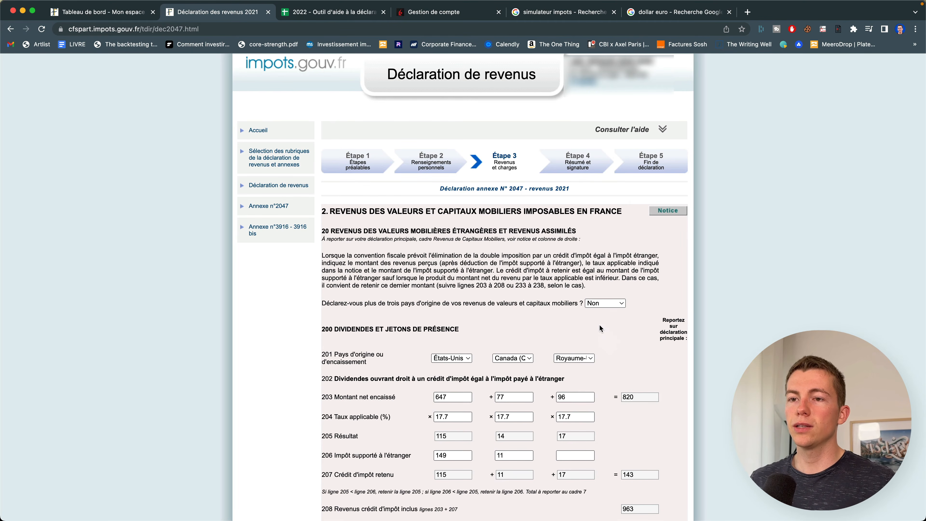
Check the countries of origin in the Dividendes perçus sur l'année 2021 table of the Récapitulatif sheet in Google Sheets.
{"action": "scroll", "coordinate": [600, 325], "scroll_direction": "down", "scroll_amount": 1}
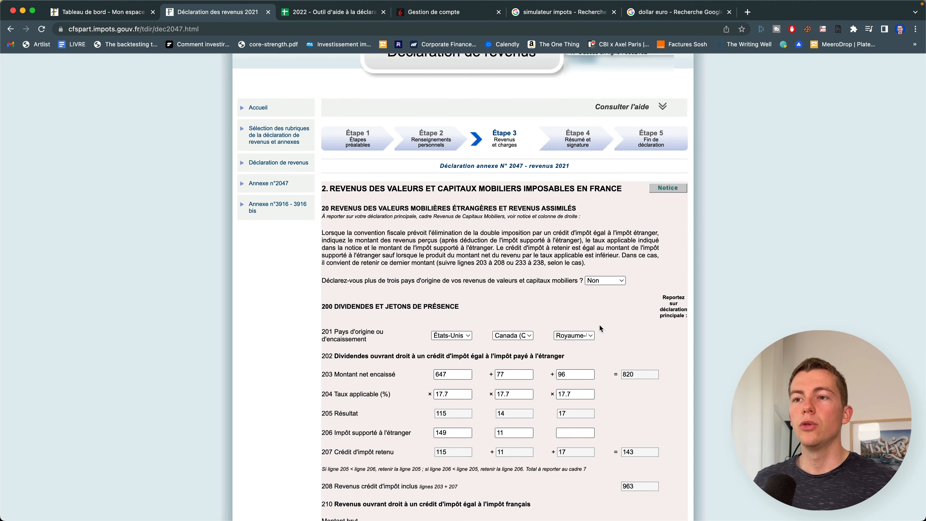
{"action": "left_click", "coordinate": [313, 15]}
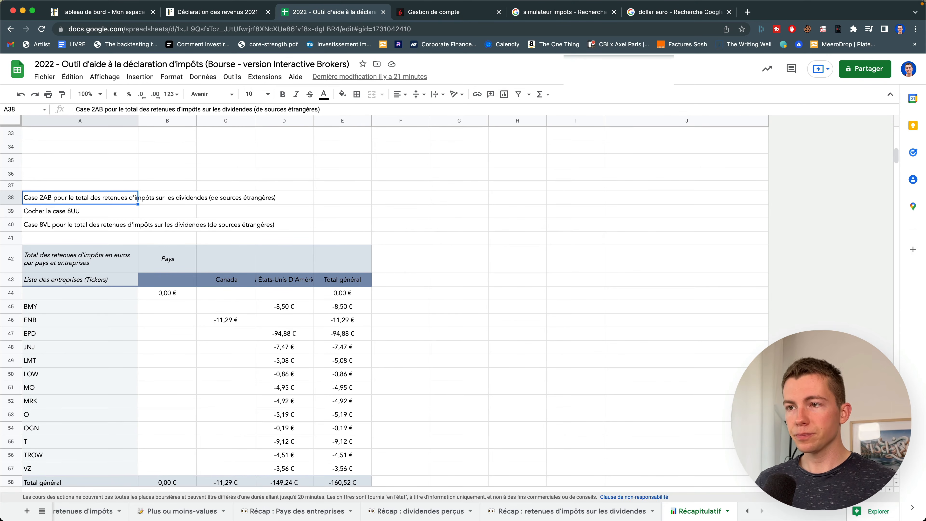
{"action": "scroll", "coordinate": [257, 281], "scroll_direction": "down", "scroll_amount": 4}
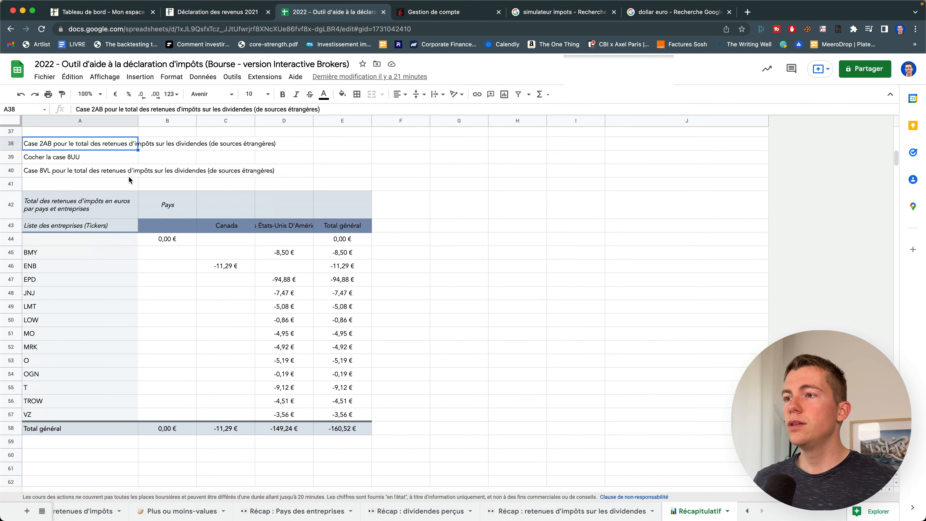
{"action": "scroll", "coordinate": [73, 206], "scroll_direction": "up", "scroll_amount": 15}
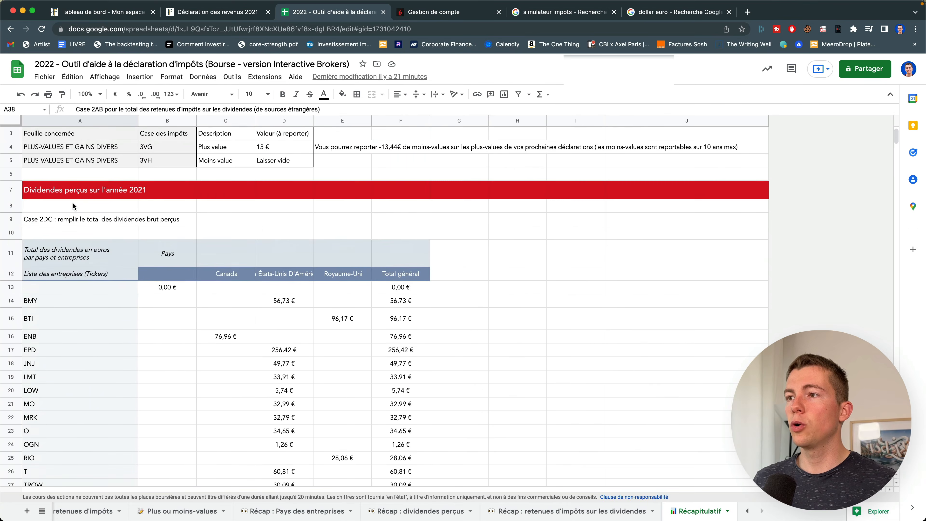
{"action": "scroll", "coordinate": [73, 206], "scroll_direction": "down", "scroll_amount": 3}
{"action": "left_click", "coordinate": [103, 206]}
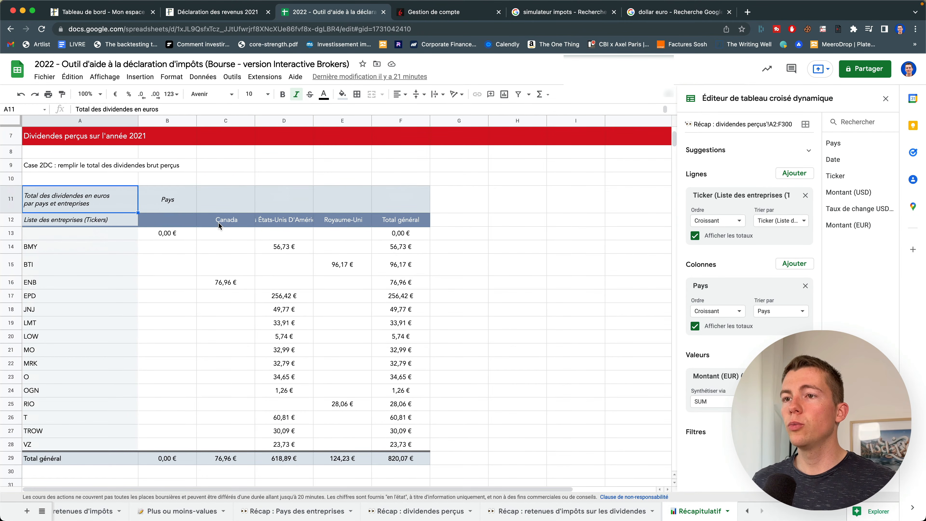
{"action": "scroll", "coordinate": [219, 222], "scroll_direction": "right", "scroll_amount": 3}
{"action": "left_click", "coordinate": [110, 230]}
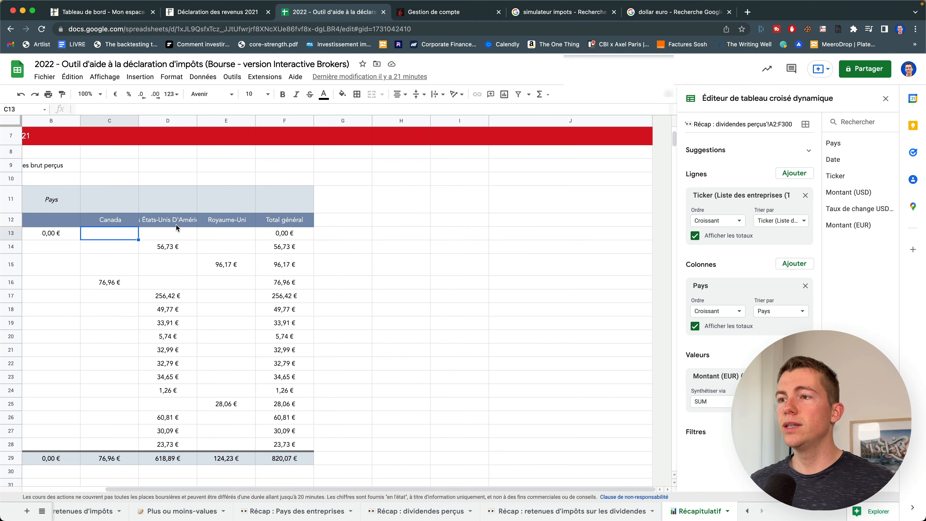
{"action": "left_click", "coordinate": [224, 223]}
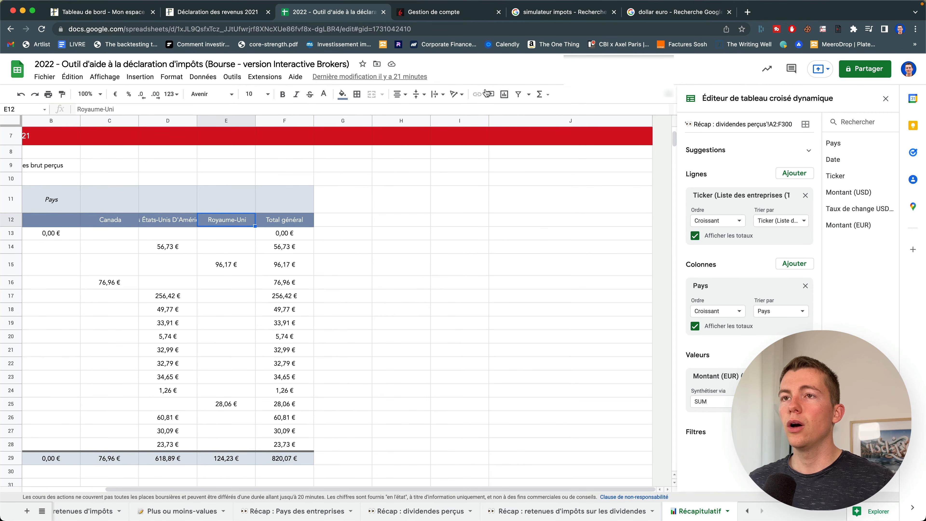
Return to annexe n°2047, try Oui for declaring more than three countries of origin, and set the answer back to Non.
{"action": "left_click", "coordinate": [213, 17]}
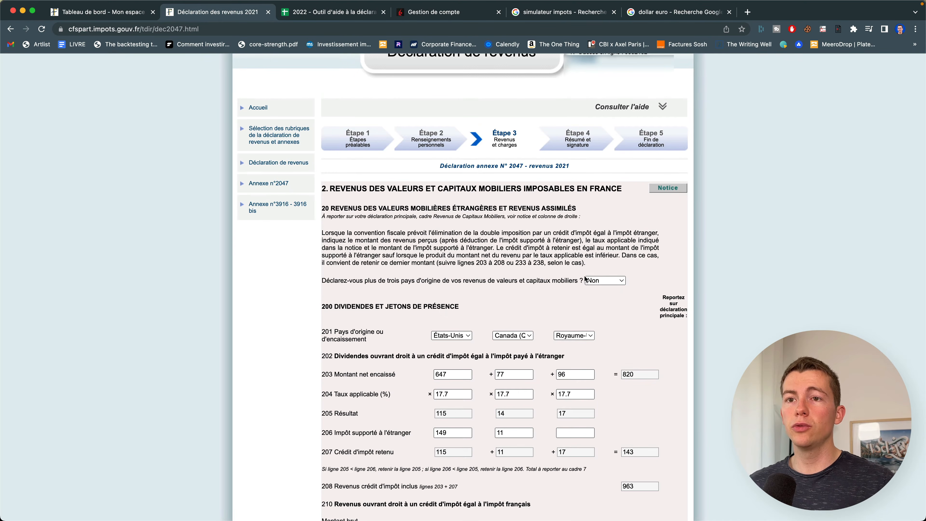
{"action": "left_click", "coordinate": [605, 280]}
{"action": "left_click", "coordinate": [597, 291]}
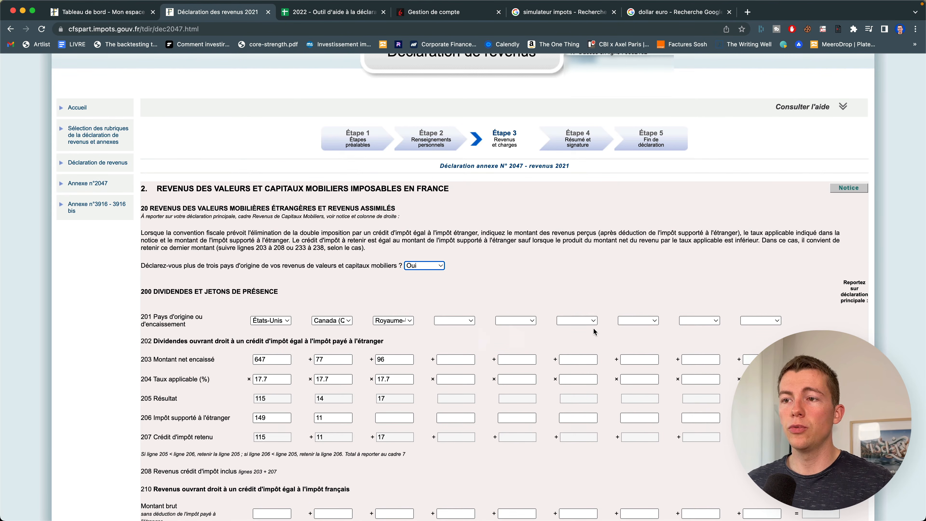
{"action": "left_click", "coordinate": [425, 265]}
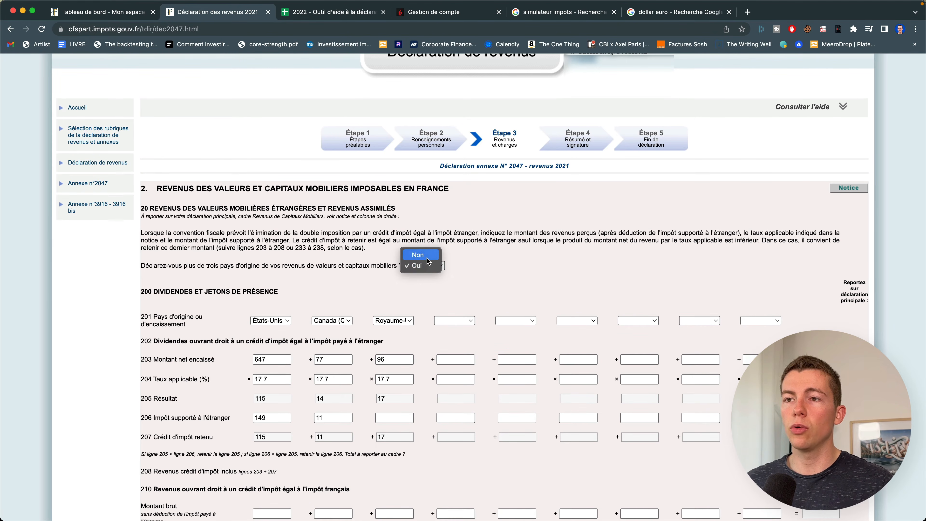
{"action": "left_click", "coordinate": [426, 257]}
Select États-Unis as the first pays d'origine on line 201 of the dividends section in annexe n°2047.
{"action": "scroll", "coordinate": [502, 349], "scroll_direction": "down", "scroll_amount": 3}
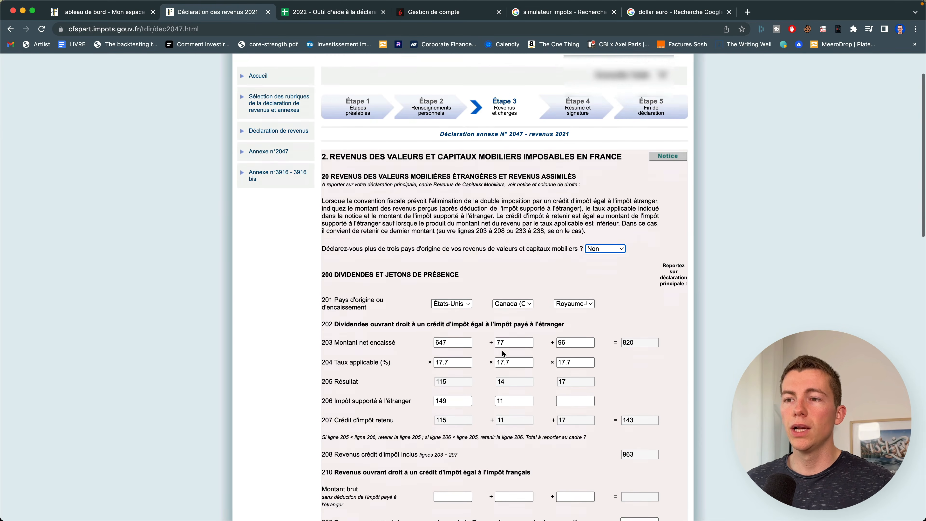
{"action": "left_click_drag", "start_coordinate": [323, 290], "coordinate": [380, 305]}
{"action": "left_click", "coordinate": [442, 303]}
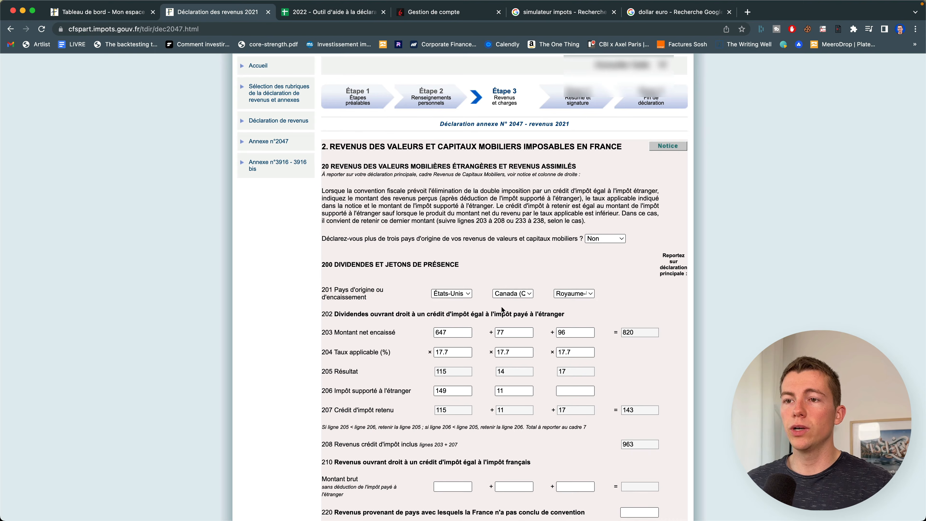
{"action": "left_click", "coordinate": [455, 294]}
{"action": "left_click", "coordinate": [454, 296]}
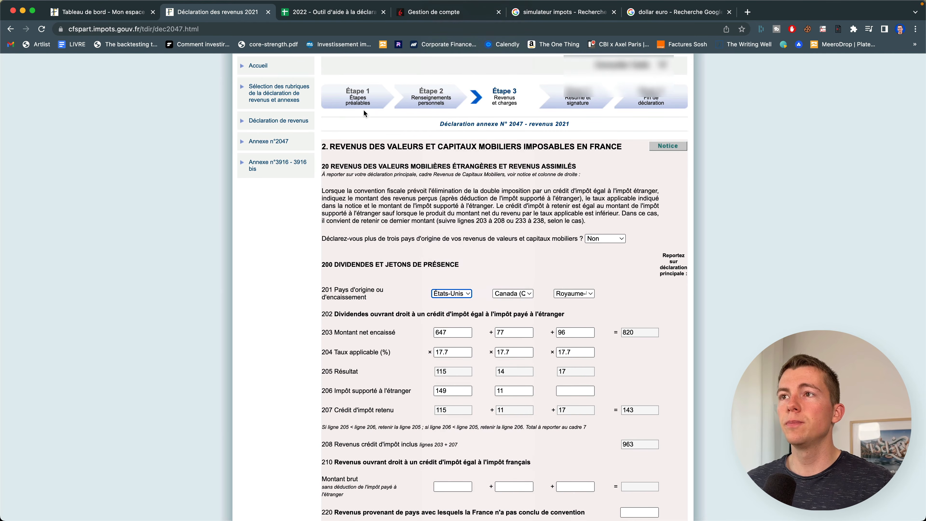
Return to the Récapitulatif sheet and select the États-Unis dividends column, D12:D28, to examine its amounts.
{"action": "left_click", "coordinate": [309, 12]}
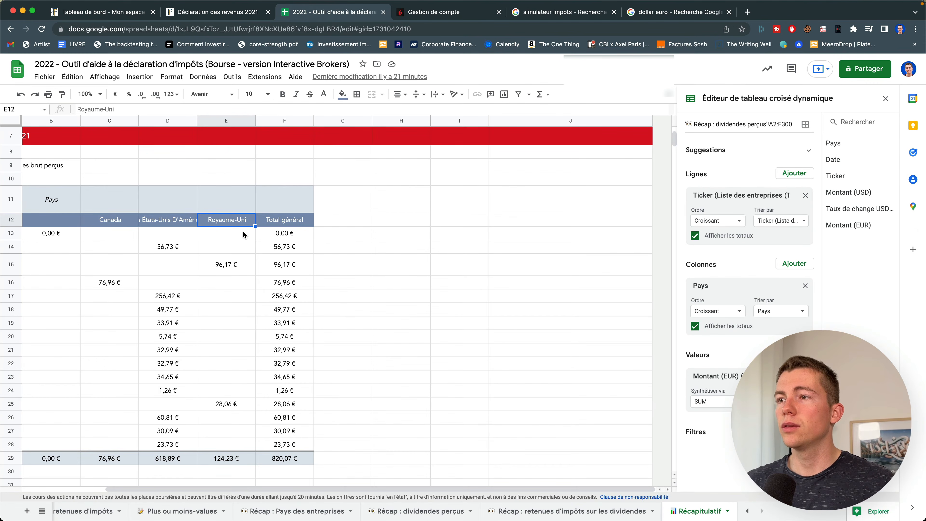
{"action": "scroll", "coordinate": [284, 236], "scroll_direction": "left", "scroll_amount": 3}
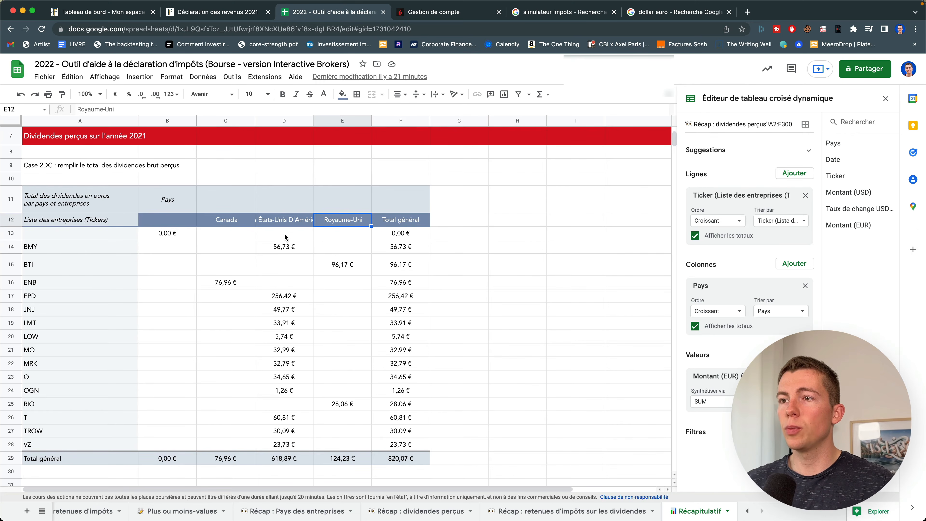
{"action": "left_click_drag", "start_coordinate": [284, 222], "coordinate": [284, 444]}
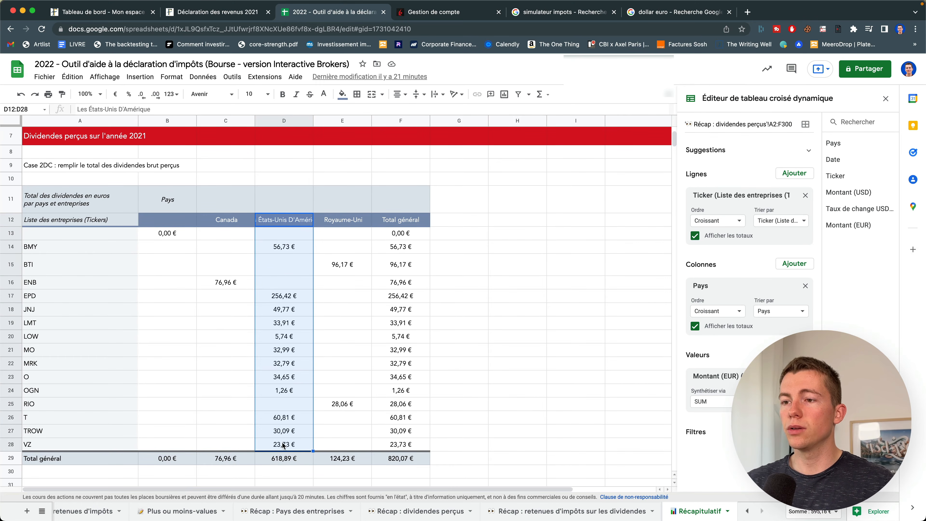
Compare the États-Unis and Canada dividend totals in row 29 of the Récapitulatif sheet with their line 203 amounts in annexe n°2047.
{"action": "left_click", "coordinate": [290, 458]}
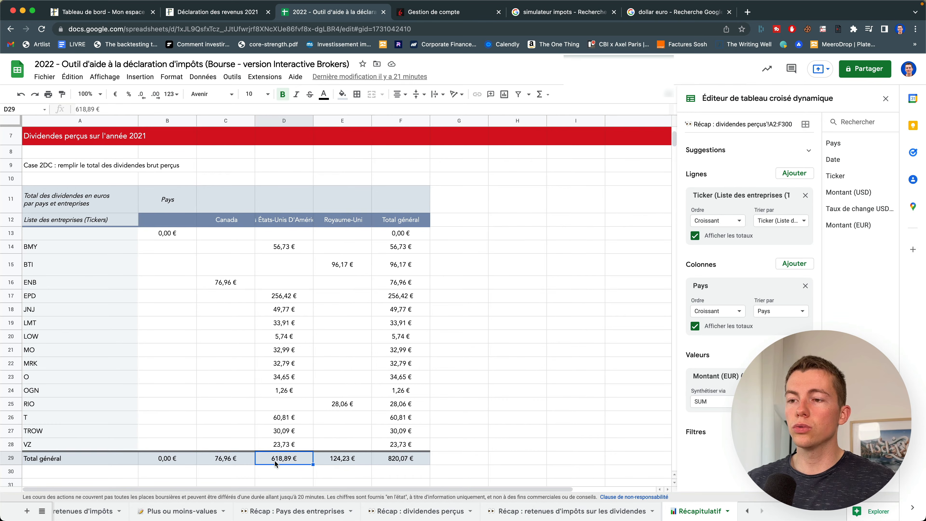
{"action": "left_click", "coordinate": [218, 13]}
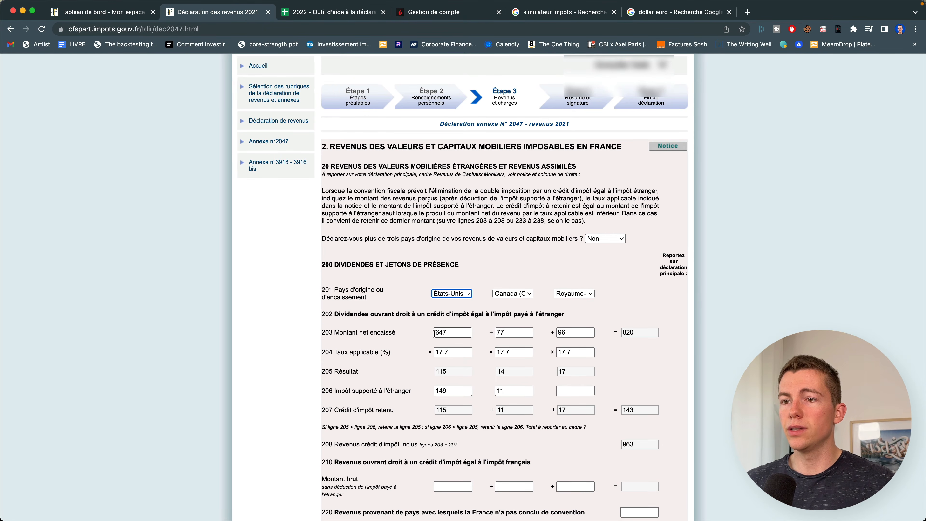
{"action": "left_click_drag", "start_coordinate": [436, 333], "coordinate": [456, 333]}
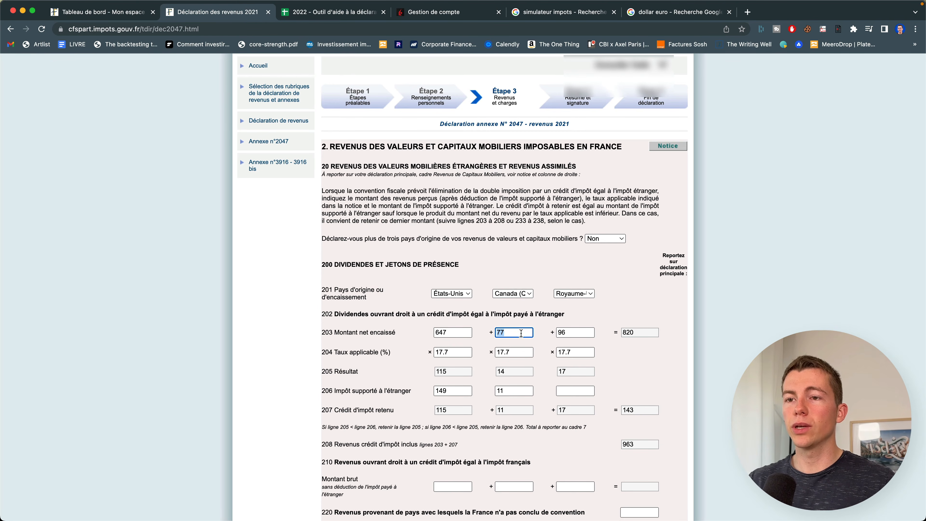
{"action": "left_click", "coordinate": [314, 12]}
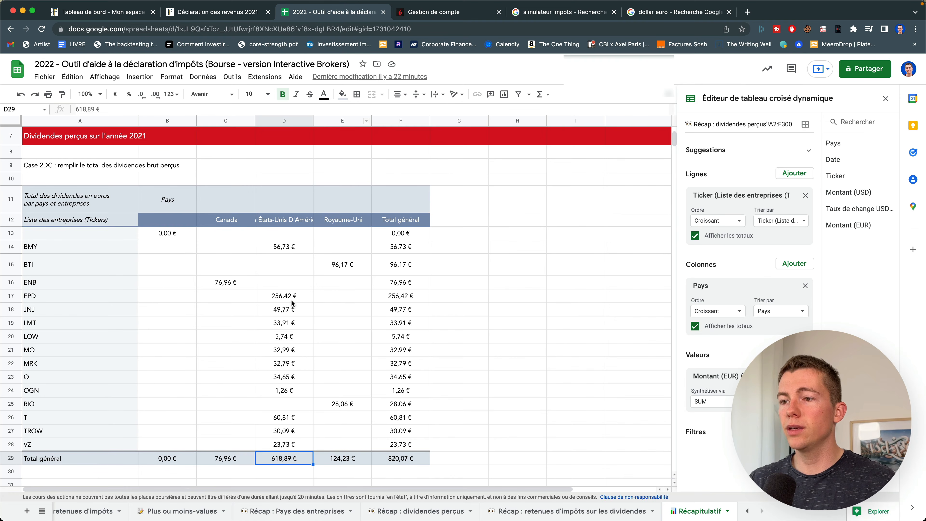
{"action": "left_click", "coordinate": [238, 459]}
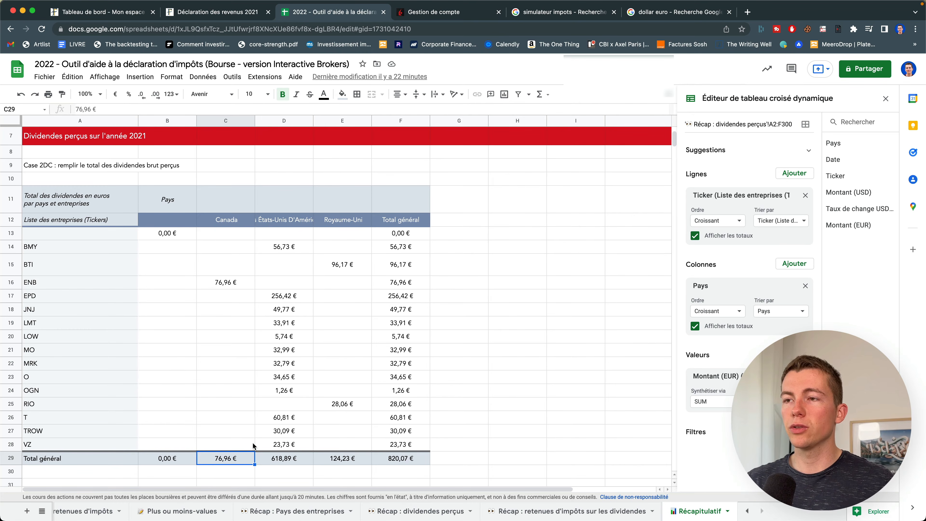
{"action": "left_click", "coordinate": [218, 17]}
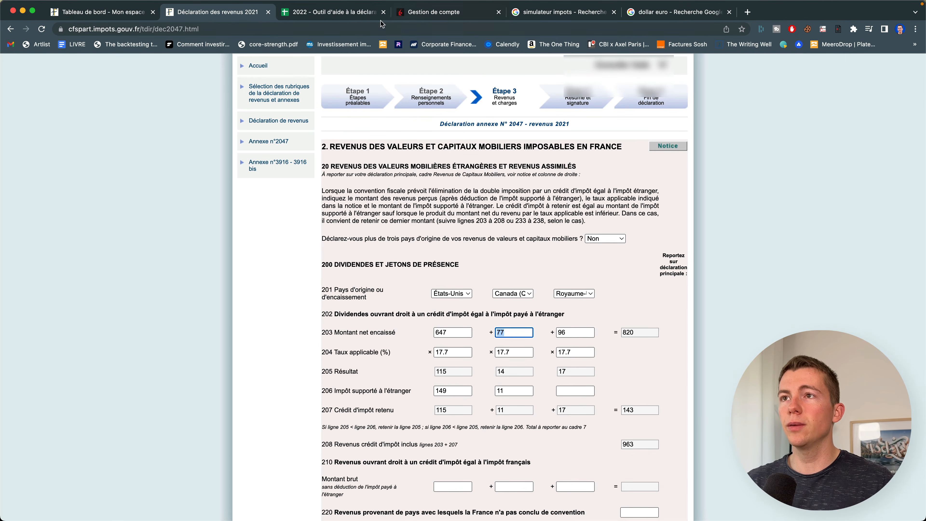
Check the Royaume-Uni dividend total in the Récapitulatif sheet and set its Montant net encaissé on line 203 of annexe n°2047 to 124.
{"action": "left_click", "coordinate": [354, 13]}
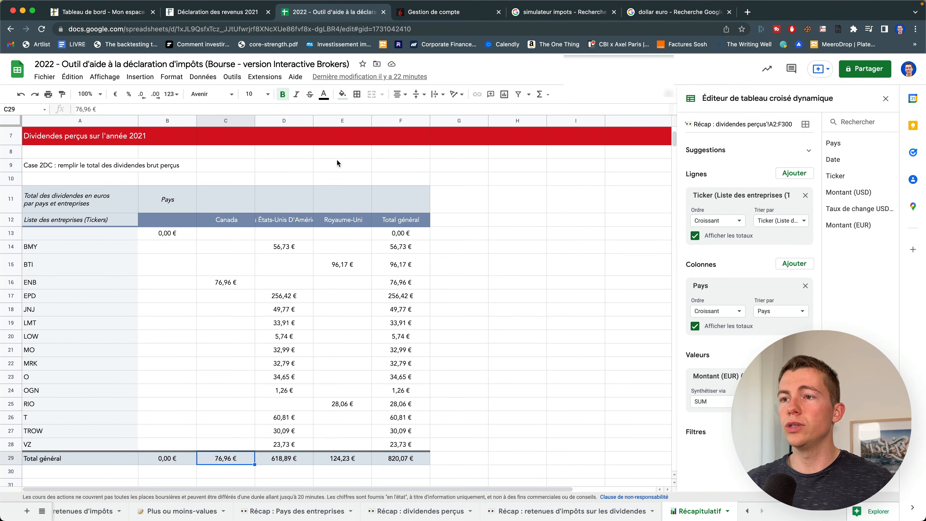
{"action": "left_click", "coordinate": [219, 12]}
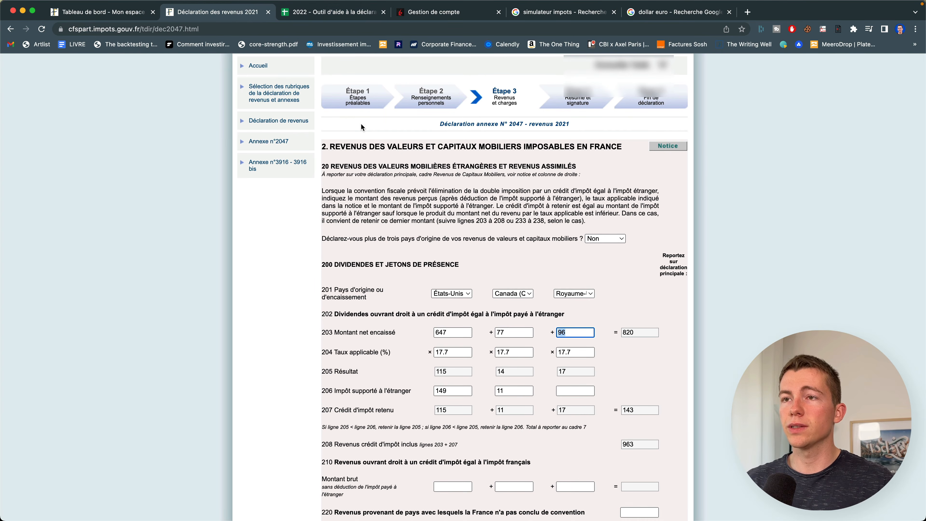
{"action": "left_click", "coordinate": [345, 13]}
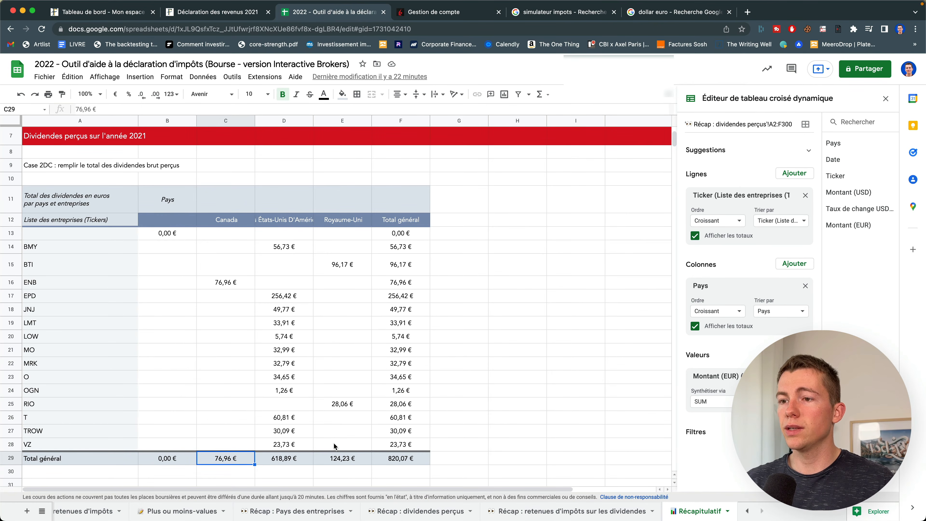
{"action": "left_click", "coordinate": [346, 405]}
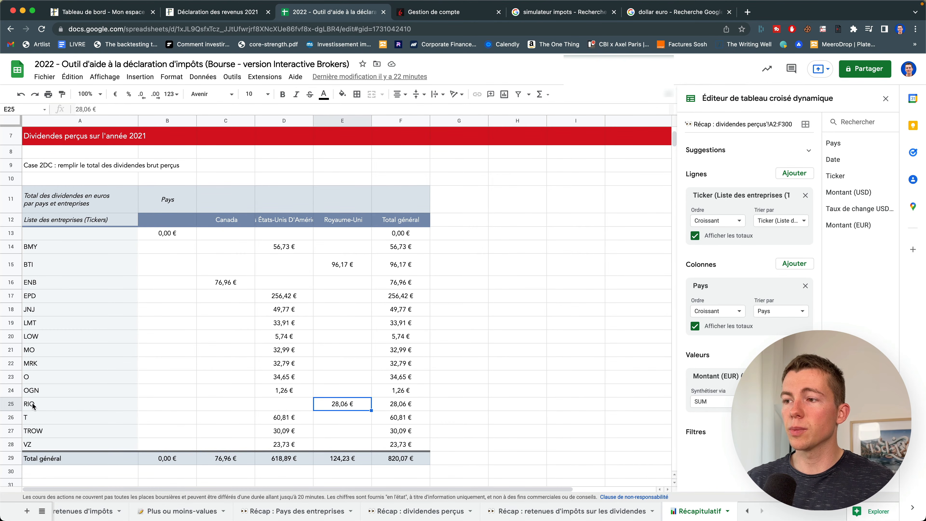
{"action": "left_click", "coordinate": [131, 404]}
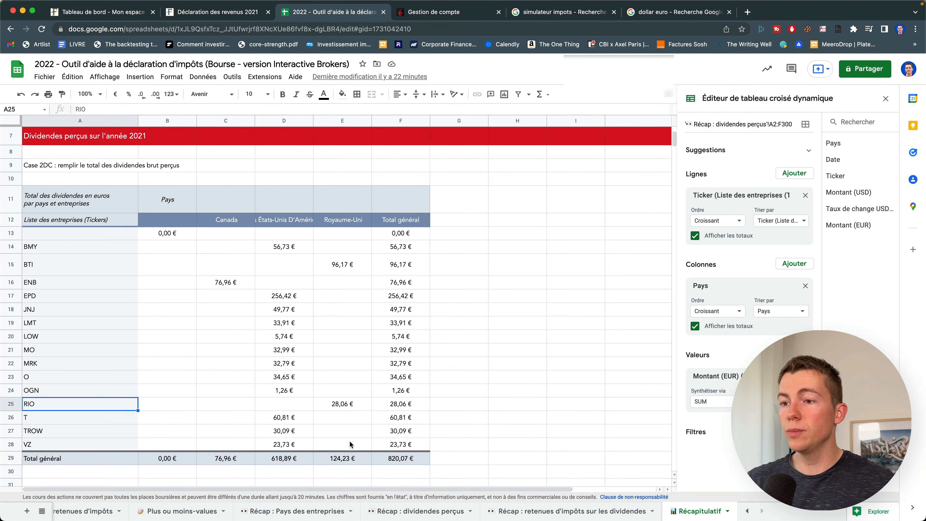
{"action": "left_click", "coordinate": [238, 11]}
{"action": "type", "text": "124"}
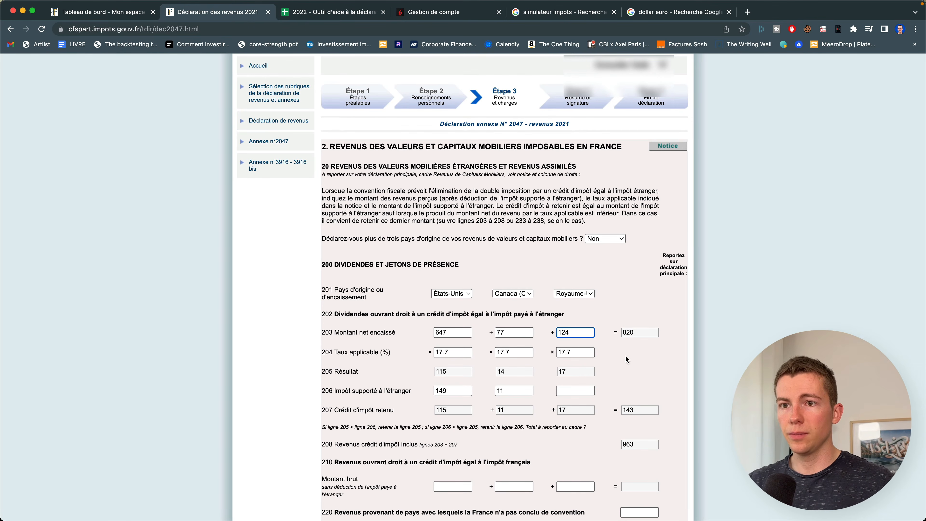
{"action": "left_click", "coordinate": [643, 362]}
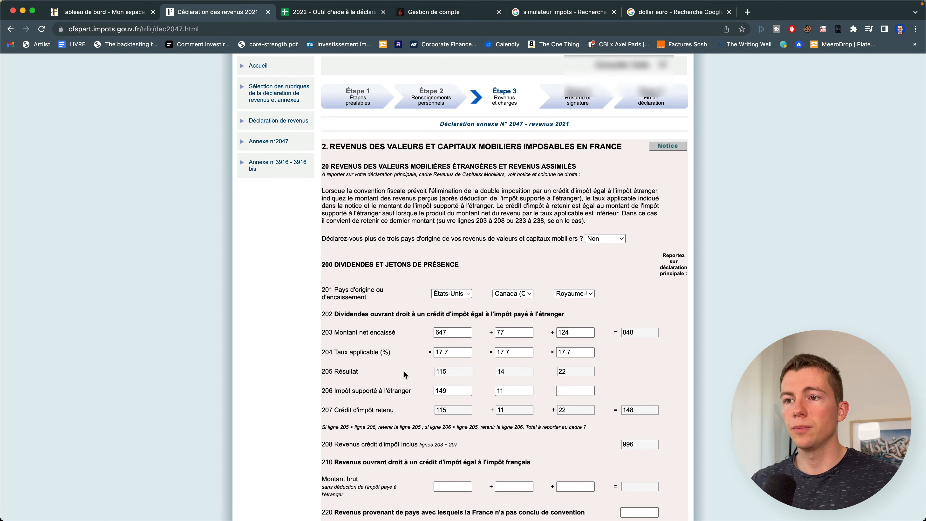
Open the notice for déclaration n°2047 from the line 204 Taux applicable check and search it for "royaume" to find the Royaume-Uni entry.
{"action": "left_click_drag", "start_coordinate": [322, 353], "coordinate": [390, 354]}
{"action": "left_click", "coordinate": [448, 355]}
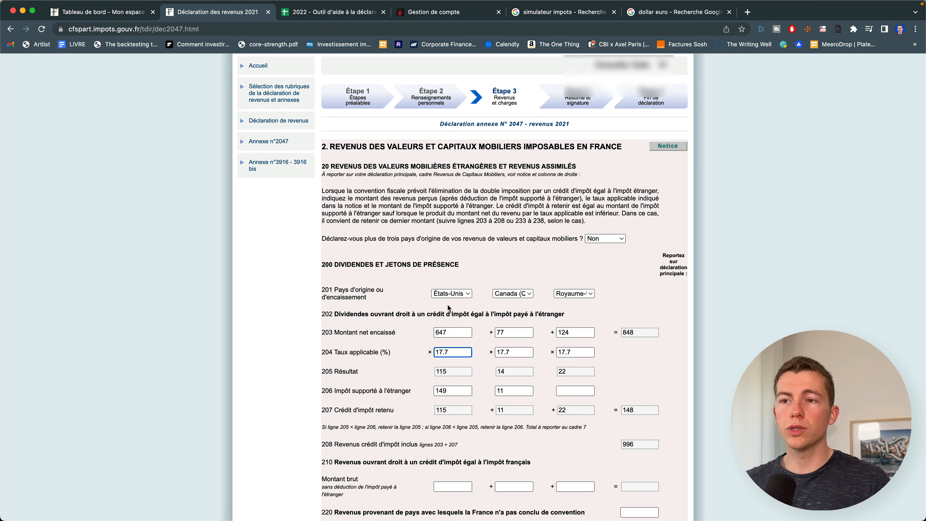
{"action": "left_click", "coordinate": [662, 146]}
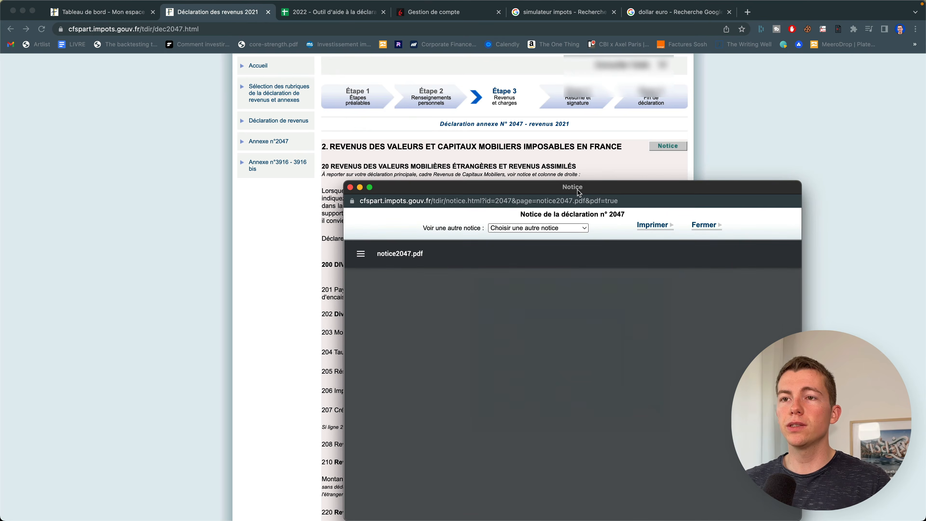
{"action": "left_click_drag", "start_coordinate": [582, 185], "coordinate": [620, 96]}
{"action": "scroll", "coordinate": [617, 239], "scroll_direction": "down", "scroll_amount": 5}
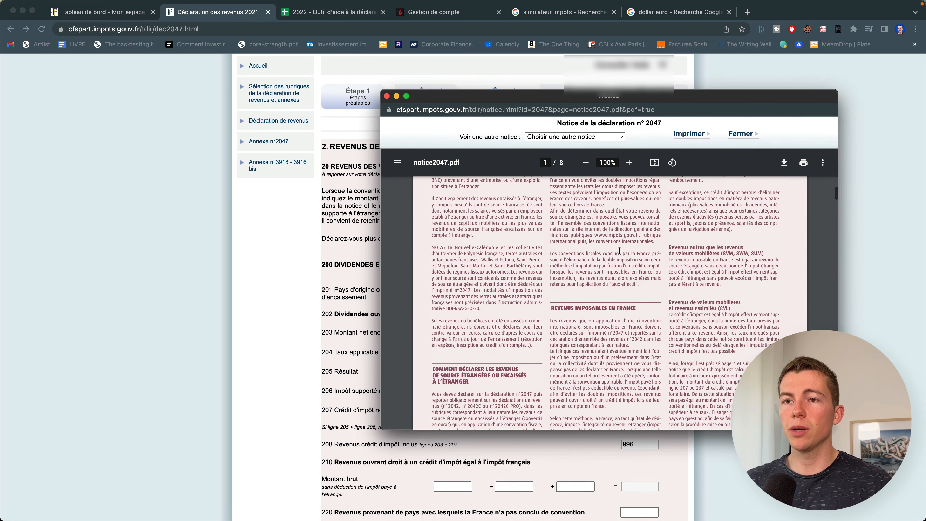
{"action": "key", "text": "super+f"}
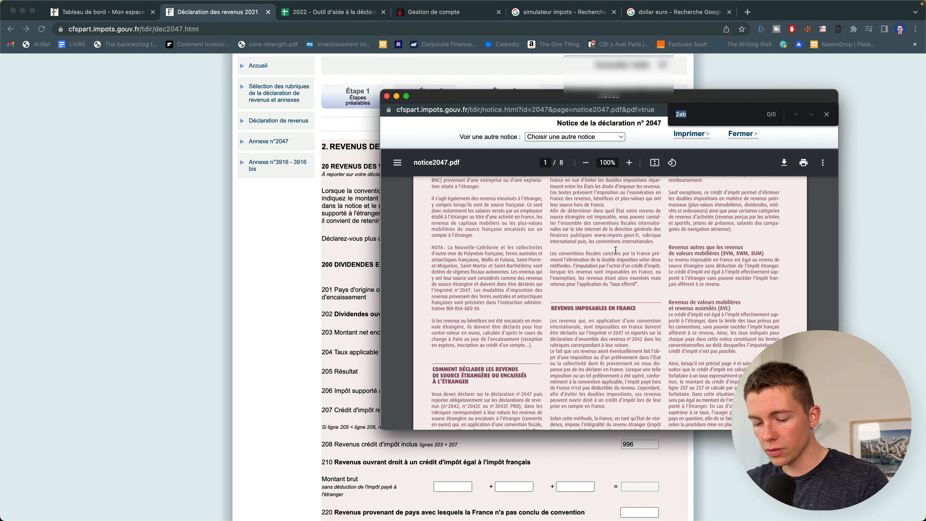
{"action": "type", "text": "royaume"}
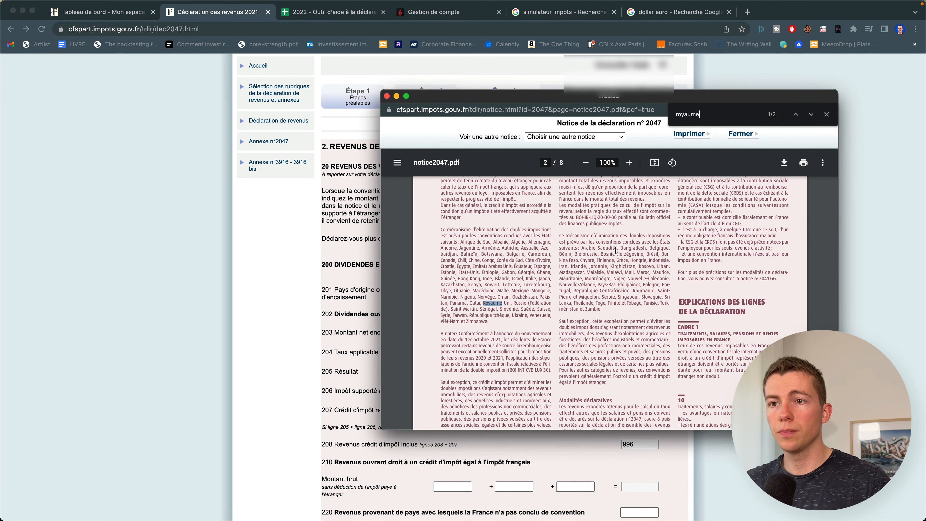
{"action": "key", "text": "Return"}
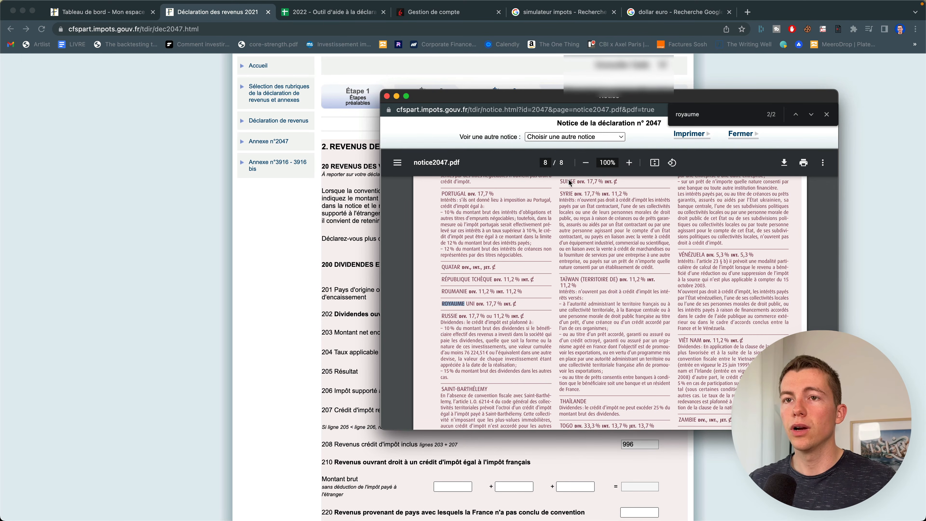
{"action": "scroll", "coordinate": [591, 217], "scroll_direction": "up", "scroll_amount": 2}
{"action": "scroll", "coordinate": [591, 219], "scroll_direction": "down", "scroll_amount": 1}
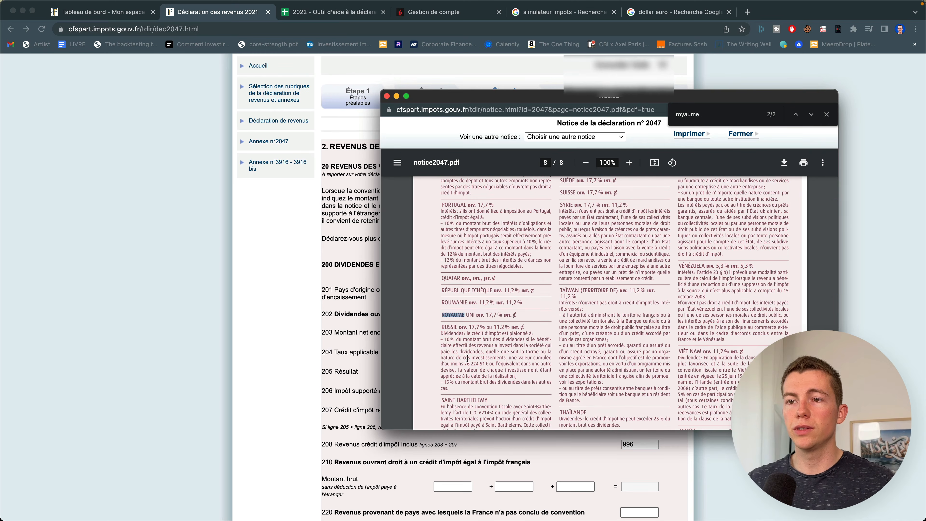
{"action": "left_click", "coordinate": [468, 344]}
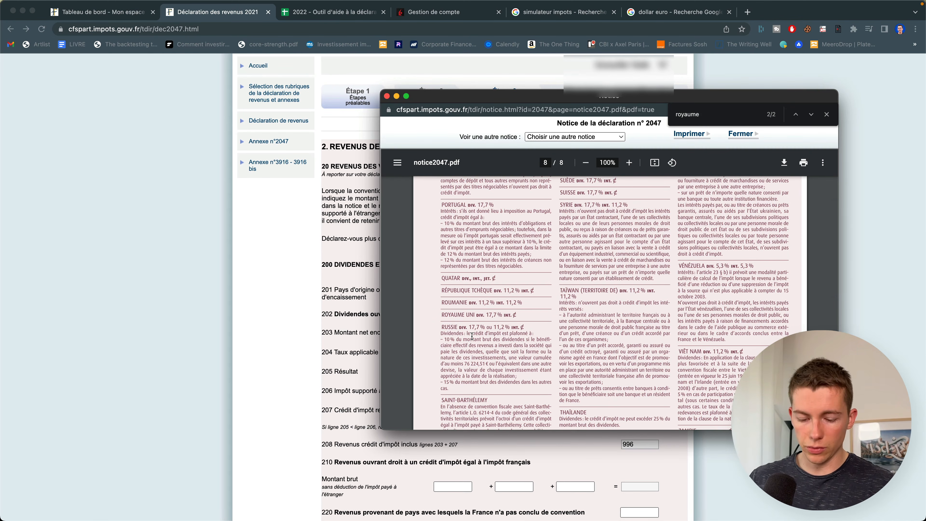
Examine the Royaume-Uni dividend rate in the enlarged notice, close the notice and restore the annexe page to 100 % zoom.
{"action": "key", "text": "super+equal"}
{"action": "key", "text": "super+equal"}
{"action": "key", "text": "super+equal"}
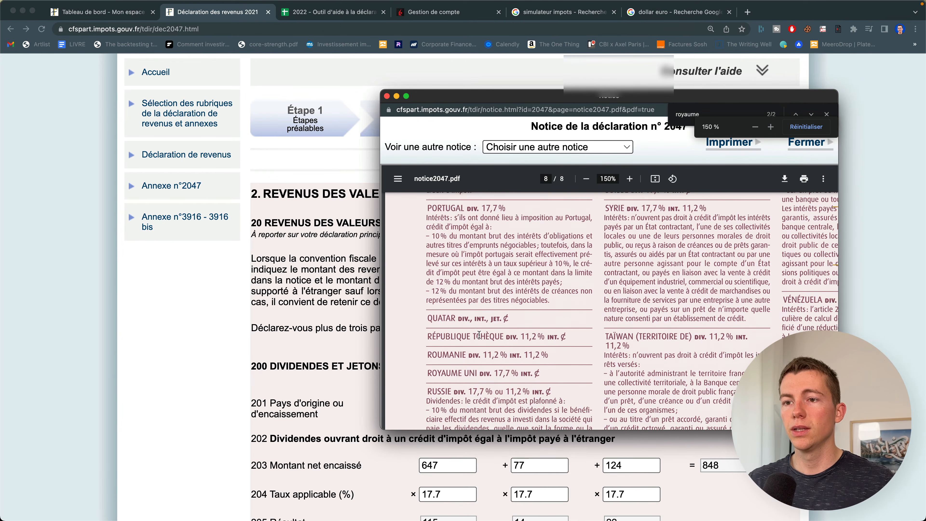
{"action": "scroll", "coordinate": [479, 334], "scroll_direction": "down", "scroll_amount": 5}
{"action": "scroll", "coordinate": [463, 313], "scroll_direction": "up", "scroll_amount": 2}
{"action": "mouse_move", "coordinate": [480, 323]}
{"action": "left_mouse_down"}
{"action": "mouse_move", "coordinate": [510, 322]}
{"action": "mouse_move", "coordinate": [495, 322]}
{"action": "left_mouse_up"}
{"action": "left_click", "coordinate": [510, 321]}
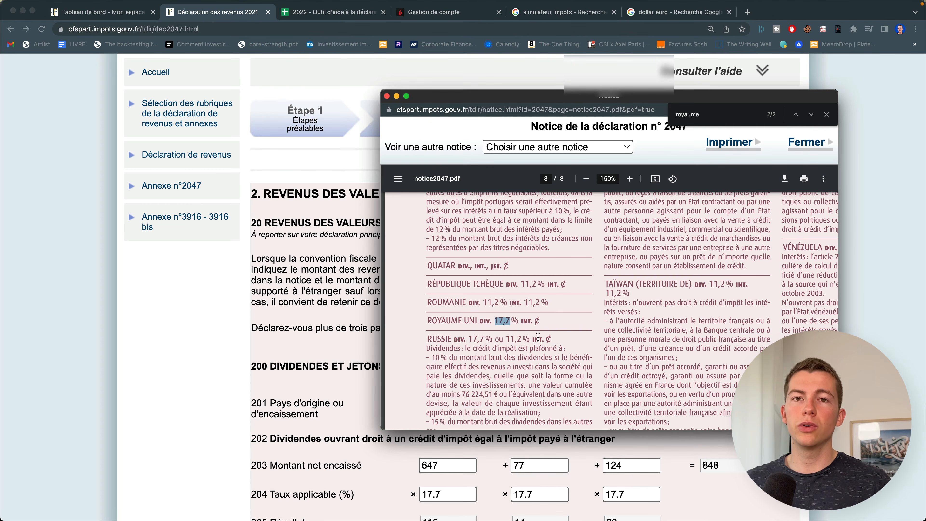
{"action": "scroll", "coordinate": [530, 314], "scroll_direction": "up", "scroll_amount": 5}
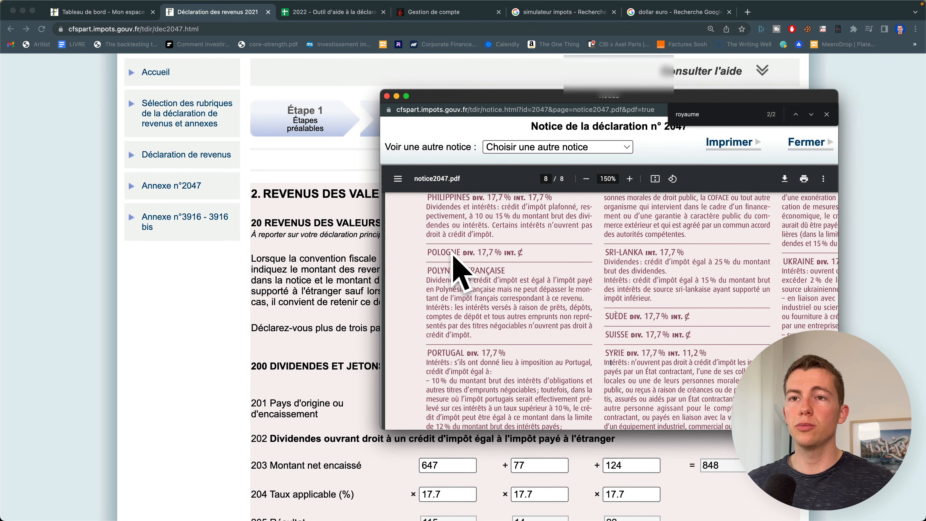
{"action": "left_click", "coordinate": [387, 97]}
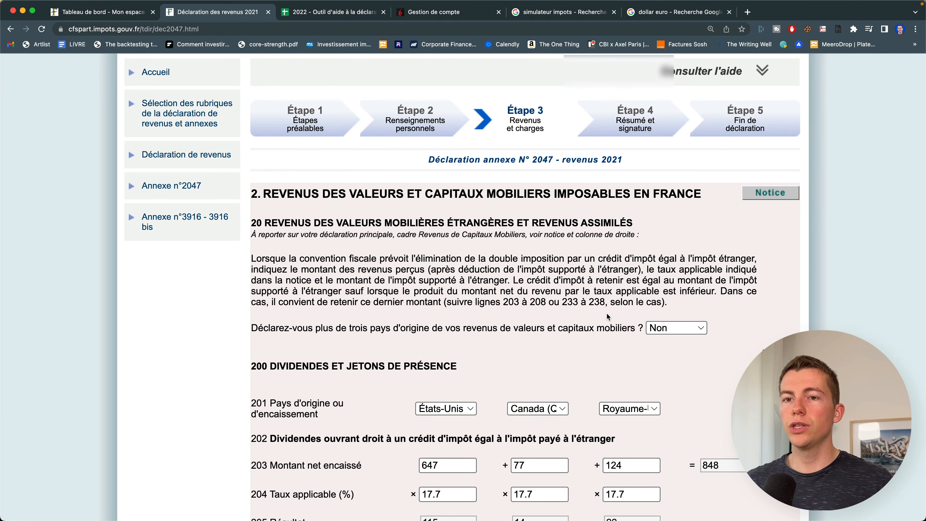
{"action": "key", "text": "super+minus"}
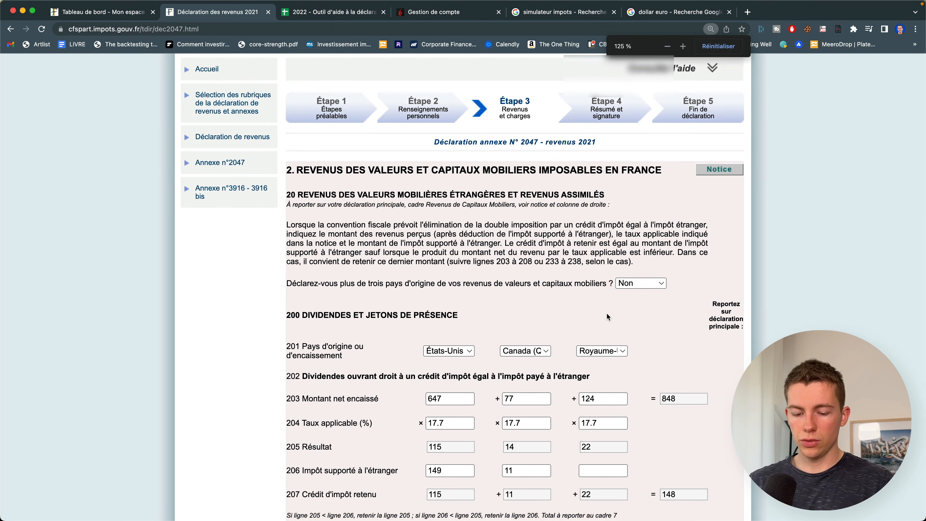
{"action": "key", "text": "super+minus"}
{"action": "key", "text": "super+minus"}
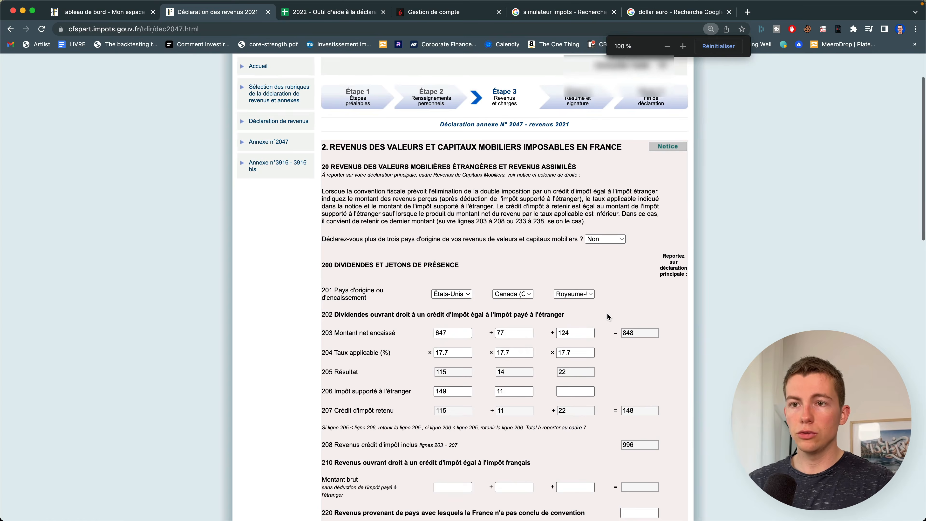
Review the États-Unis result on line 205 and the Impôt supporté à l'étranger line 206 in annexe n°2047.
{"action": "scroll", "coordinate": [534, 250], "scroll_direction": "down", "scroll_amount": 3}
{"action": "left_click_drag", "start_coordinate": [469, 287], "coordinate": [429, 290]}
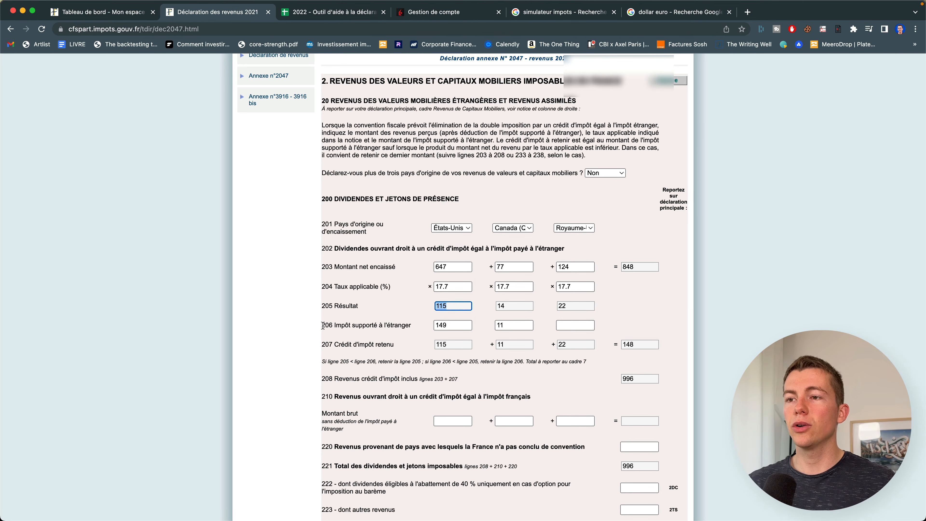
{"action": "left_click_drag", "start_coordinate": [323, 325], "coordinate": [418, 330]}
{"action": "left_click", "coordinate": [429, 327]}
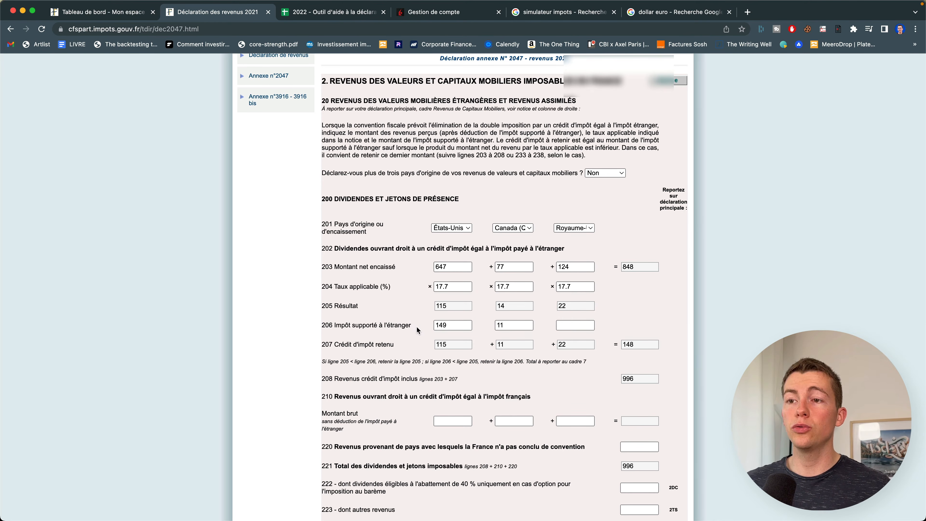
Check the withholding taxes by country in the Récapitulatif sheet and compare the Canada total with its line 206 amount in annexe n°2047.
{"action": "left_click", "coordinate": [302, 12]}
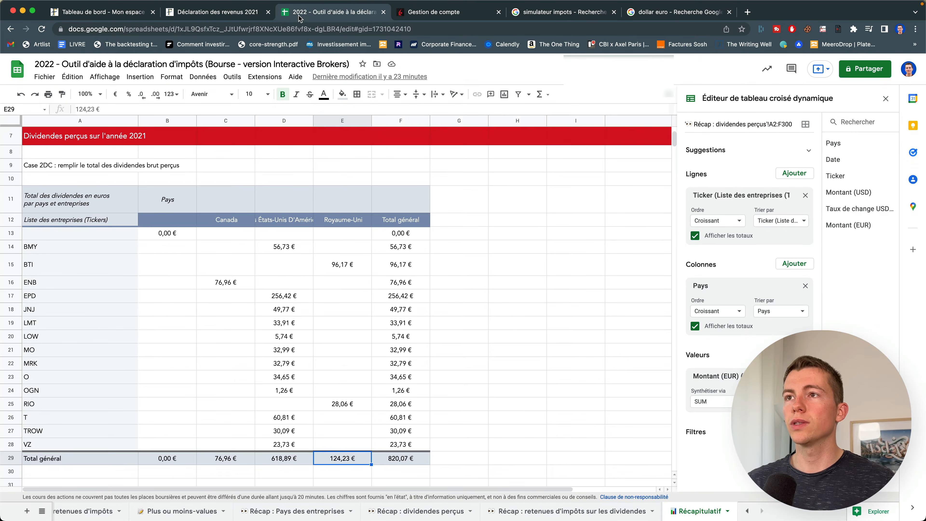
{"action": "scroll", "coordinate": [352, 257], "scroll_direction": "down", "scroll_amount": 5}
{"action": "scroll", "coordinate": [353, 260], "scroll_direction": "down", "scroll_amount": 8}
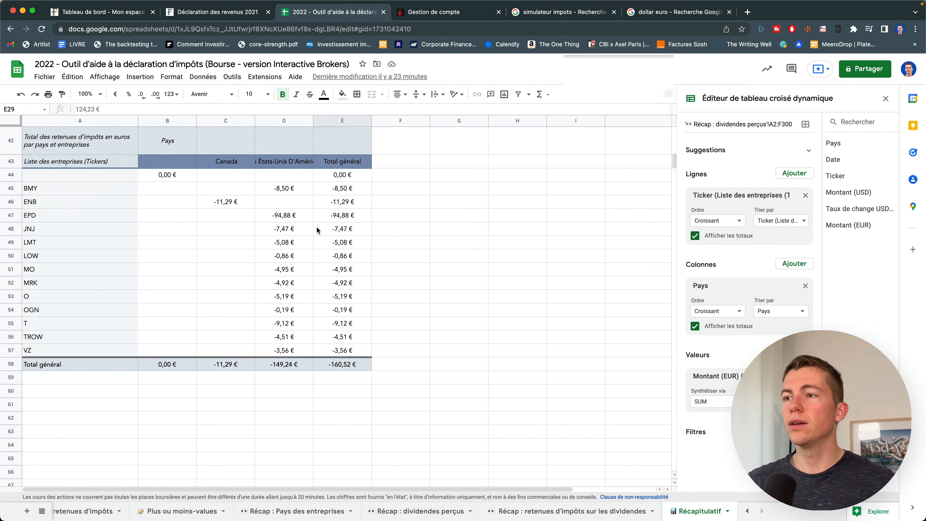
{"action": "left_click_drag", "start_coordinate": [110, 229], "coordinate": [359, 352]}
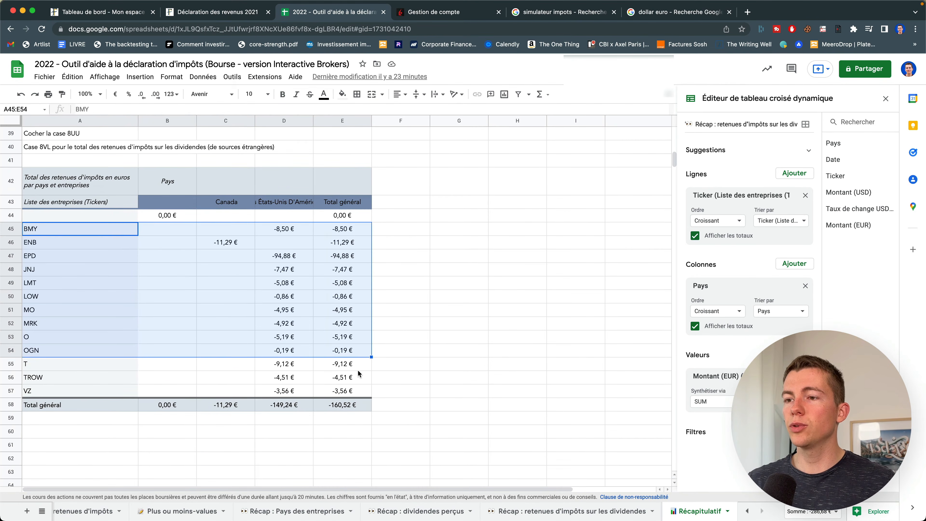
{"action": "left_click", "coordinate": [243, 405]}
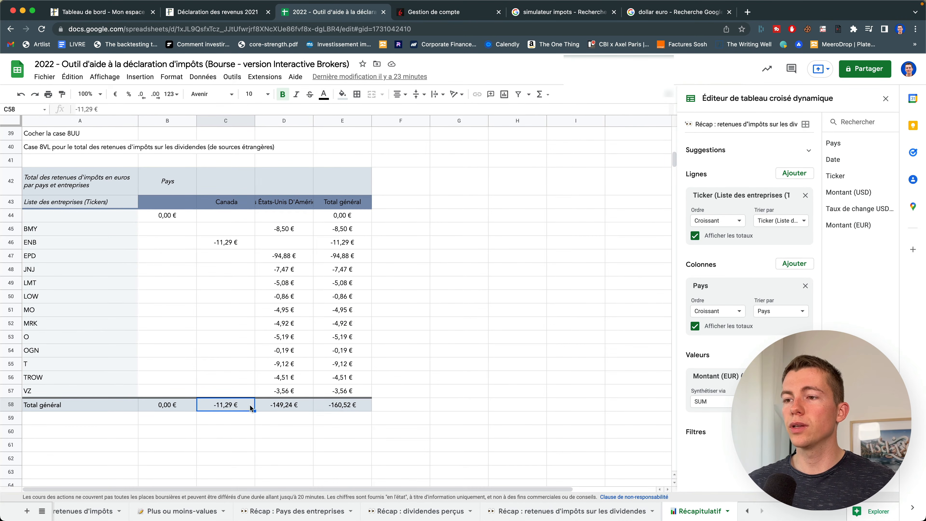
{"action": "left_click", "coordinate": [222, 10]}
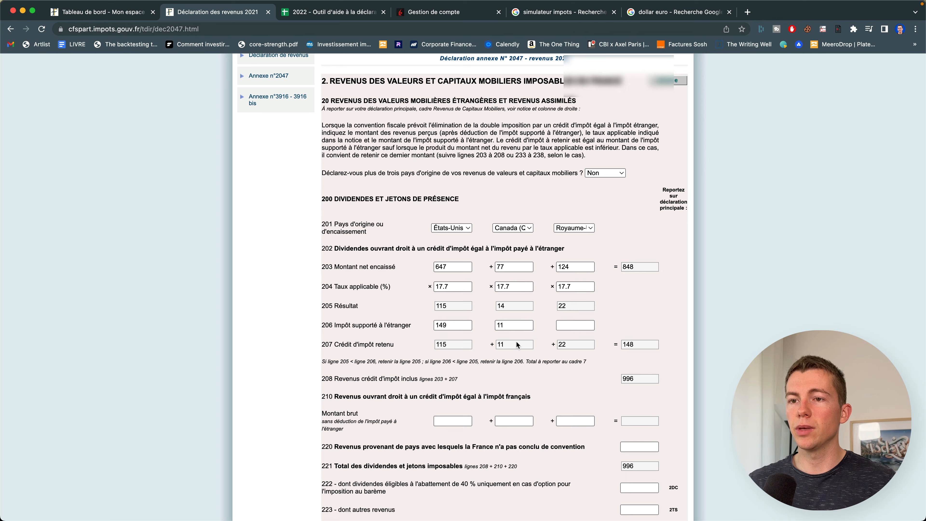
{"action": "double_click", "coordinate": [517, 323]}
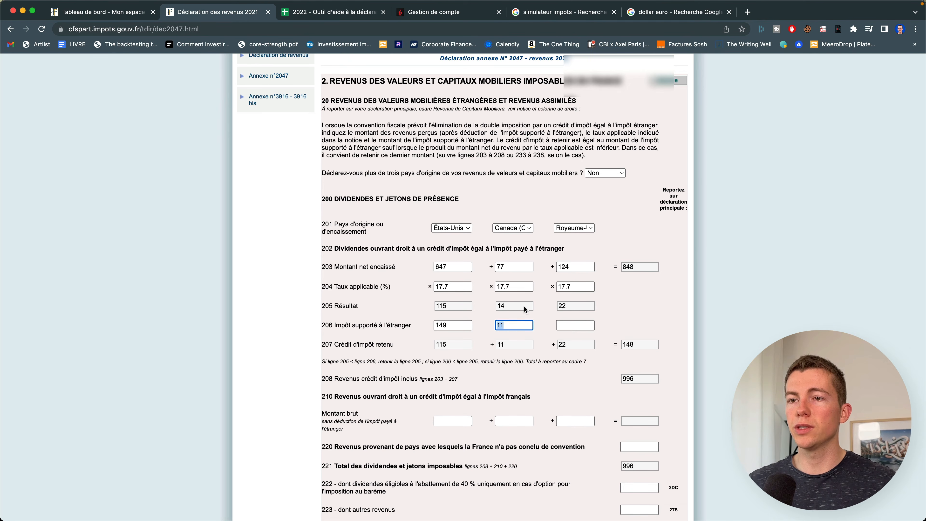
Compare the États-Unis withholding total in the Récapitulatif sheet with line 206 of annexe n°2047, and check the Royaume-Uni field on that line.
{"action": "left_click", "coordinate": [343, 12]}
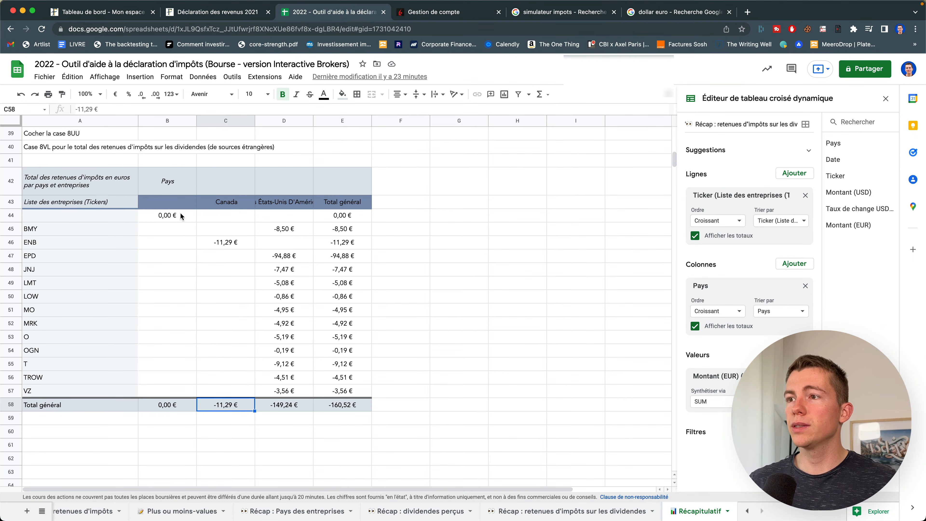
{"action": "left_click", "coordinate": [302, 406]}
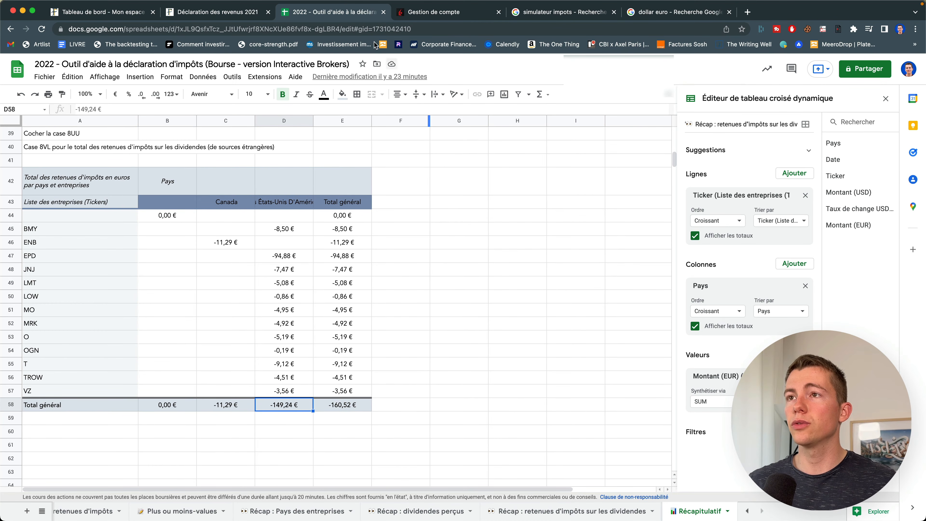
{"action": "left_click", "coordinate": [228, 16]}
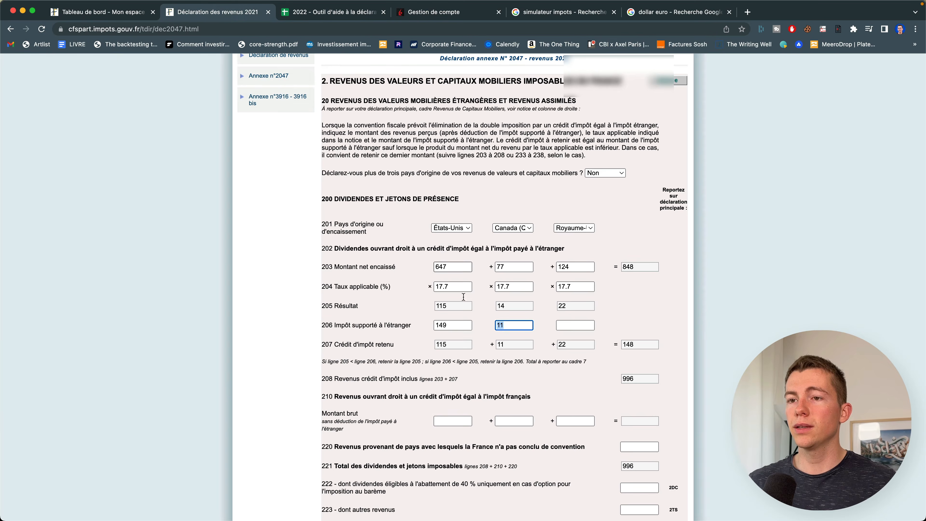
{"action": "double_click", "coordinate": [446, 326]}
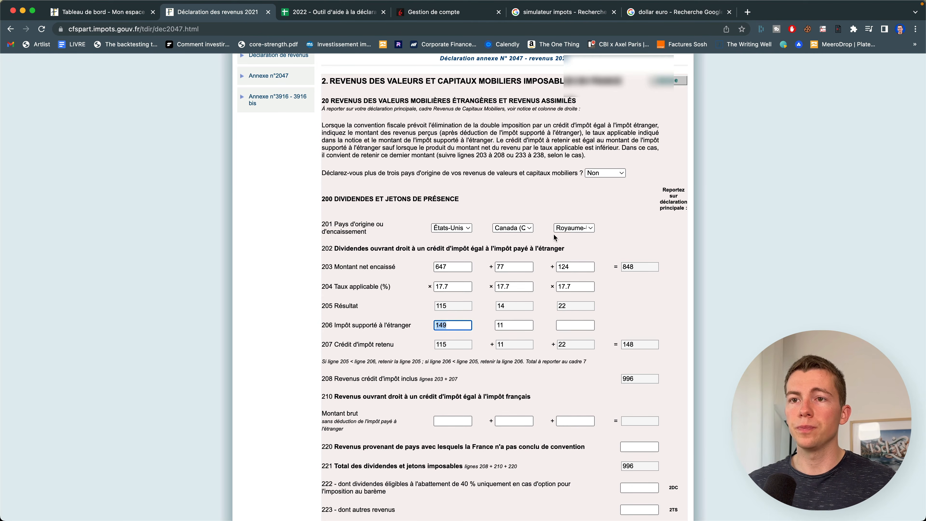
{"action": "left_click", "coordinate": [569, 324]}
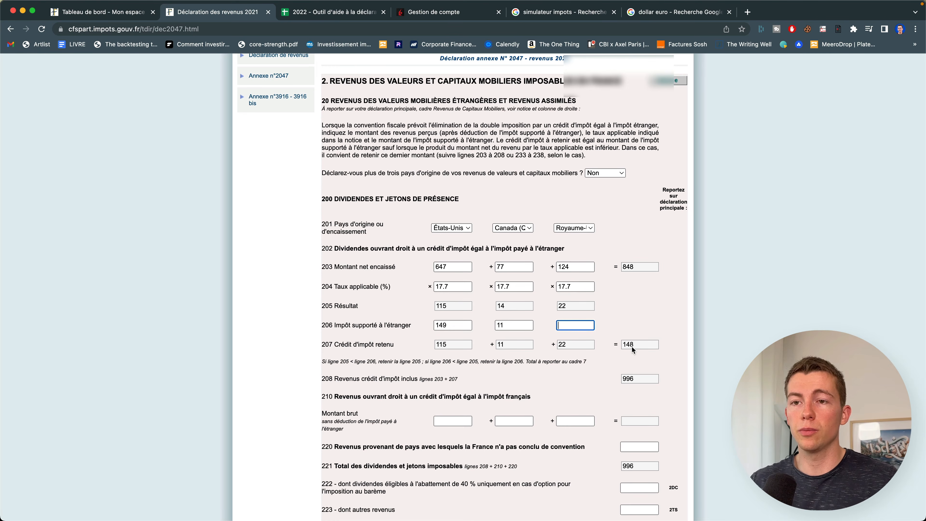
{"action": "left_click", "coordinate": [620, 312]}
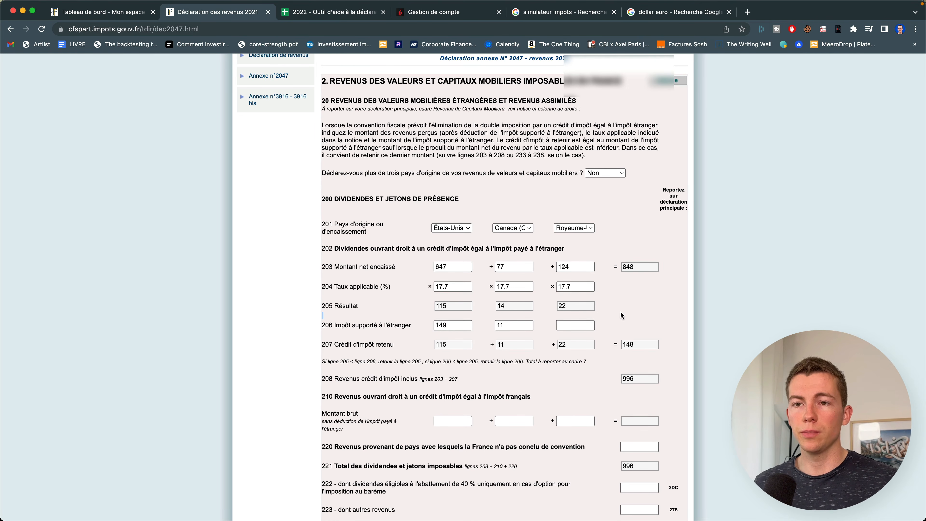
Compare line 276 Crédit d'impôt étranger in annexe n°2047 with the overall withholding tax total in the Récapitulatif sheet.
{"action": "scroll", "coordinate": [631, 307], "scroll_direction": "down", "scroll_amount": 3}
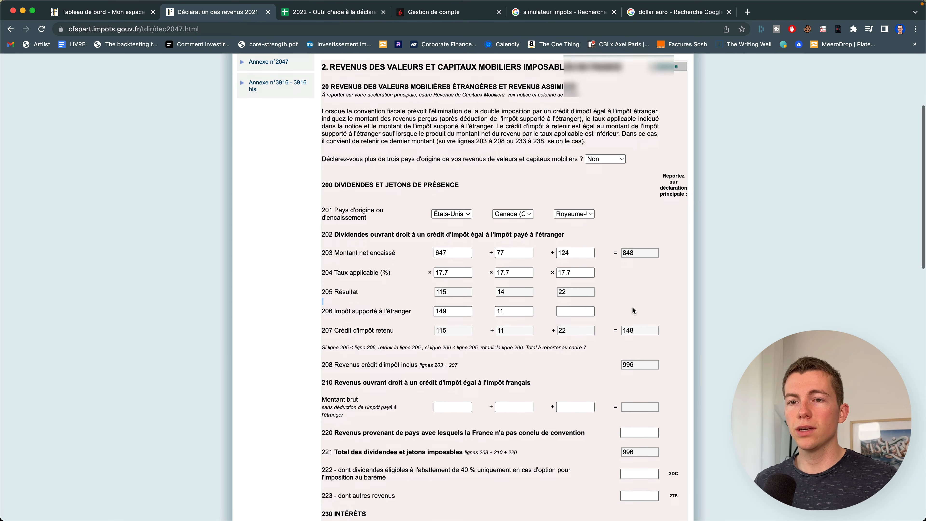
{"action": "scroll", "coordinate": [633, 317], "scroll_direction": "down", "scroll_amount": 15}
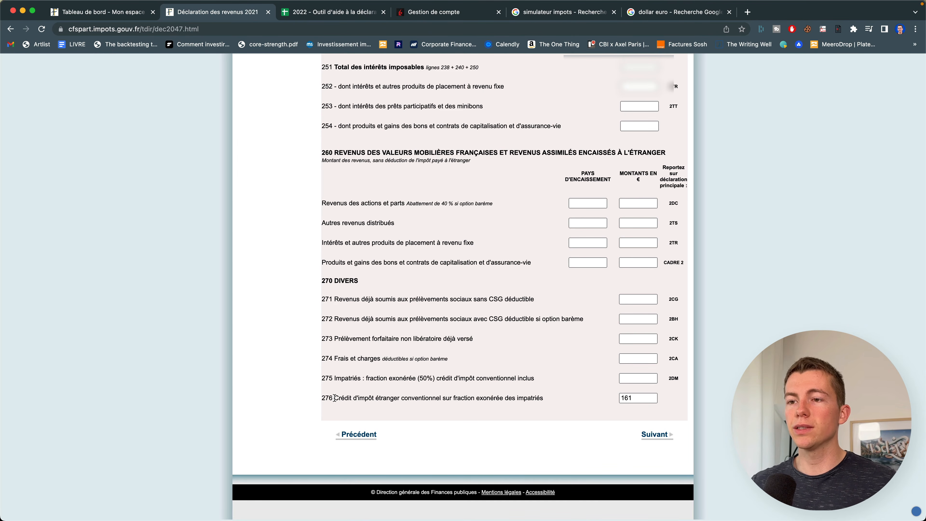
{"action": "left_click_drag", "start_coordinate": [337, 398], "coordinate": [534, 399]}
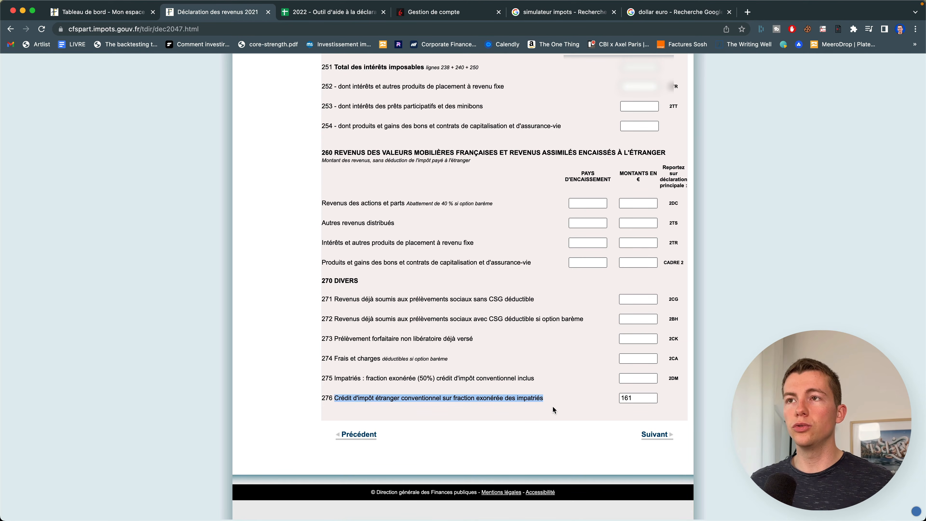
{"action": "left_click", "coordinate": [314, 16]}
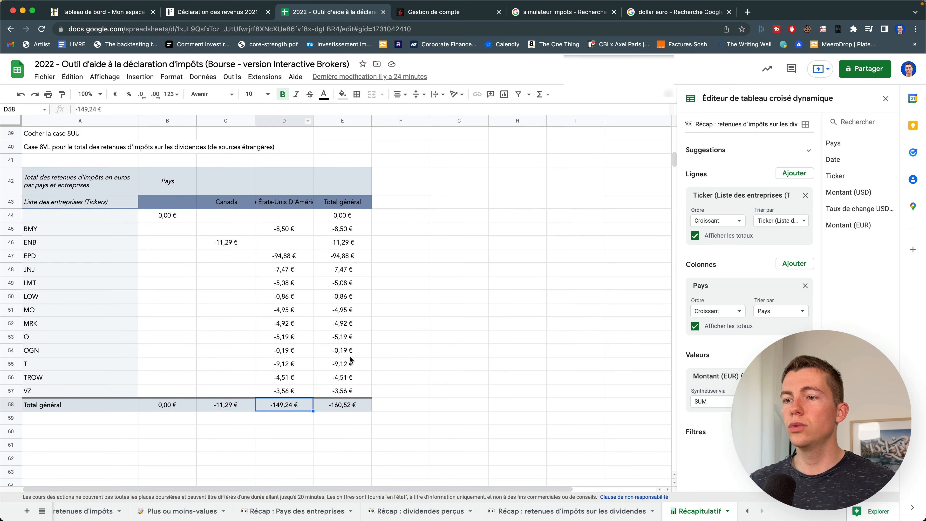
{"action": "left_click", "coordinate": [343, 405]}
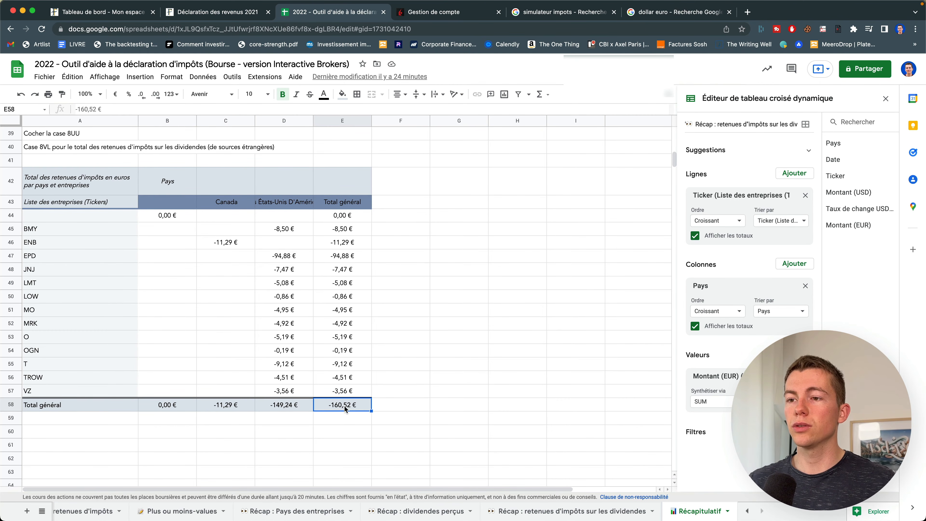
{"action": "left_click", "coordinate": [233, 14]}
{"action": "left_click_drag", "start_coordinate": [631, 394], "coordinate": [616, 405]}
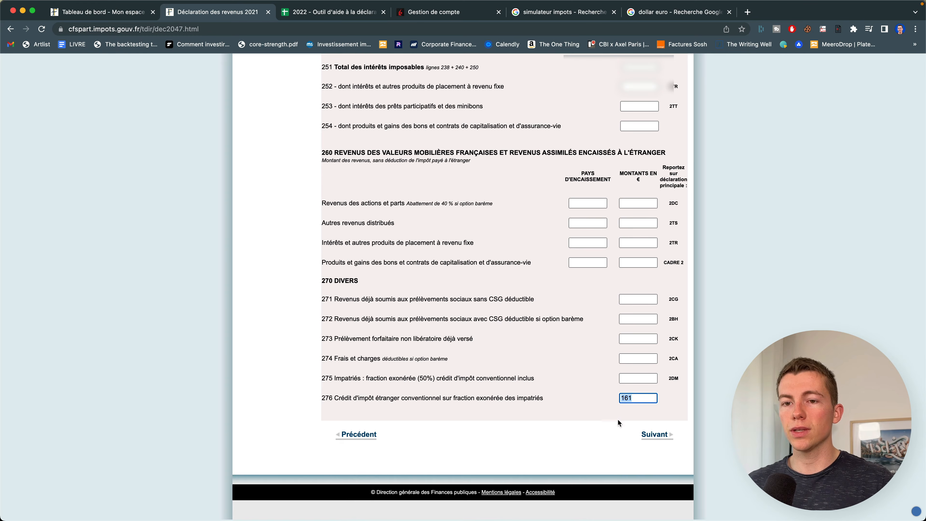
Advance to section 3 Plus-values imposables en France and review the countries and amount on the plus-values avant abattement line.
{"action": "left_click", "coordinate": [667, 435]}
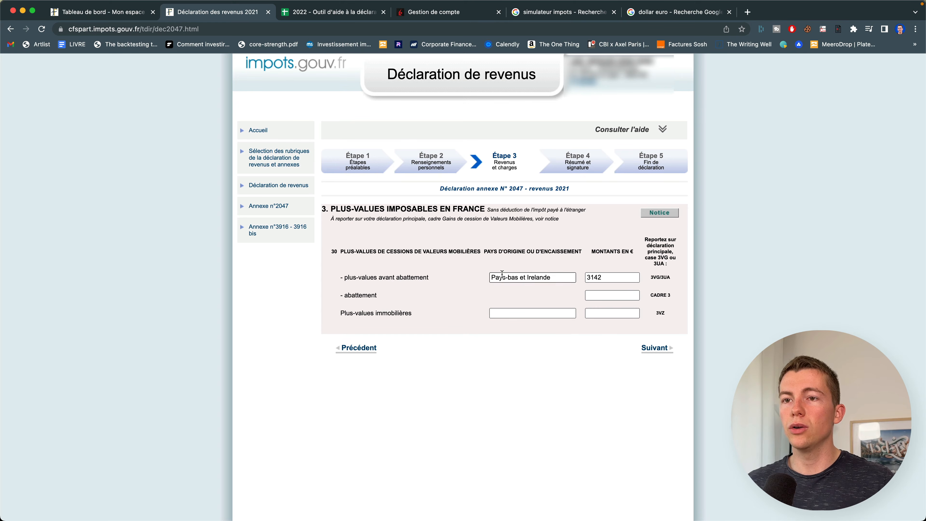
{"action": "double_click", "coordinate": [512, 281]}
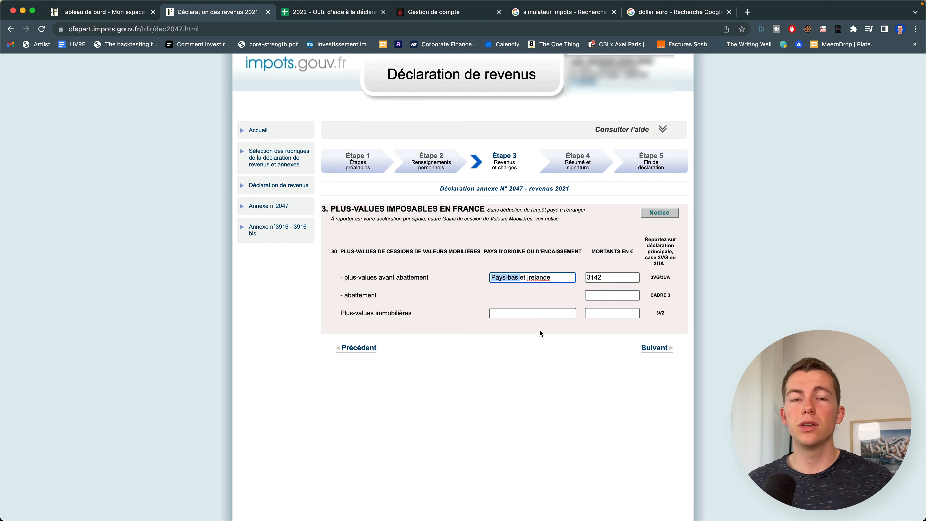
{"action": "double_click", "coordinate": [528, 278]}
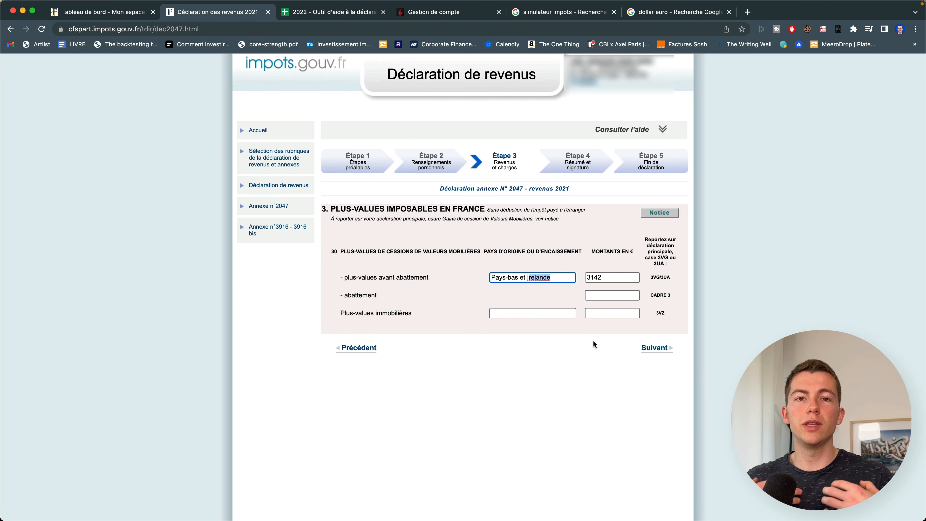
{"action": "left_click", "coordinate": [604, 285]}
{"action": "double_click", "coordinate": [587, 279]}
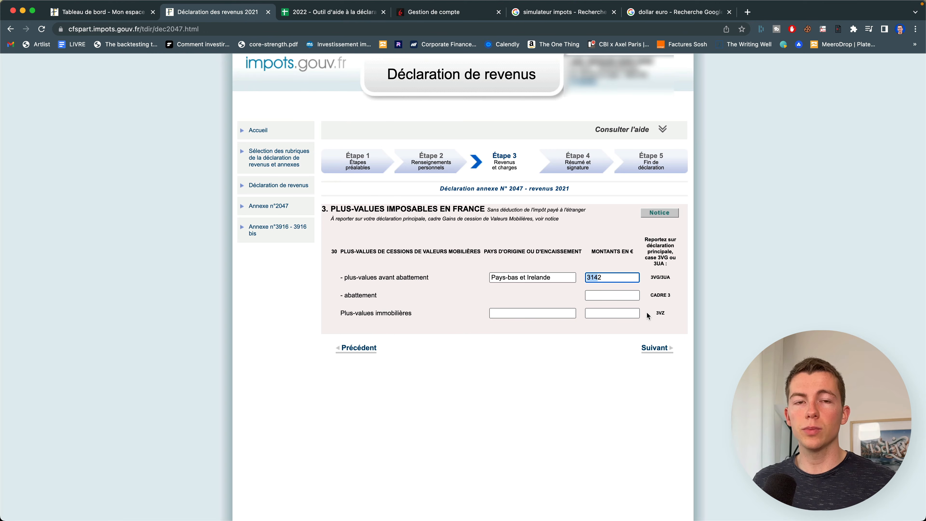
{"action": "left_click", "coordinate": [606, 279]}
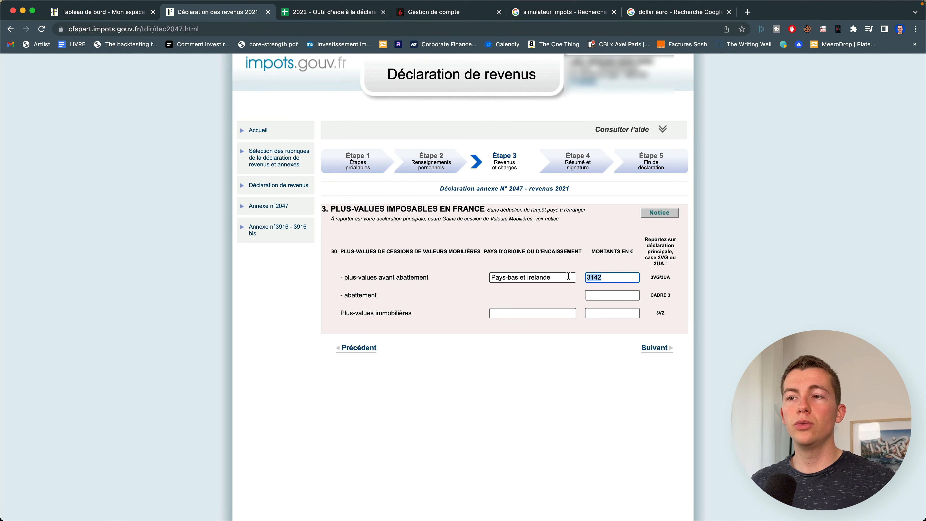
Finish annexe n°2047, acknowledge the reminder about amounts carried to the main declaration, and open annexe n°3916 - 3916 bis.
{"action": "left_click", "coordinate": [660, 349]}
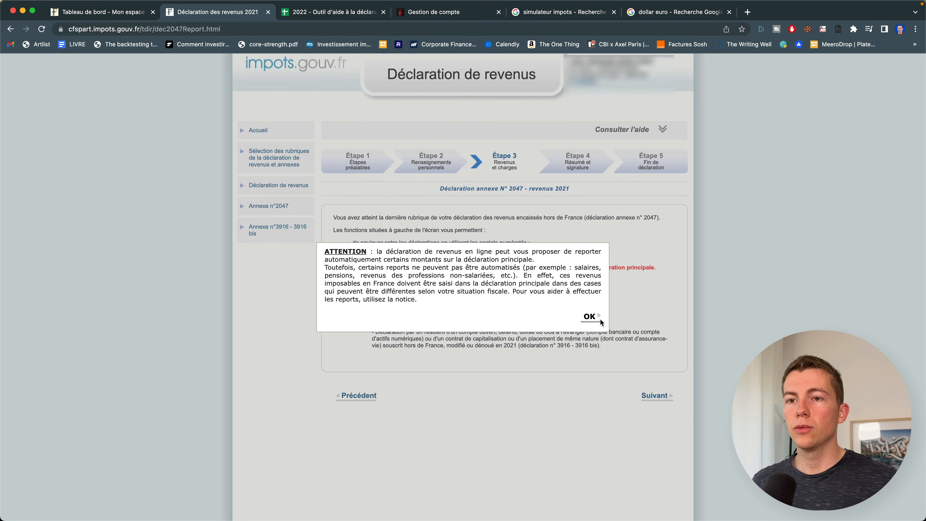
{"action": "left_click", "coordinate": [586, 315]}
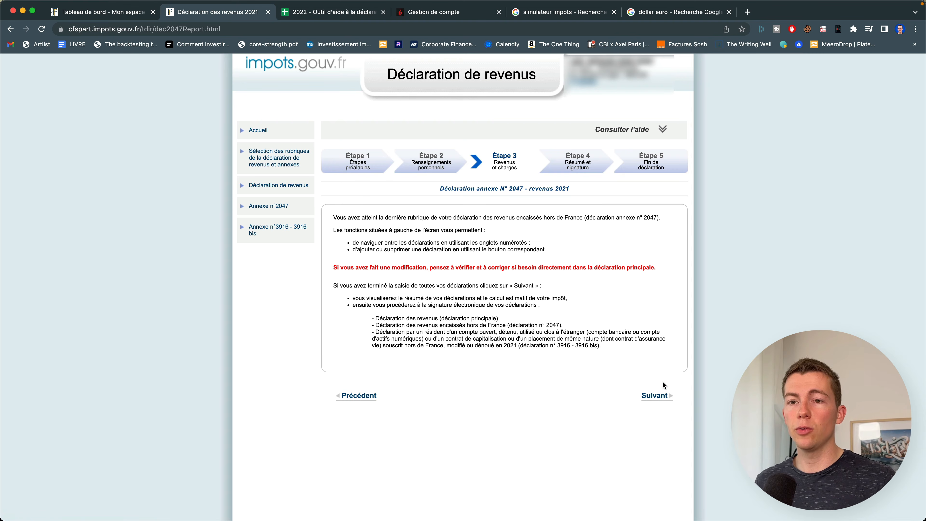
{"action": "left_click", "coordinate": [656, 396]}
{"action": "left_click", "coordinate": [585, 317]}
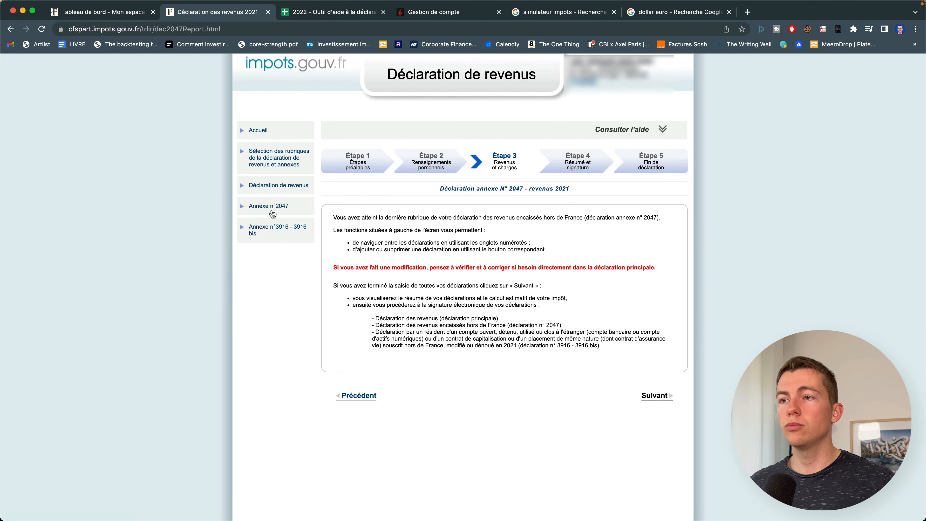
{"action": "left_click", "coordinate": [273, 231]}
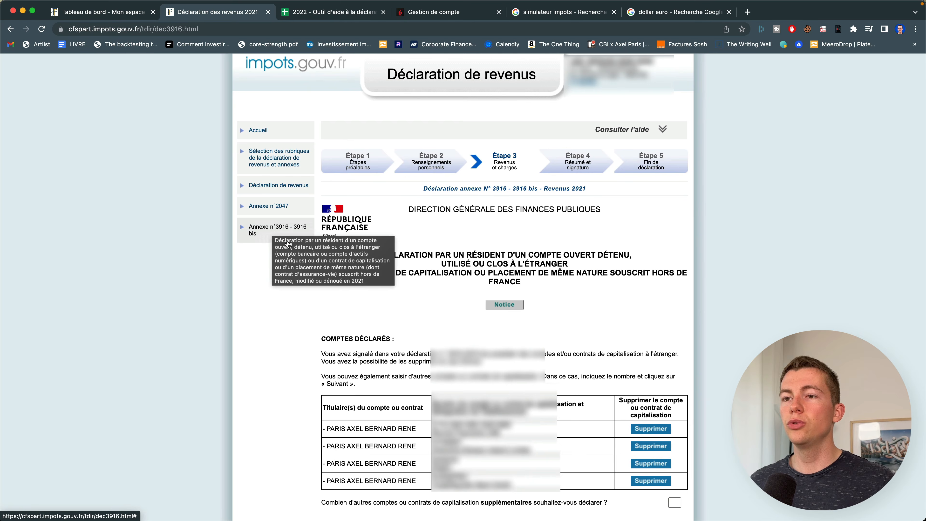
Review the table of declared foreign accounts in annexe n°3916 and the question about declaring additional accounts.
{"action": "scroll", "coordinate": [721, 360], "scroll_direction": "down", "scroll_amount": 2}
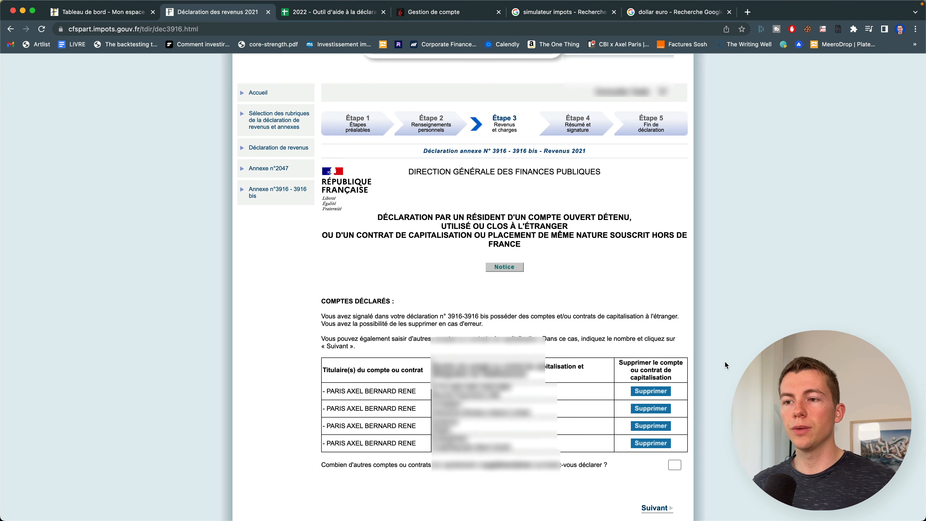
{"action": "scroll", "coordinate": [570, 361], "scroll_direction": "down", "scroll_amount": 3}
{"action": "left_click_drag", "start_coordinate": [331, 337], "coordinate": [580, 402]}
{"action": "left_click", "coordinate": [580, 402]}
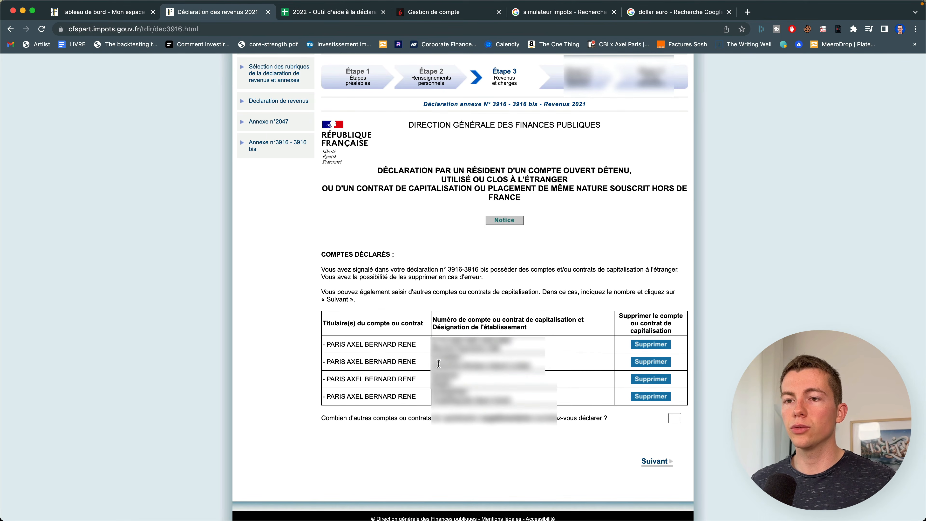
{"action": "left_click_drag", "start_coordinate": [439, 365], "coordinate": [544, 367]}
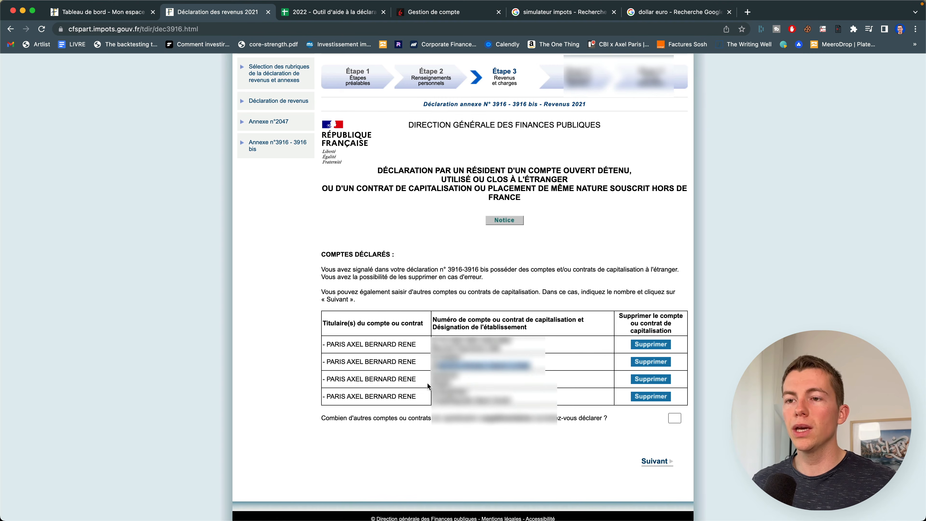
{"action": "left_click_drag", "start_coordinate": [435, 382], "coordinate": [548, 407]}
{"action": "left_click", "coordinate": [548, 407]}
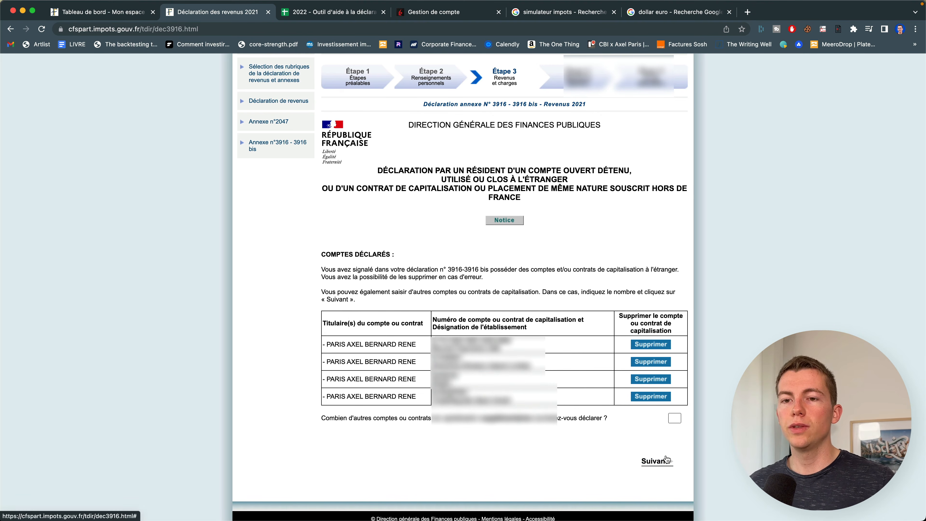
{"action": "left_click_drag", "start_coordinate": [328, 419], "coordinate": [473, 428]}
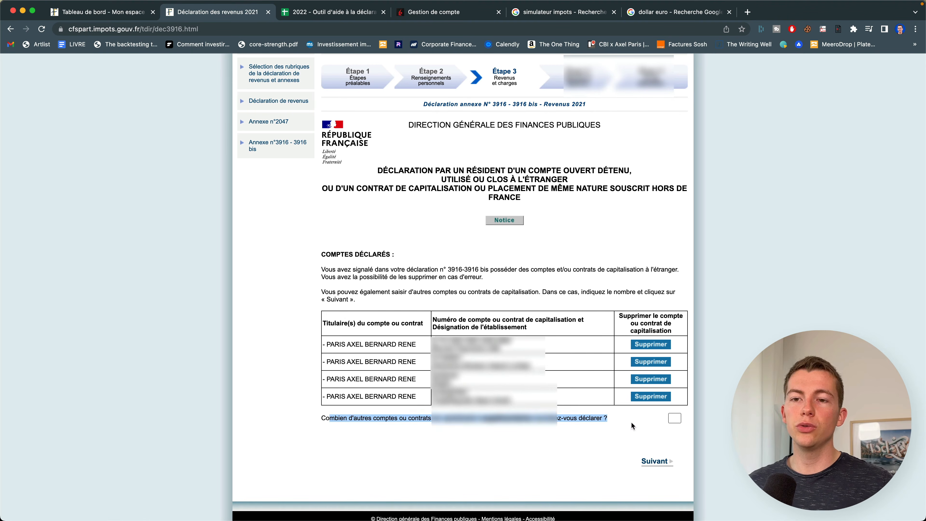
{"action": "left_click", "coordinate": [675, 419]}
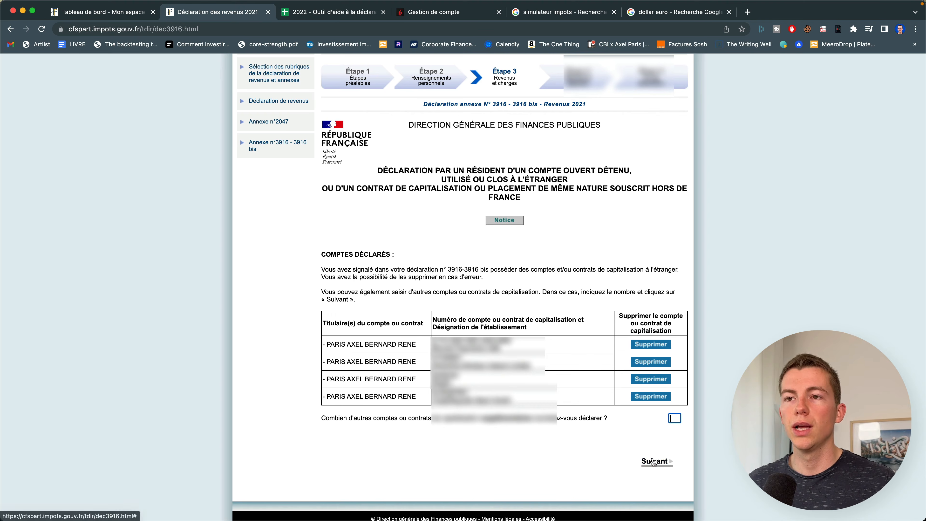
Proceed through foreign account n° 1, keeping its holder, Compte bancaire type and account details, to reach account n° 2.
{"action": "left_click", "coordinate": [655, 461]}
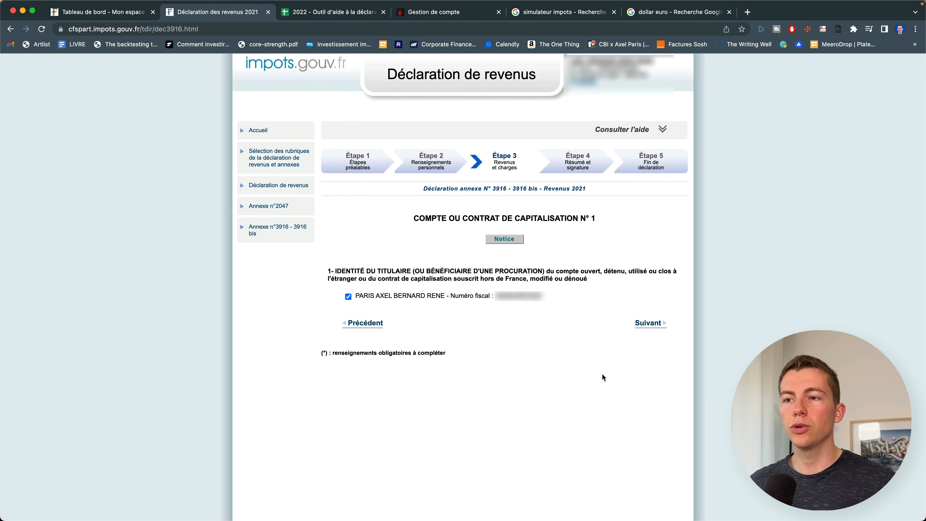
{"action": "left_click", "coordinate": [648, 322]}
{"action": "scroll", "coordinate": [643, 395], "scroll_direction": "down", "scroll_amount": 2}
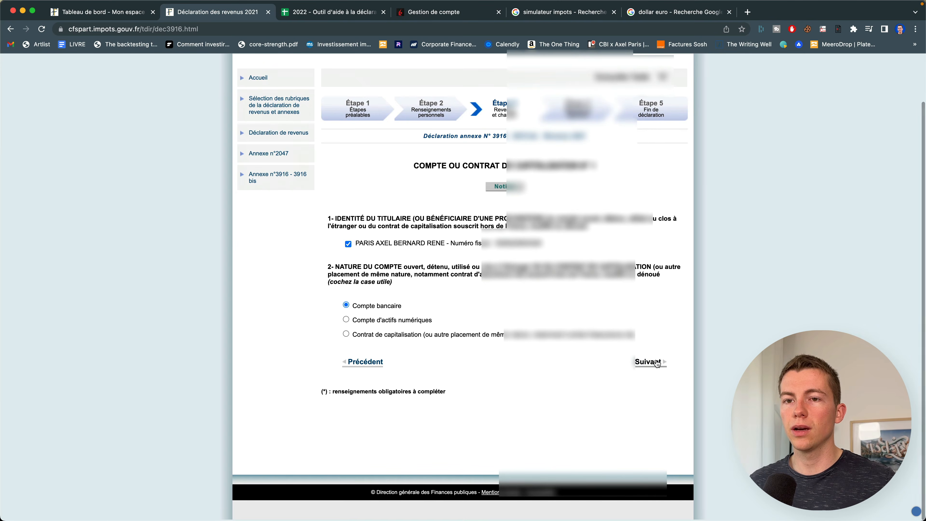
{"action": "left_click", "coordinate": [648, 362]}
{"action": "scroll", "coordinate": [636, 405], "scroll_direction": "down", "scroll_amount": 7}
{"action": "left_click", "coordinate": [641, 424]}
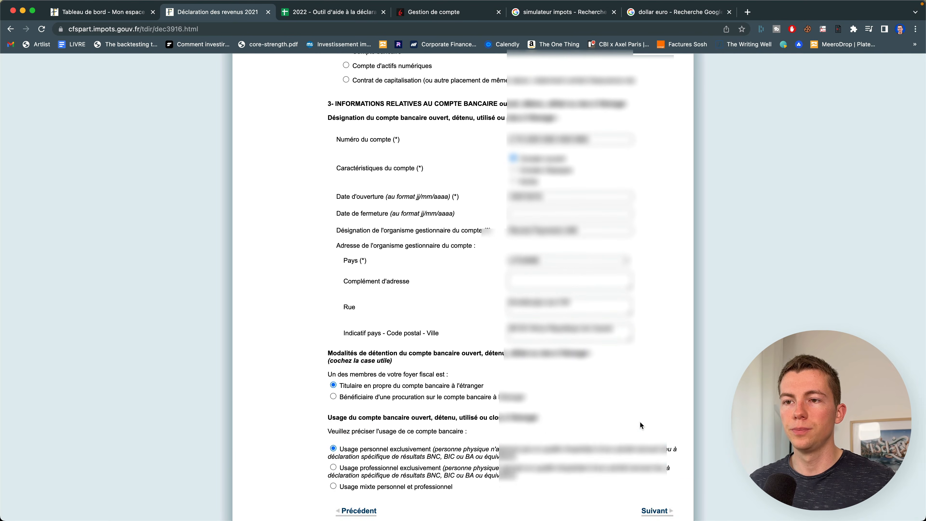
{"action": "scroll", "coordinate": [640, 421], "scroll_direction": "down", "scroll_amount": 2}
{"action": "left_click", "coordinate": [641, 425]}
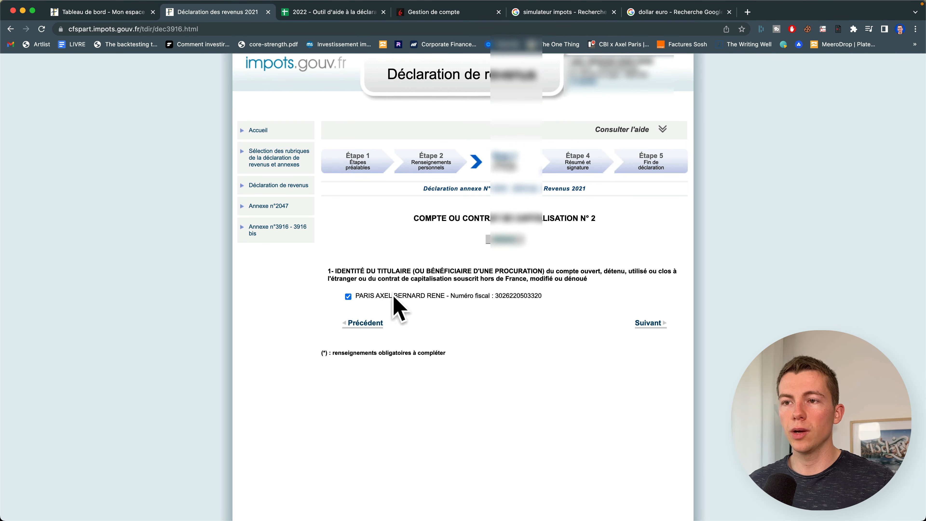
Proceed past the holder and Compte d'actifs numériques type of account n° 2 to its Interactive Brokers Ireland Limited account details.
{"action": "left_click", "coordinate": [649, 322]}
{"action": "scroll", "coordinate": [620, 315], "scroll_direction": "down", "scroll_amount": 2}
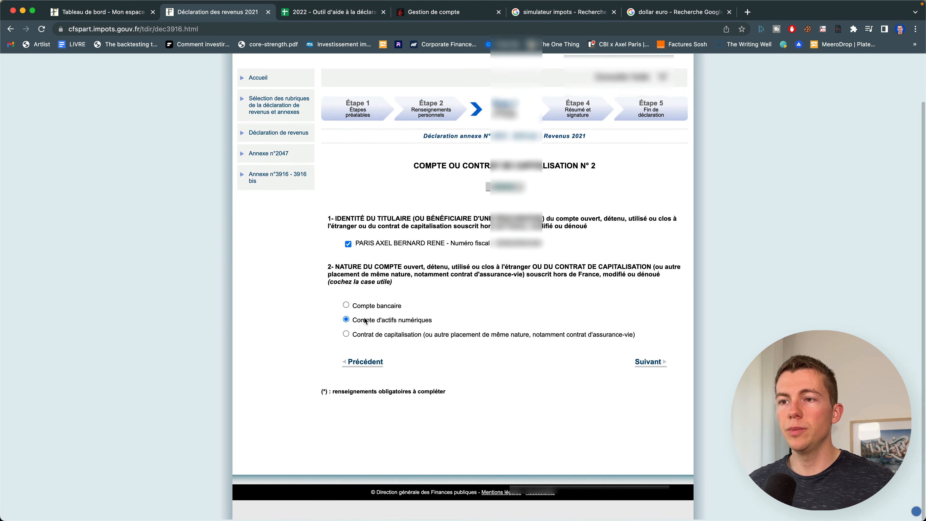
{"action": "left_click", "coordinate": [648, 362]}
{"action": "scroll", "coordinate": [604, 345], "scroll_direction": "down", "scroll_amount": 8}
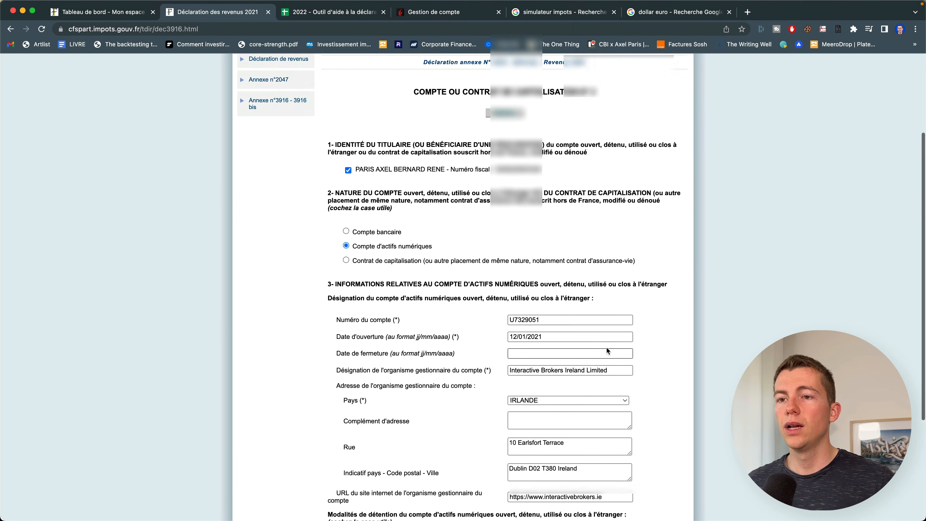
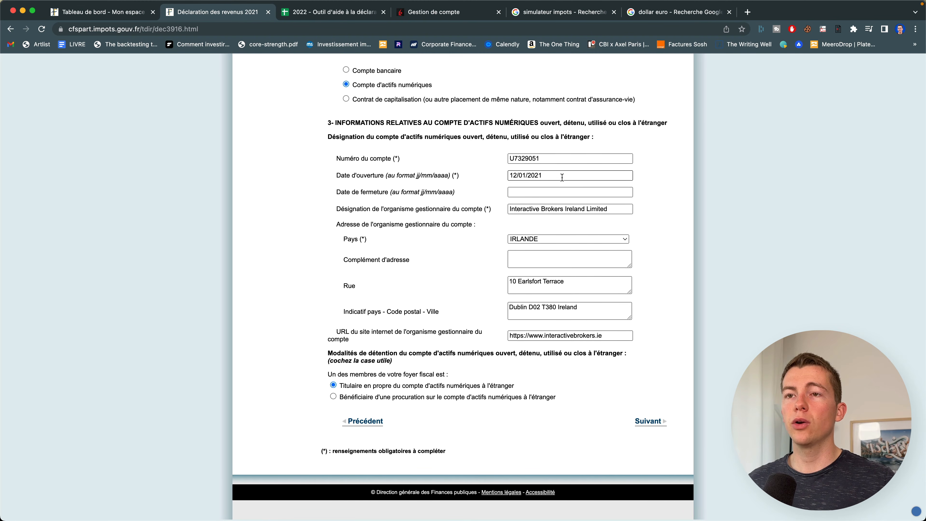
Switch to the Interactive Brokers account management site and check the broker's name and address in the activity statement header.
{"action": "left_click", "coordinate": [438, 13]}
{"action": "scroll", "coordinate": [397, 285], "scroll_direction": "up", "scroll_amount": 5}
{"action": "scroll", "coordinate": [397, 285], "scroll_direction": "up", "scroll_amount": 15}
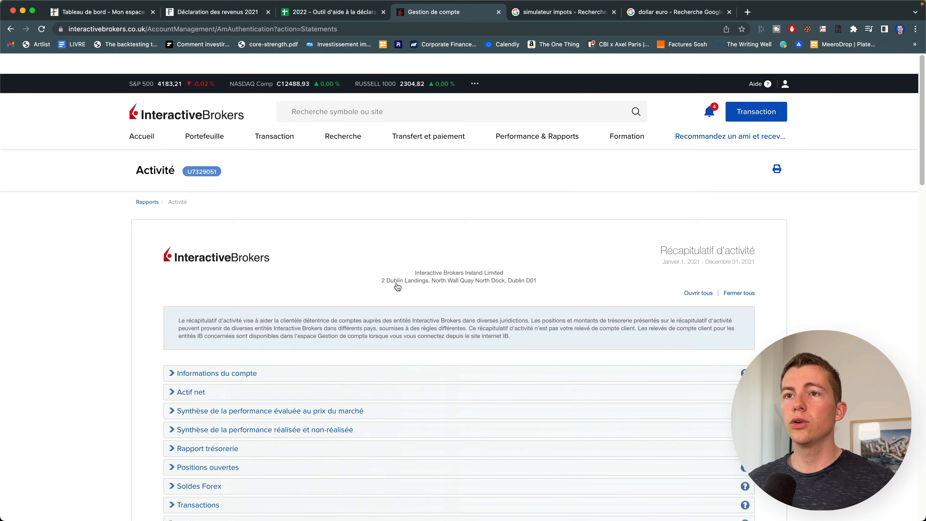
Open the run settings of the default Activité statement from the Interactive Brokers Relevés page.
{"action": "mouse_move", "coordinate": [562, 120]}
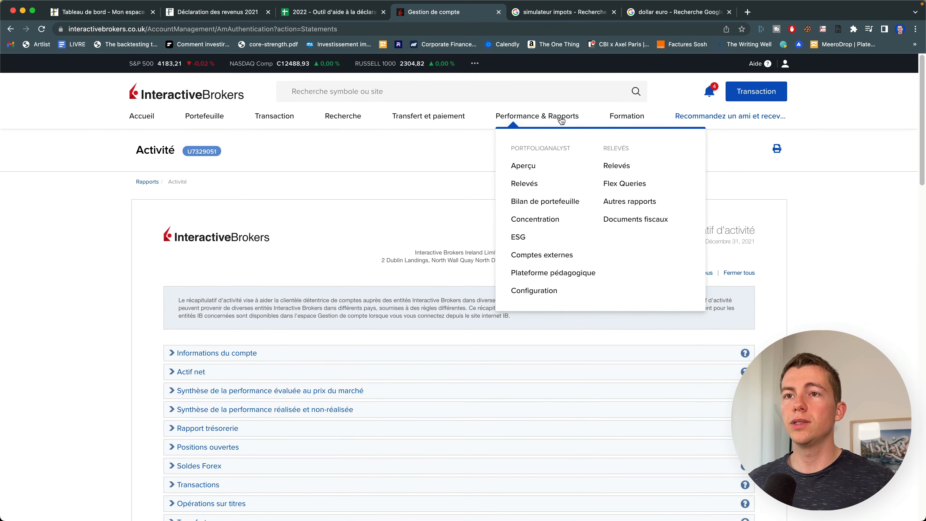
{"action": "left_click", "coordinate": [619, 167]}
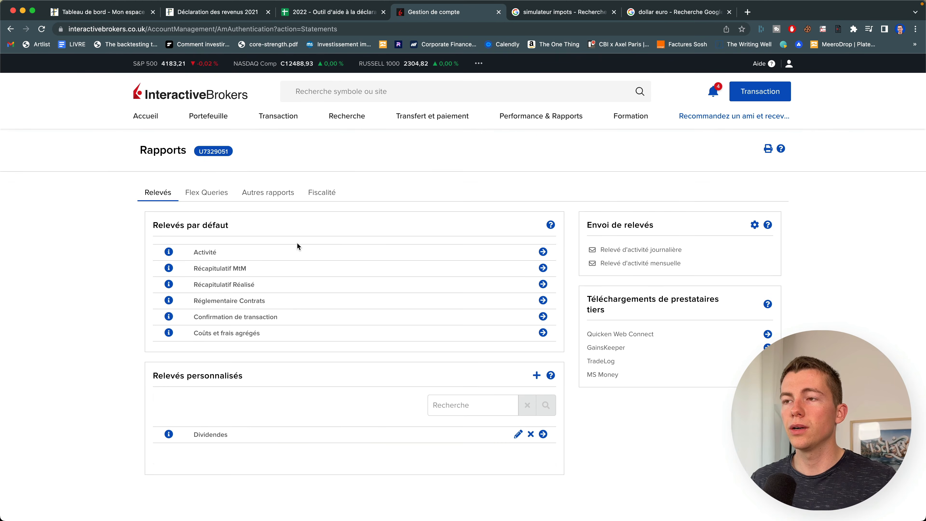
{"action": "left_click", "coordinate": [543, 253]}
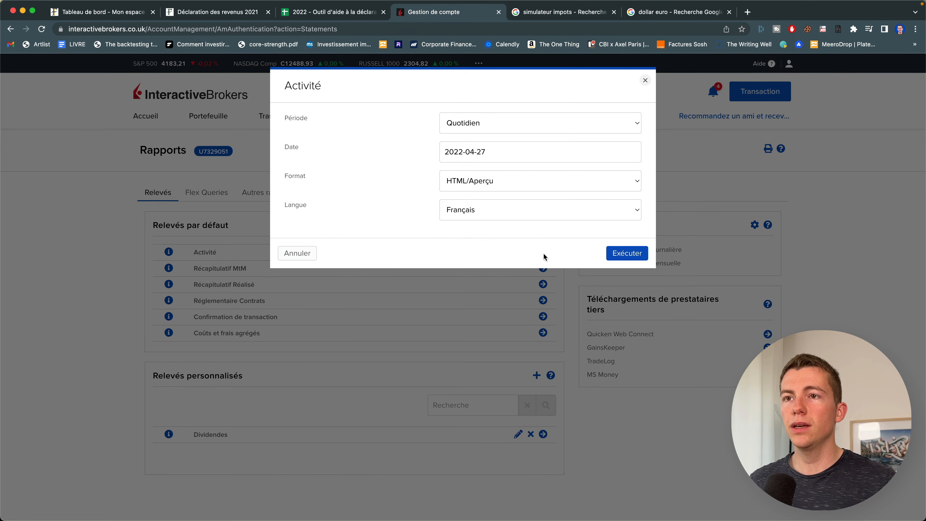
Set the Activité statement's date to 2021-04-27 by browsing back through the calendar months.
{"action": "left_click", "coordinate": [482, 147]}
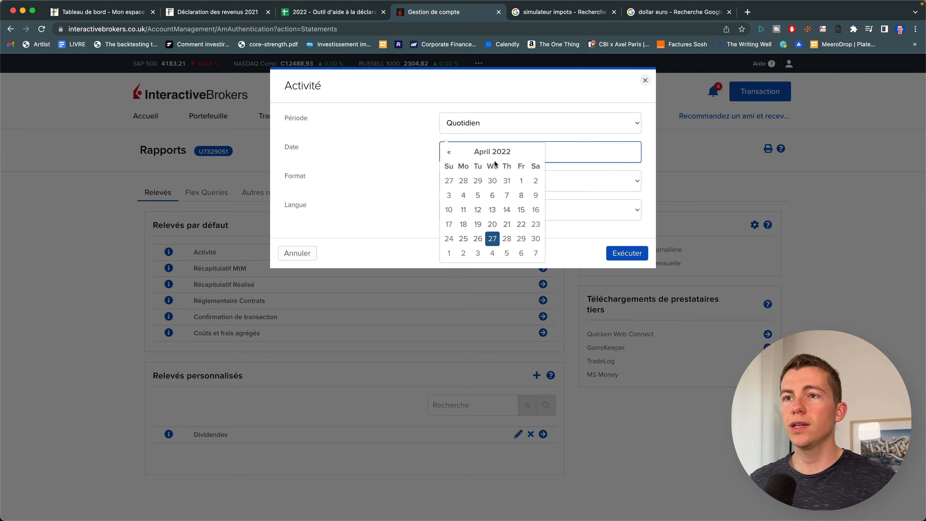
{"action": "left_click", "coordinate": [449, 153]}
{"action": "left_click", "coordinate": [449, 152]}
{"action": "left_click", "coordinate": [450, 153]}
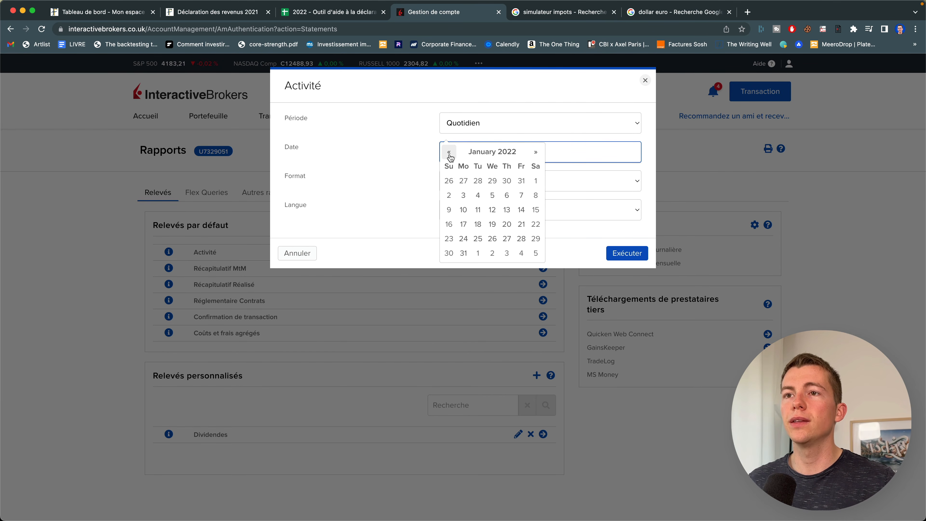
{"action": "left_click", "coordinate": [449, 157]}
{"action": "left_click", "coordinate": [449, 157]}
{"action": "left_click", "coordinate": [449, 157]}
{"action": "left_click", "coordinate": [449, 157]}
{"action": "left_click", "coordinate": [449, 156]}
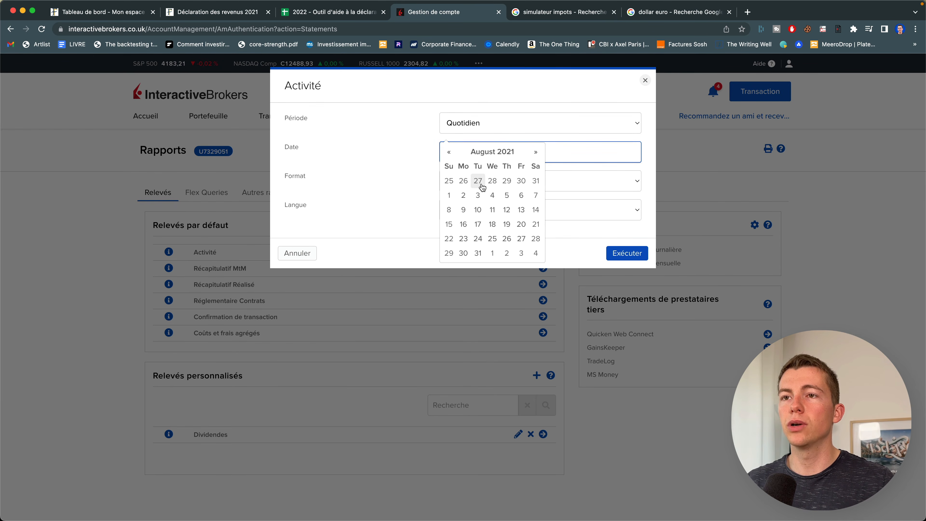
{"action": "left_click", "coordinate": [448, 156]}
{"action": "left_click", "coordinate": [449, 157]}
{"action": "left_click", "coordinate": [449, 156]}
{"action": "left_click", "coordinate": [478, 180]}
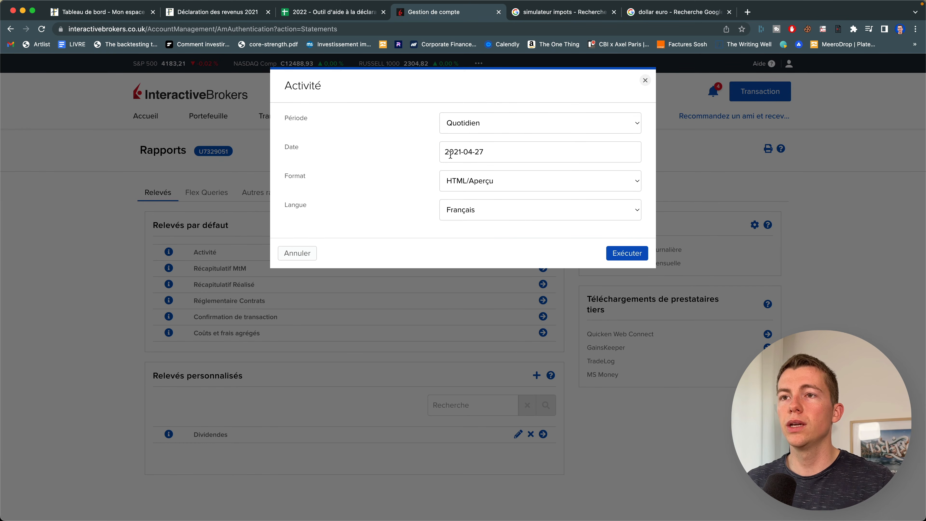
Set the statement date to 2021-01-12 and reopen the calendar to check the first available day as the account's opening date.
{"action": "left_click", "coordinate": [463, 153]}
{"action": "left_click", "coordinate": [449, 152]}
{"action": "left_click", "coordinate": [449, 151]}
{"action": "left_click", "coordinate": [449, 151]}
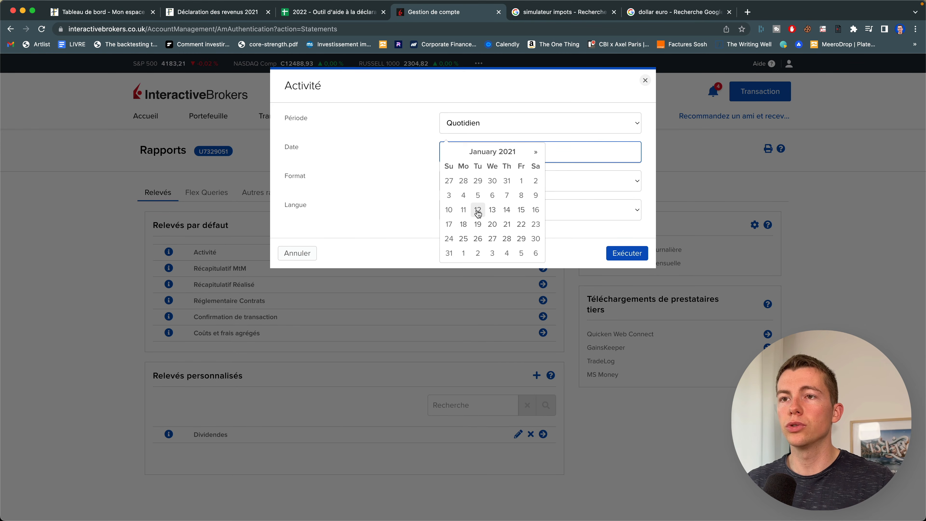
{"action": "left_click", "coordinate": [478, 211]}
{"action": "left_click", "coordinate": [446, 151]}
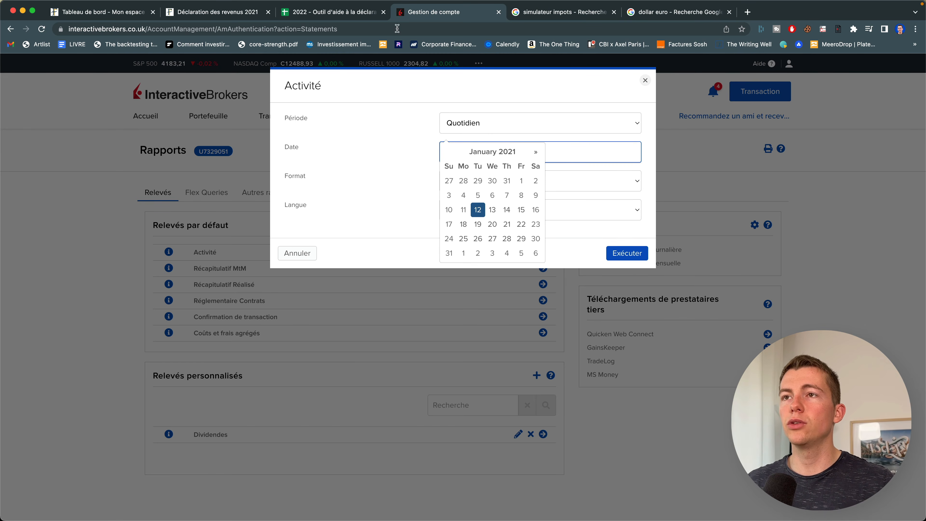
Return to the income declaration and check account n° 2's opening date, managing organisation, country, address and website URL.
{"action": "left_click", "coordinate": [359, 15]}
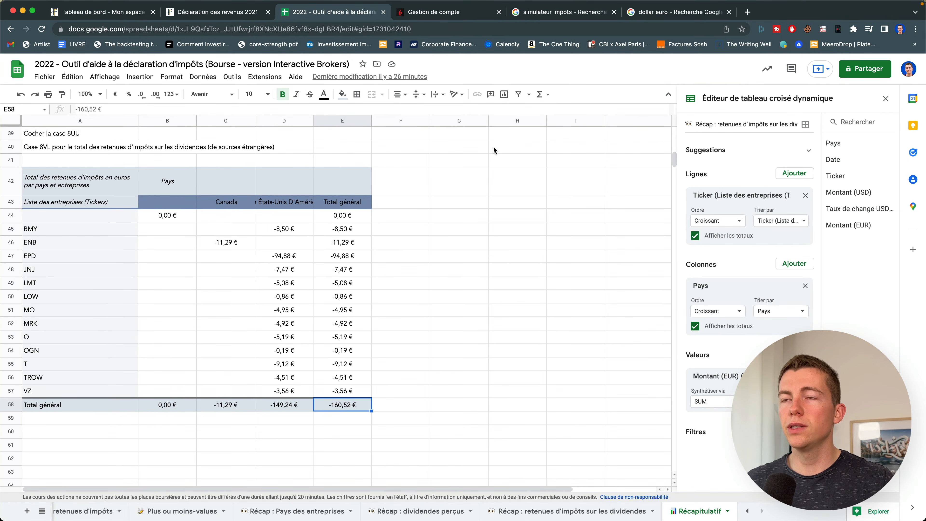
{"action": "left_click", "coordinate": [200, 17]}
{"action": "left_click_drag", "start_coordinate": [509, 175], "coordinate": [552, 175]}
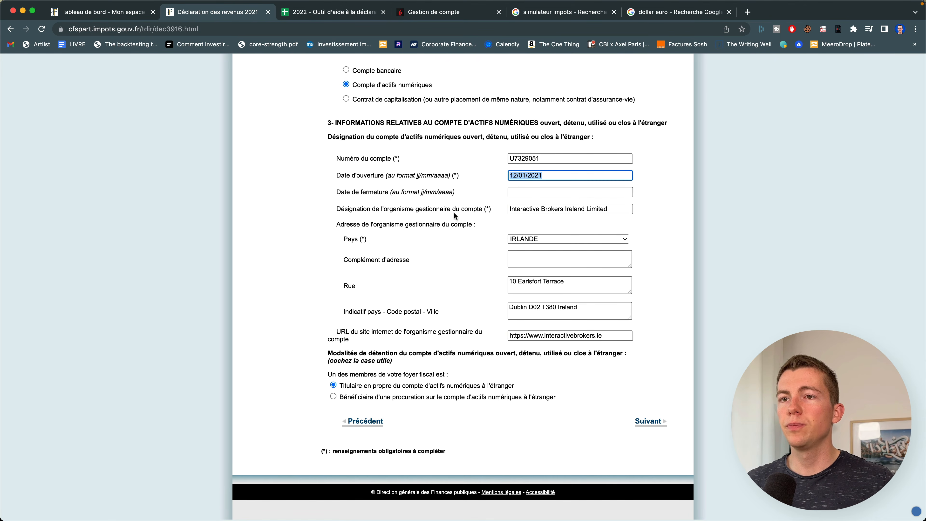
{"action": "left_click_drag", "start_coordinate": [510, 209], "coordinate": [615, 211]}
{"action": "left_click", "coordinate": [641, 239]}
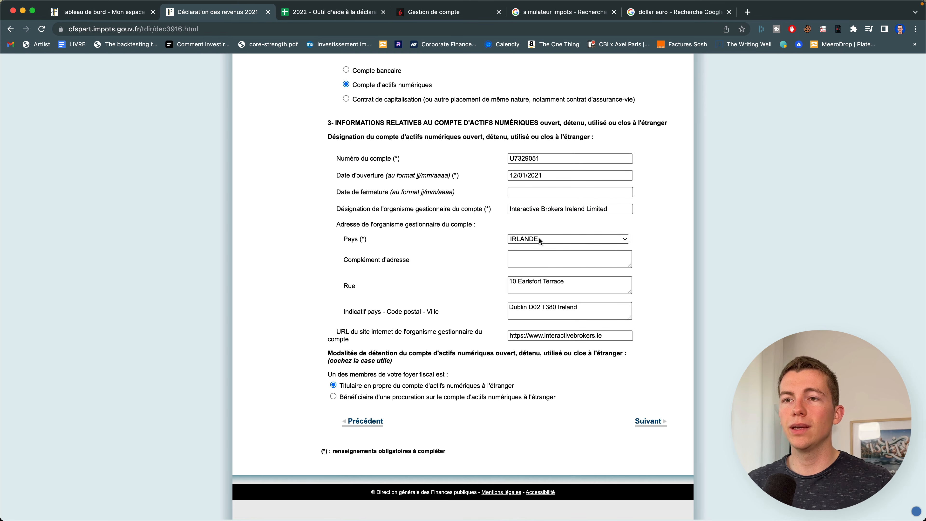
{"action": "left_click", "coordinate": [524, 284]}
{"action": "left_click", "coordinate": [678, 320]}
{"action": "left_click_drag", "start_coordinate": [511, 336], "coordinate": [623, 338]}
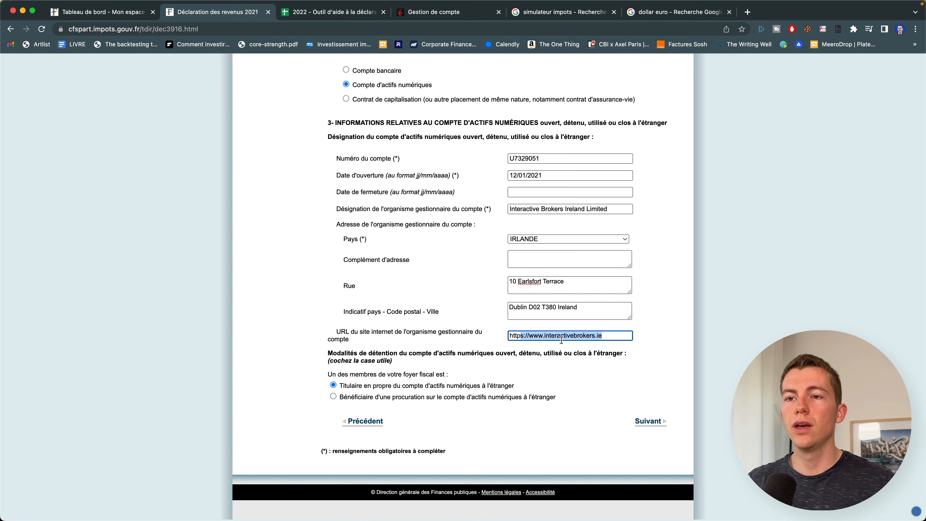
{"action": "left_click", "coordinate": [655, 337]}
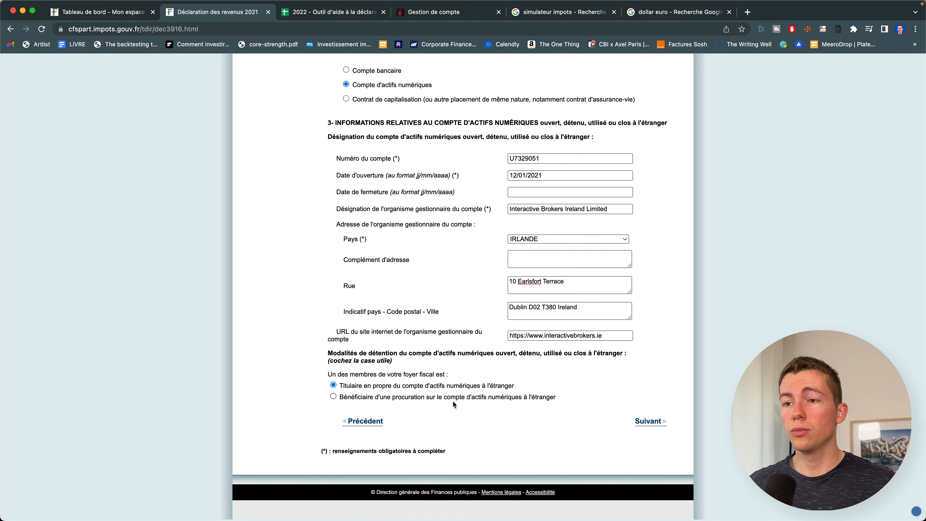
Proceed past account n° 2, keeping the Titulaire en propre ownership and Usage personnel exclusivement, to reach account n° 3.
{"action": "left_click", "coordinate": [647, 424]}
{"action": "scroll", "coordinate": [647, 423], "scroll_direction": "down", "scroll_amount": 3}
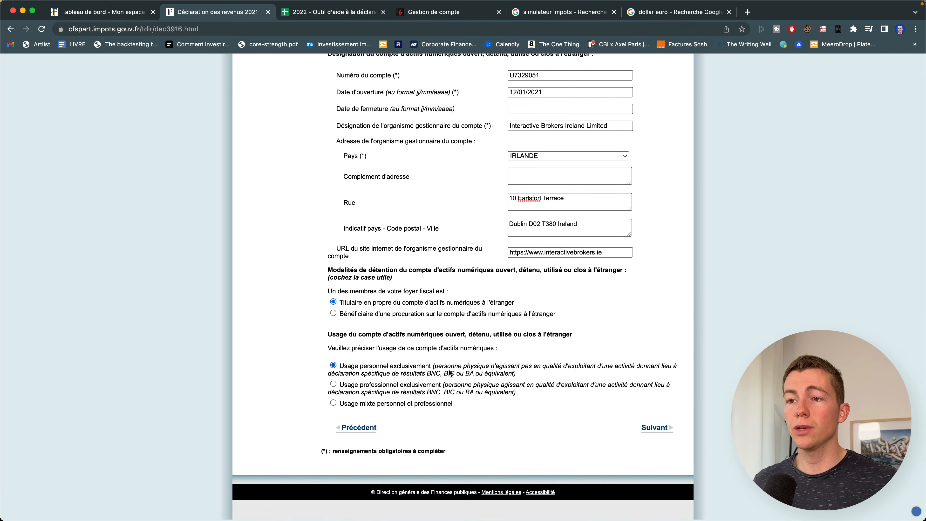
{"action": "left_click", "coordinate": [659, 427]}
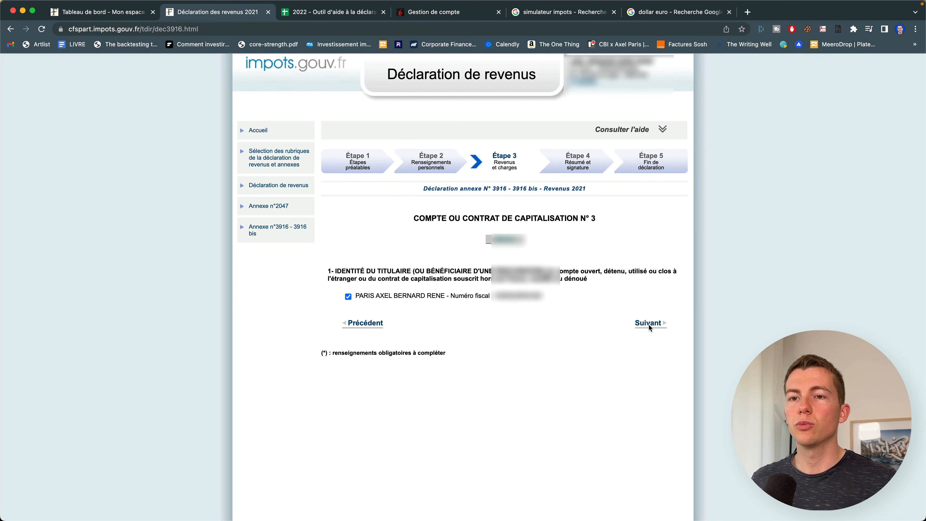
Proceed through account n° 3, keeping its holder and Compte d'actifs numériques type, to the closing page of annexe n°3916.
{"action": "scroll", "coordinate": [643, 423], "scroll_direction": "down", "scroll_amount": 5}
{"action": "left_click", "coordinate": [643, 423]}
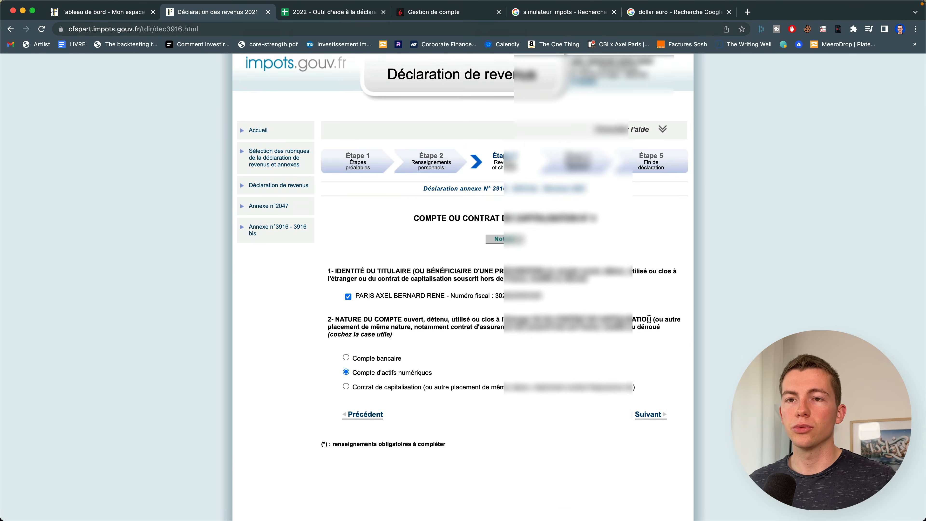
{"action": "scroll", "coordinate": [645, 362], "scroll_direction": "down", "scroll_amount": 10}
{"action": "left_click", "coordinate": [647, 426]}
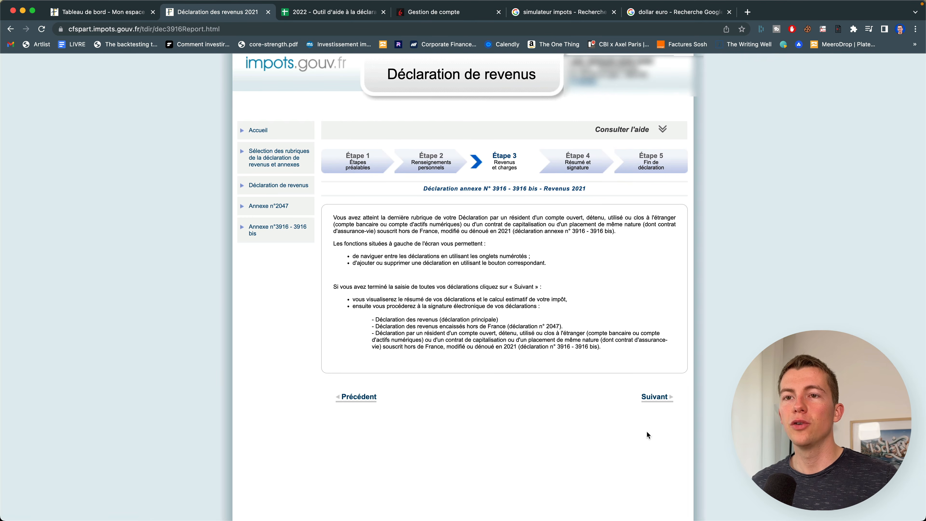
Continue to the Résumé et signature stage and review the summary of all declared boxes.
{"action": "left_click", "coordinate": [657, 400]}
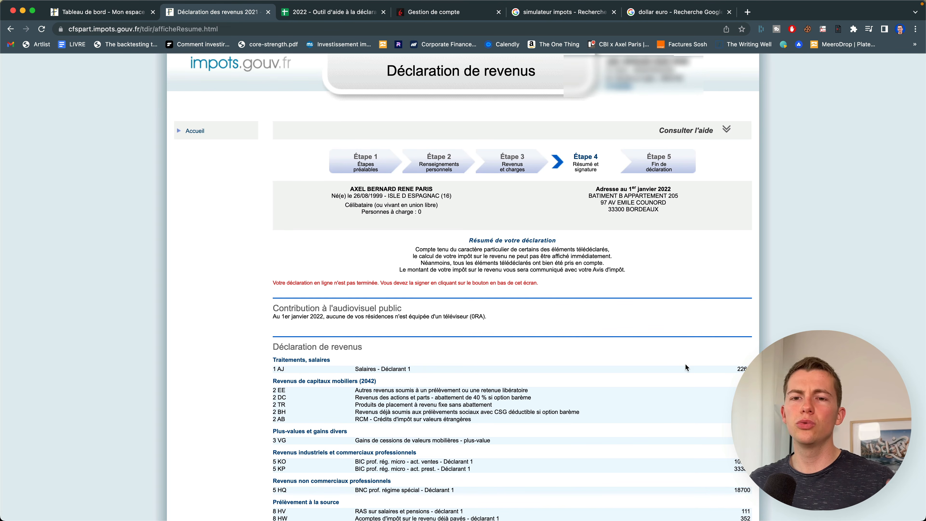
{"action": "scroll", "coordinate": [675, 365], "scroll_direction": "down", "scroll_amount": 5}
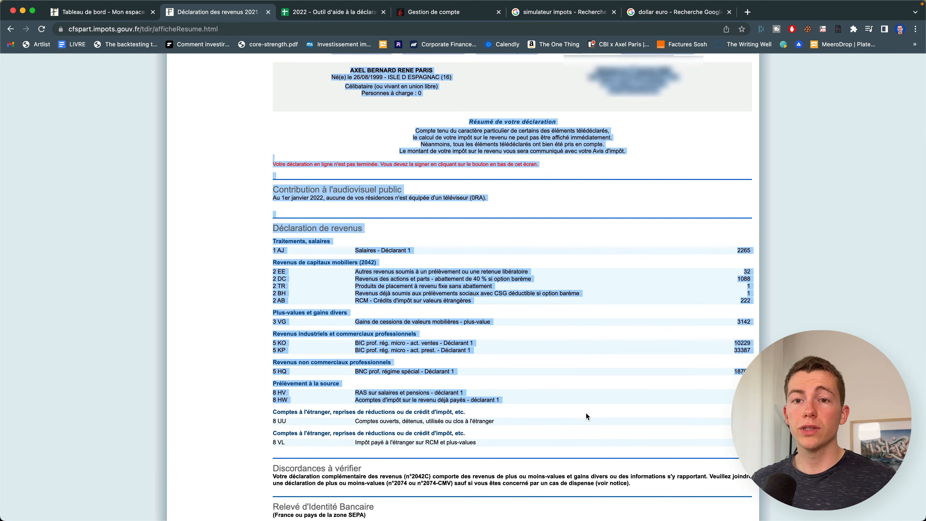
{"action": "scroll", "coordinate": [578, 374], "scroll_direction": "down", "scroll_amount": 5}
{"action": "scroll", "coordinate": [578, 376], "scroll_direction": "down", "scroll_amount": 10}
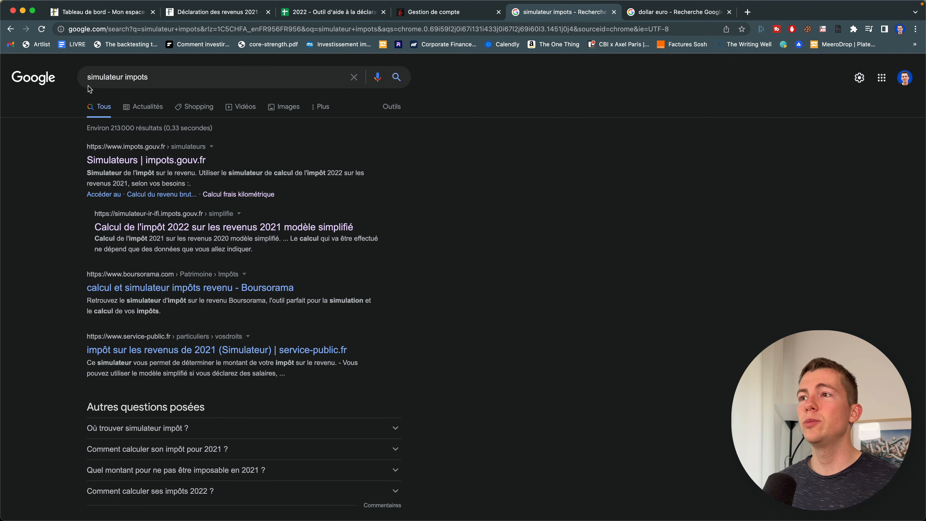
Open the impots.gouv.fr income tax simulator from the search results and choose the Modèle complet.
{"action": "left_click", "coordinate": [180, 160]}
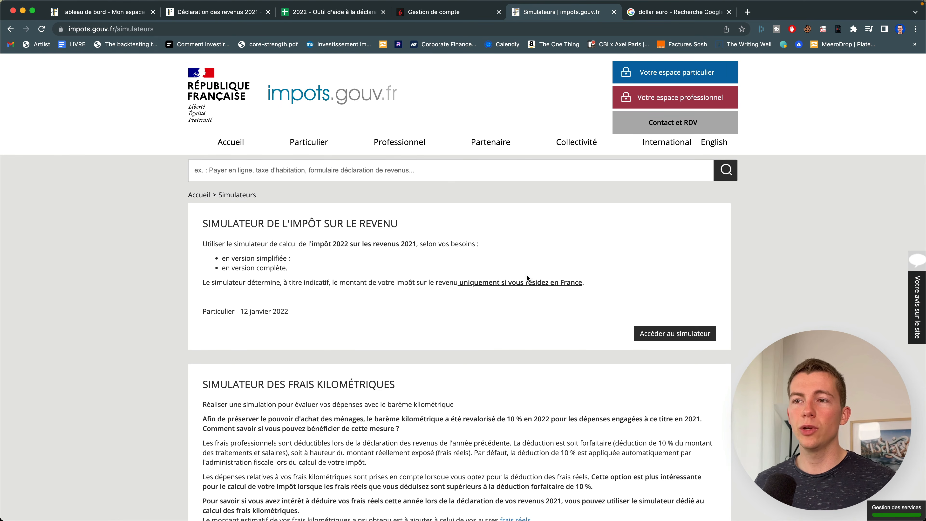
{"action": "left_click", "coordinate": [675, 333]}
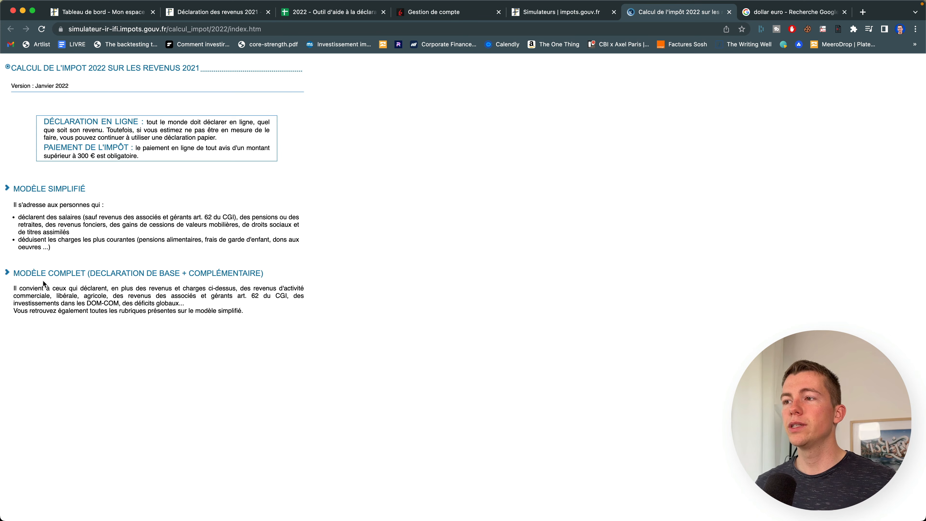
{"action": "left_click", "coordinate": [86, 279]}
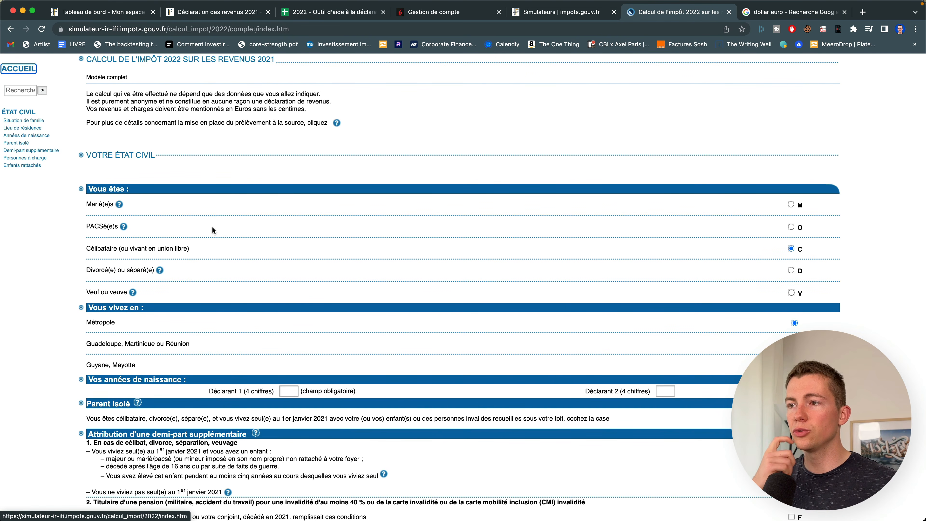
Enter Déclarant 1's birth year in the simulator, keeping Célibataire and Métropole, and continue to the income categories.
{"action": "scroll", "coordinate": [220, 232], "scroll_direction": "down", "scroll_amount": 5}
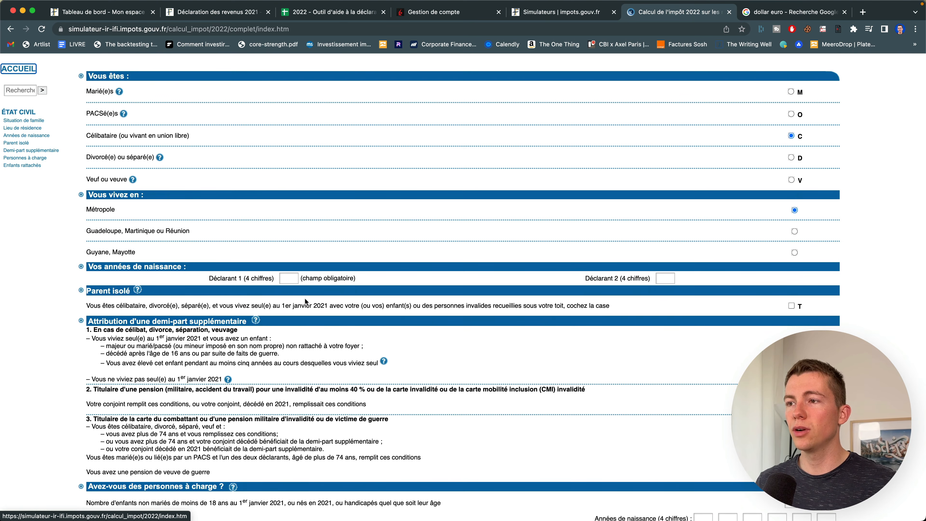
{"action": "left_click", "coordinate": [286, 279]}
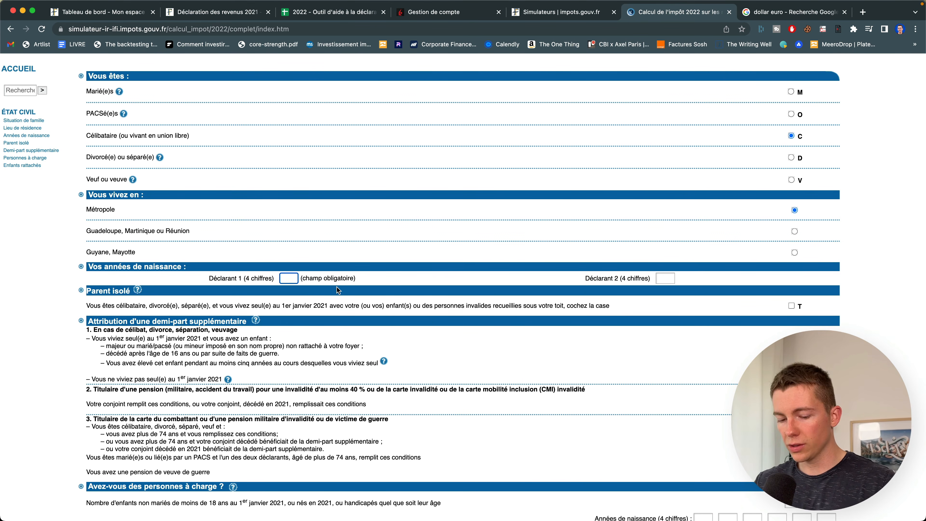
{"action": "scroll", "coordinate": [730, 474], "scroll_direction": "down", "scroll_amount": 10}
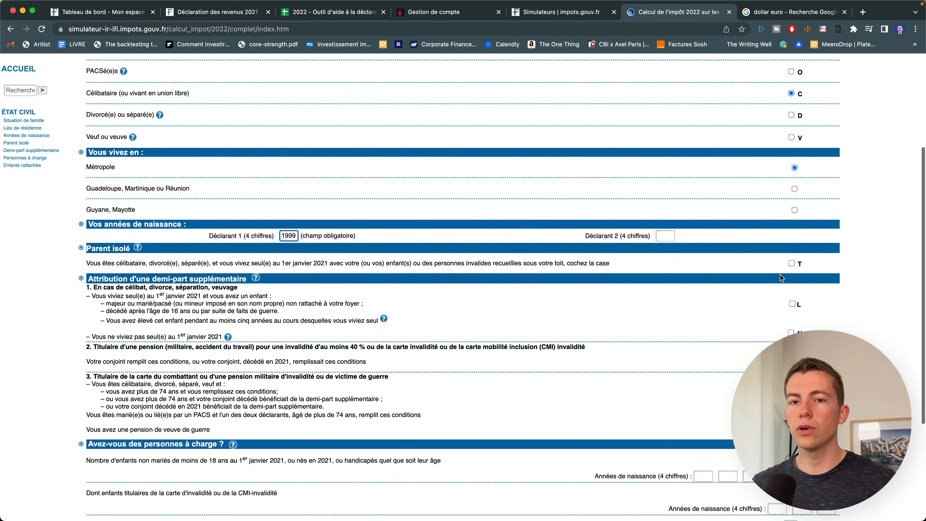
{"action": "left_click", "coordinate": [730, 511]}
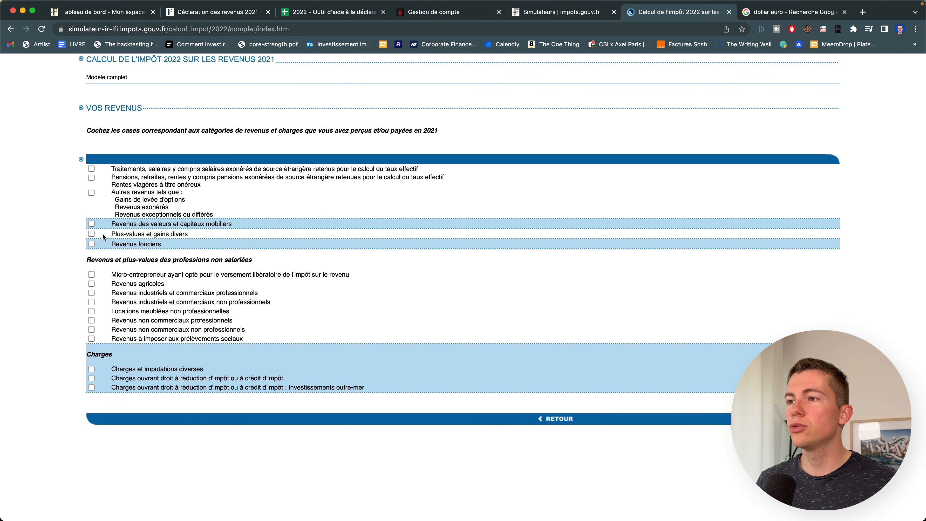
Include Revenus des valeurs et capitaux mobiliers and Plus-values et gains divers in the simulation, and locate box 2DC in the resulting form.
{"action": "left_click", "coordinate": [92, 224]}
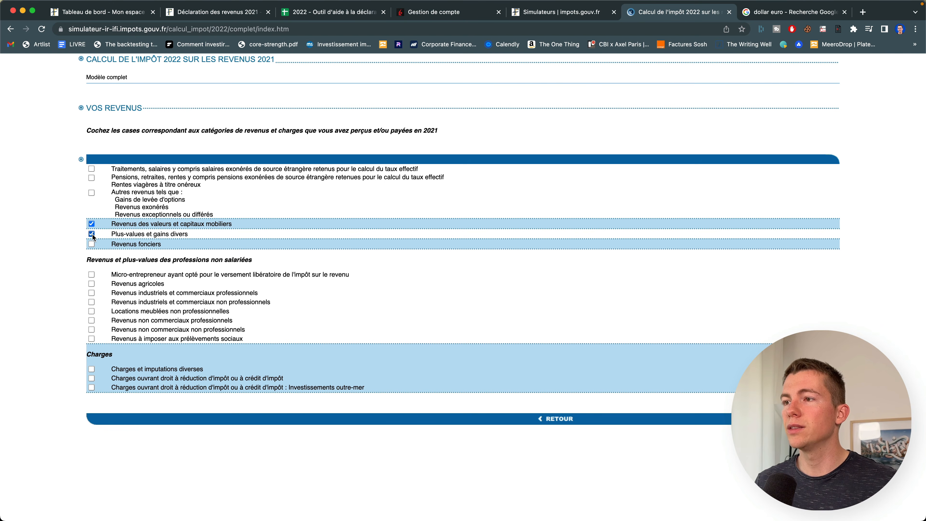
{"action": "left_click", "coordinate": [757, 419]}
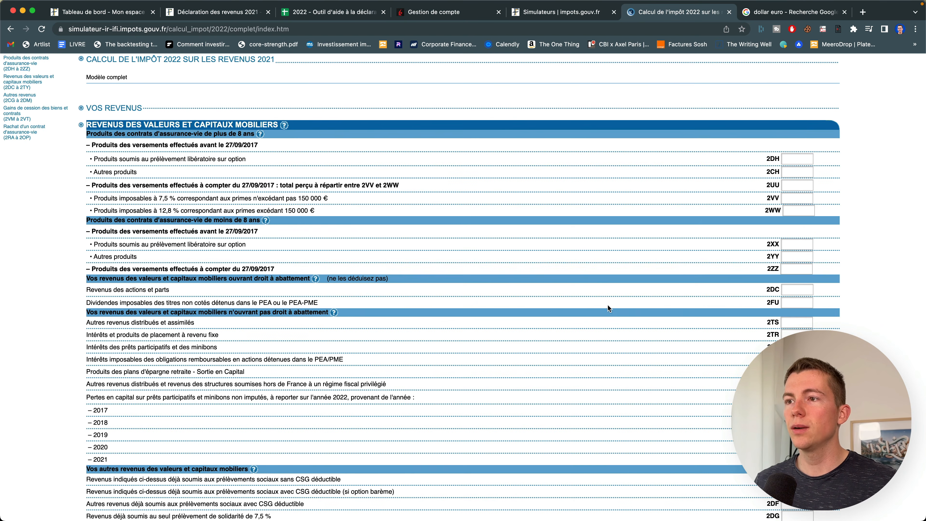
{"action": "double_click", "coordinate": [776, 290]}
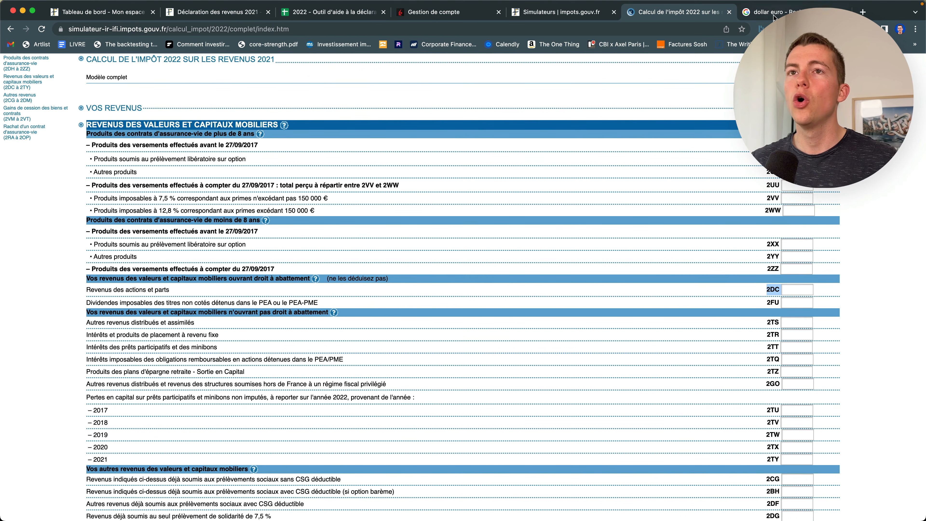
Place the simulator tab beside the tax spreadsheet and select the overall dividend total in its Récapitulatif sheet.
{"action": "left_click_drag", "start_coordinate": [675, 12], "coordinate": [388, 7]}
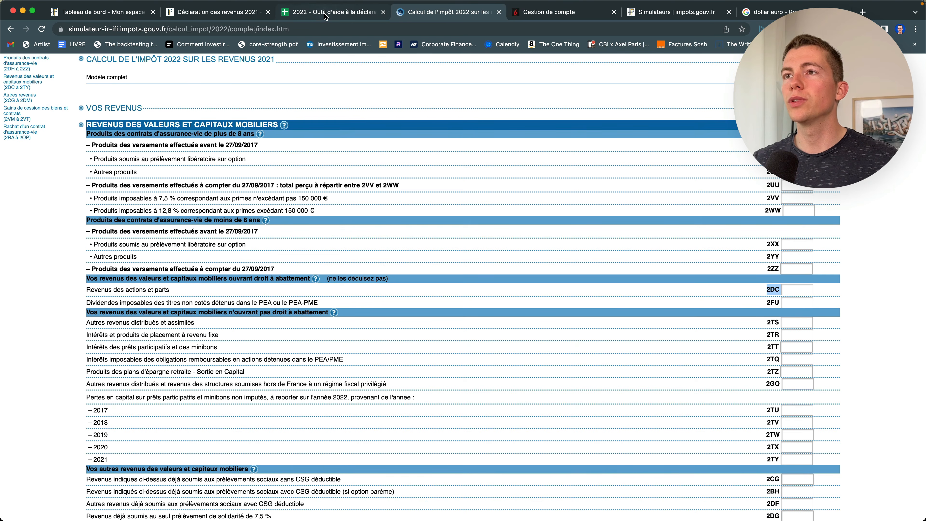
{"action": "left_click", "coordinate": [327, 12]}
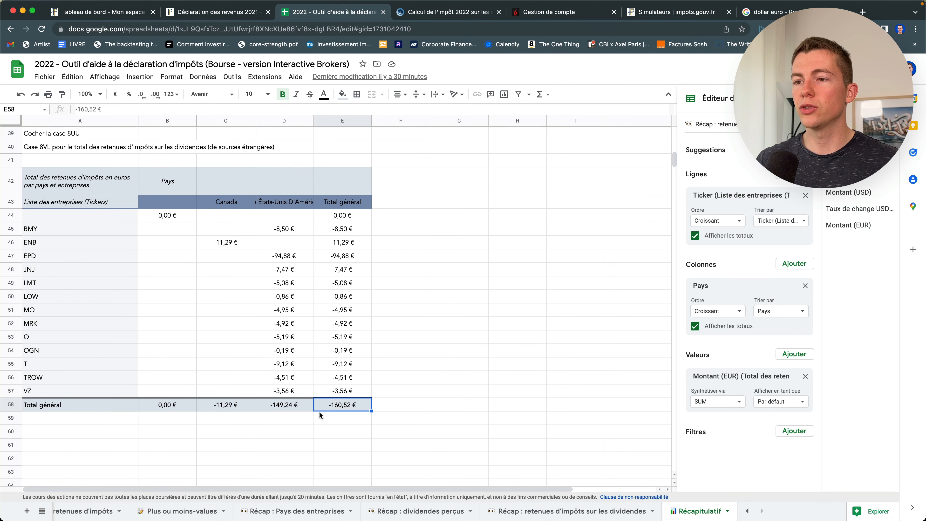
{"action": "scroll", "coordinate": [284, 361], "scroll_direction": "up", "scroll_amount": 10}
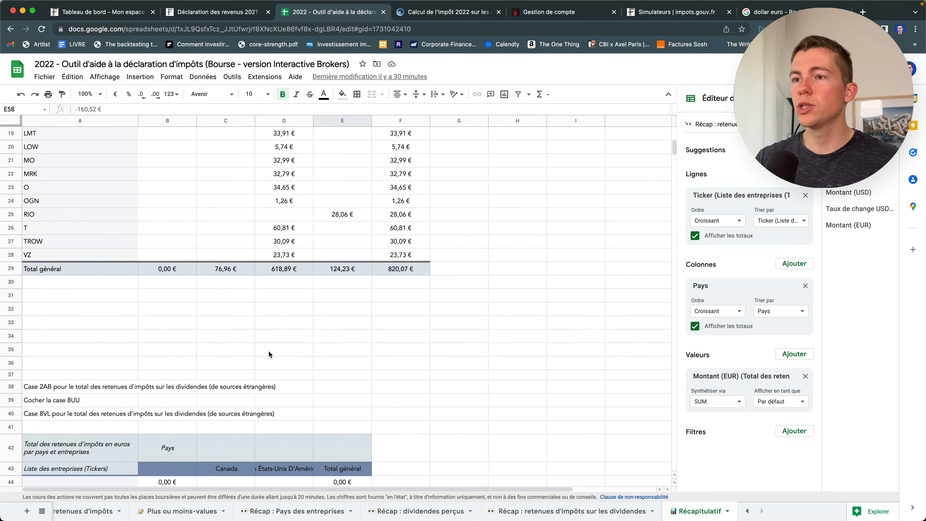
{"action": "left_click", "coordinate": [390, 273]}
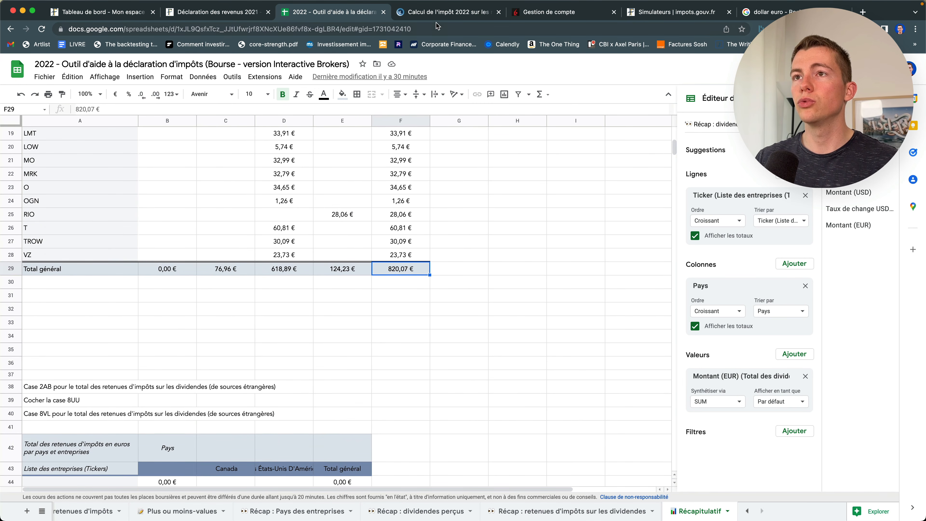
Enter 820 in the simulator's box 2DC, Revenus des actions et parts, and check the spreadsheet's instruction for that box.
{"action": "left_click", "coordinate": [450, 12]}
{"action": "left_click", "coordinate": [799, 288]}
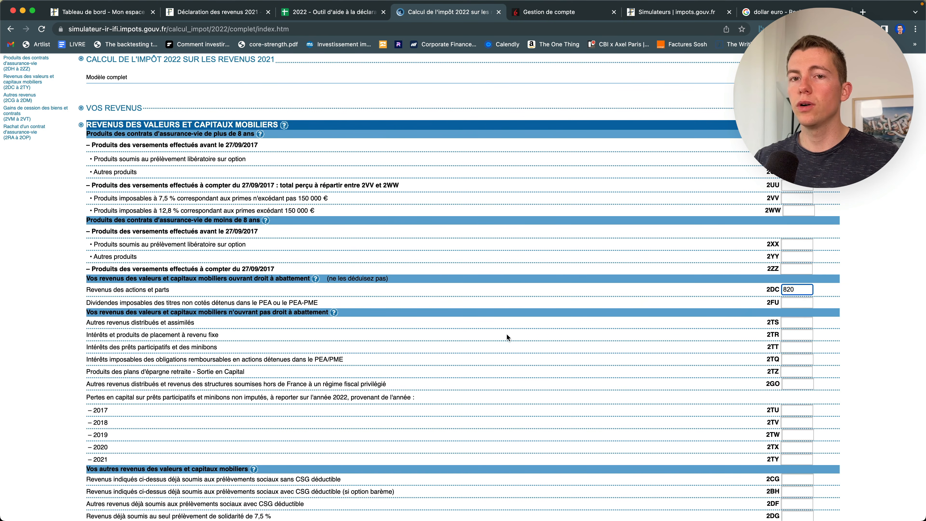
{"action": "left_click", "coordinate": [333, 14]}
{"action": "scroll", "coordinate": [245, 229], "scroll_direction": "up", "scroll_amount": 3}
{"action": "left_click", "coordinate": [86, 208]}
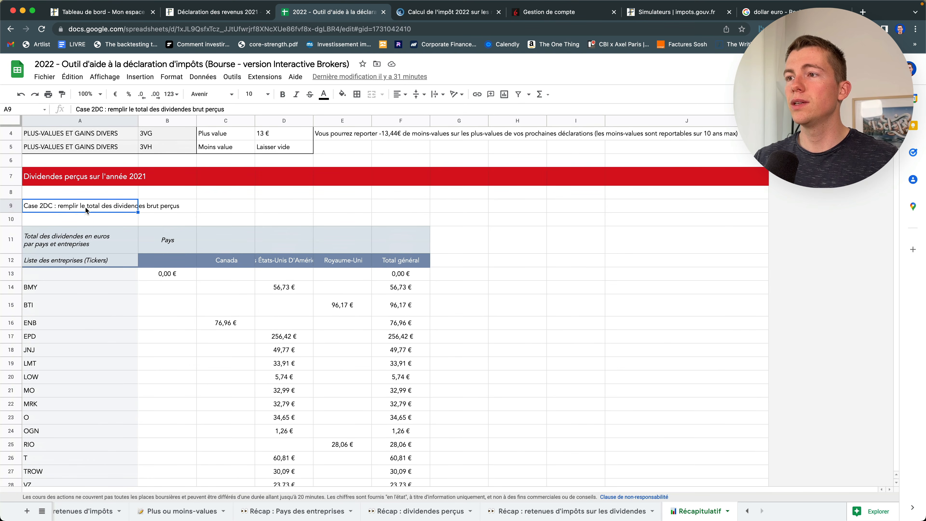
{"action": "left_click", "coordinate": [445, 17]}
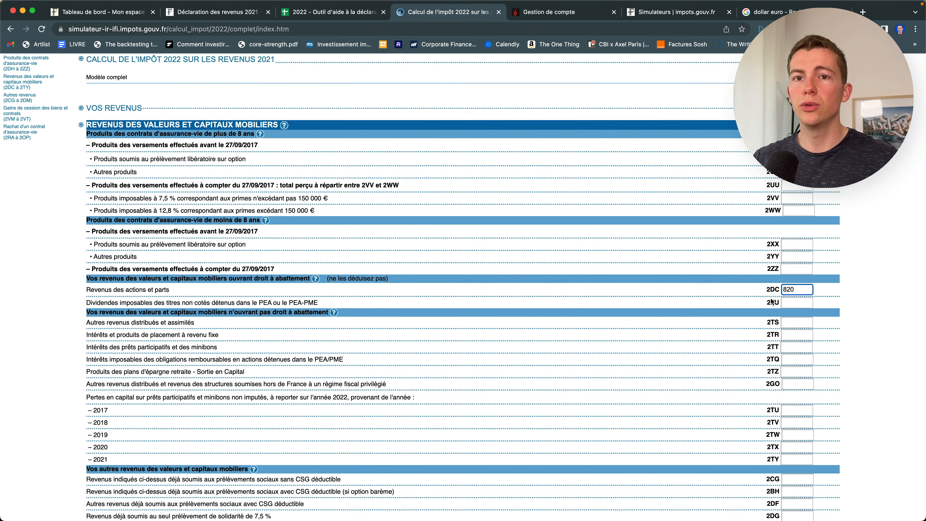
Find the spreadsheet's instruction for box 2AB and locate the matching Crédits d'impôt sur valeurs étrangères line in the simulator.
{"action": "left_click", "coordinate": [324, 17]}
{"action": "scroll", "coordinate": [352, 279], "scroll_direction": "down", "scroll_amount": 10}
{"action": "left_click", "coordinate": [44, 281]}
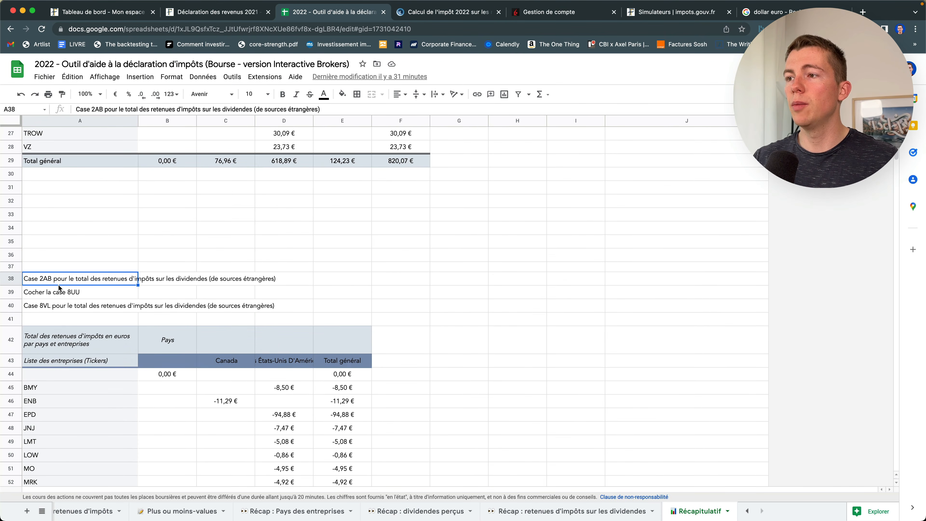
{"action": "left_click", "coordinate": [454, 17]}
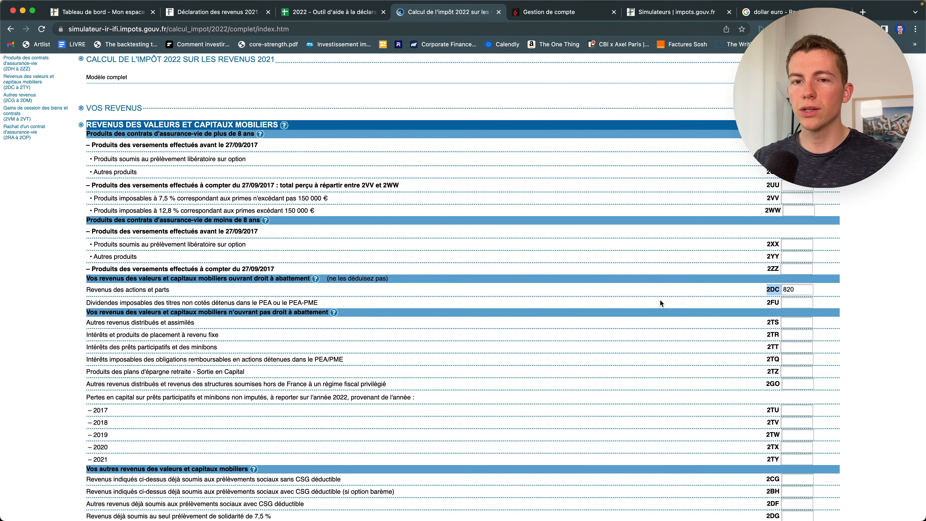
{"action": "scroll", "coordinate": [661, 299], "scroll_direction": "down", "scroll_amount": 5}
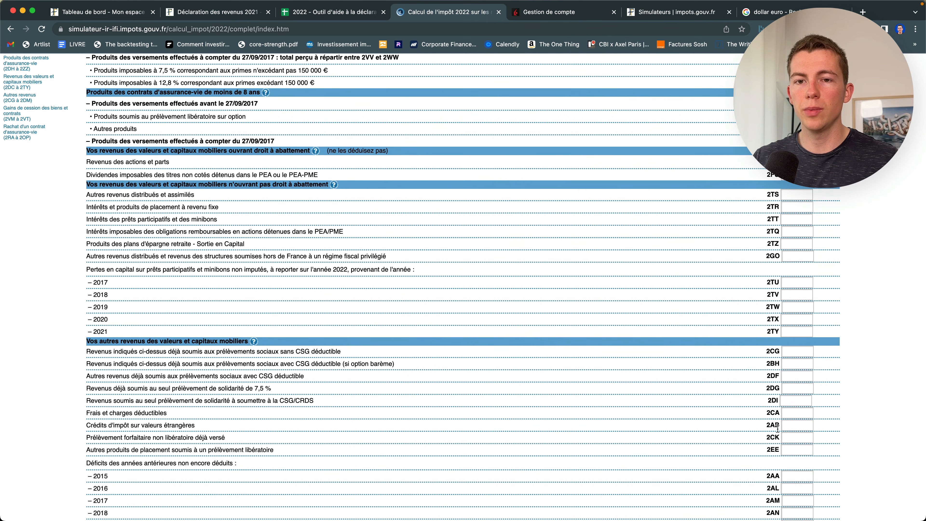
{"action": "left_click_drag", "start_coordinate": [779, 423], "coordinate": [88, 425]}
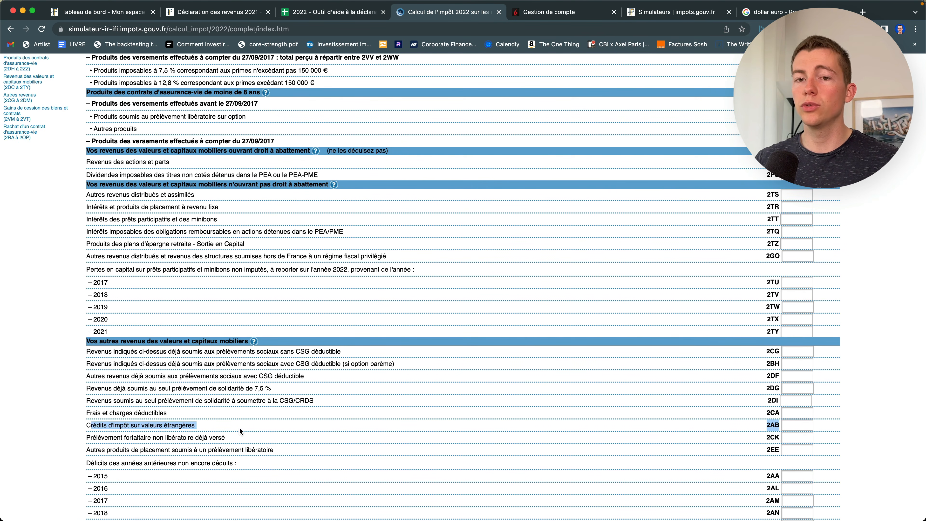
Look up the overall foreign withholding total in the Récapitulatif sheet and enter 161 in the simulator's box 2AB.
{"action": "left_click", "coordinate": [328, 12]}
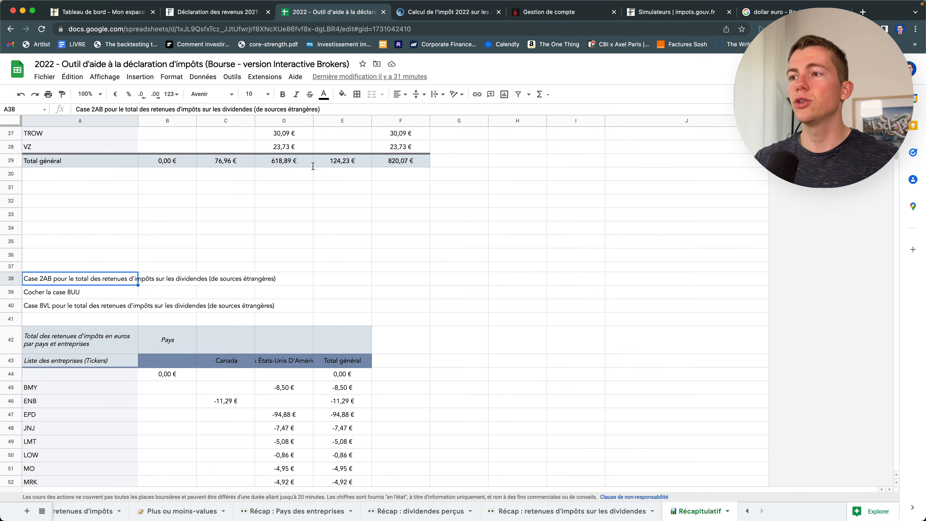
{"action": "scroll", "coordinate": [374, 273], "scroll_direction": "down", "scroll_amount": 5}
{"action": "scroll", "coordinate": [375, 274], "scroll_direction": "down", "scroll_amount": 1}
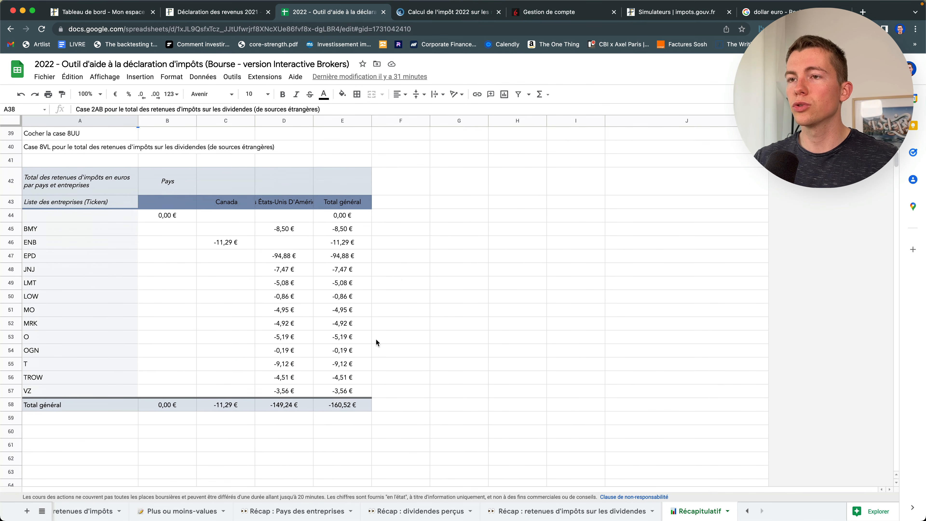
{"action": "left_click", "coordinate": [429, 16]}
{"action": "left_click", "coordinate": [800, 427]}
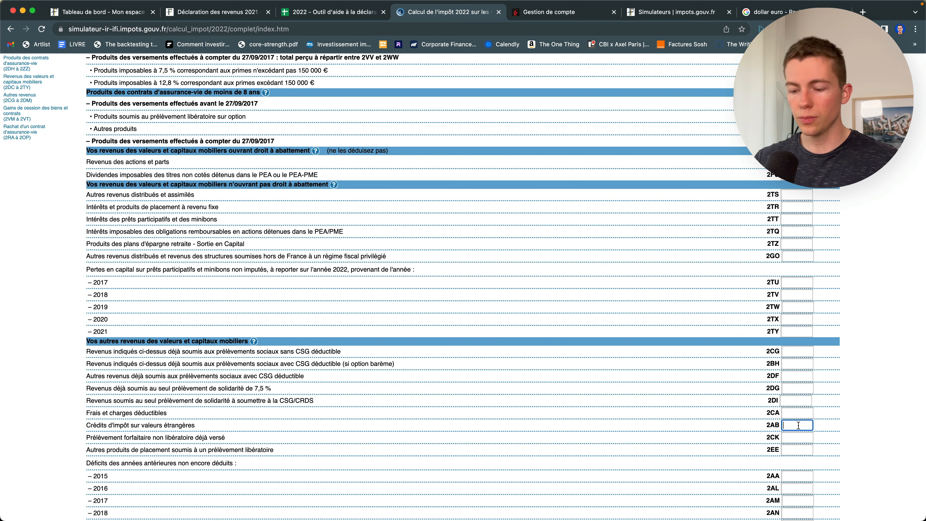
{"action": "type", "text": "161"}
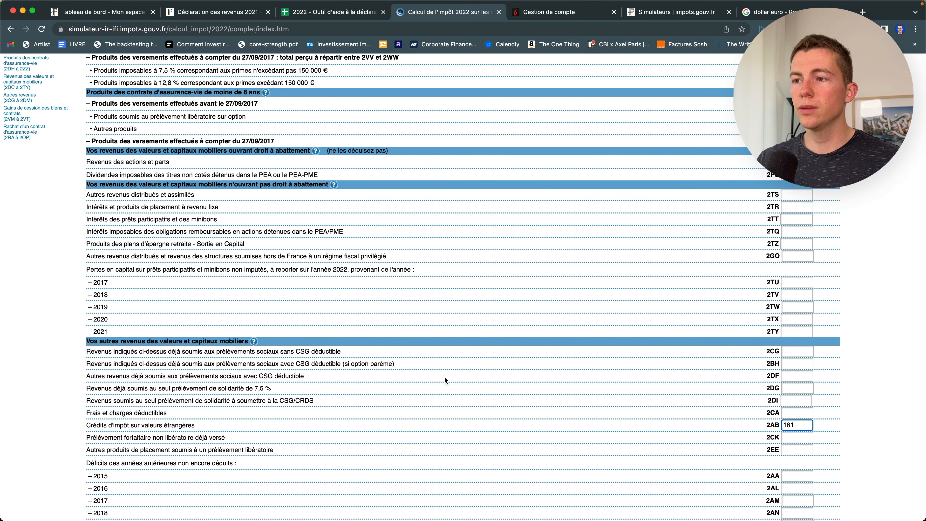
Read the spreadsheet's instructions for boxes 8UU and 8VL, and look through the simulator's capital income form for remaining boxes to fill.
{"action": "left_click", "coordinate": [328, 12]}
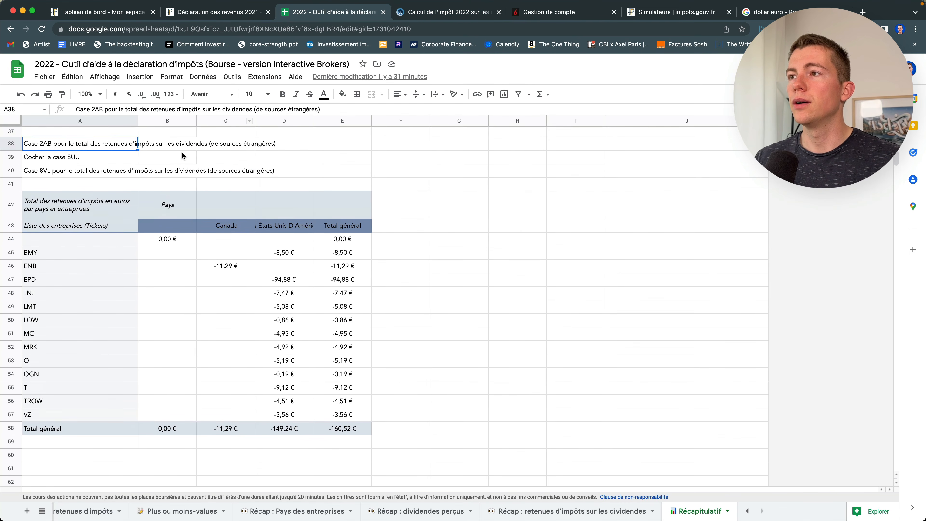
{"action": "scroll", "coordinate": [183, 157], "scroll_direction": "up", "scroll_amount": 1}
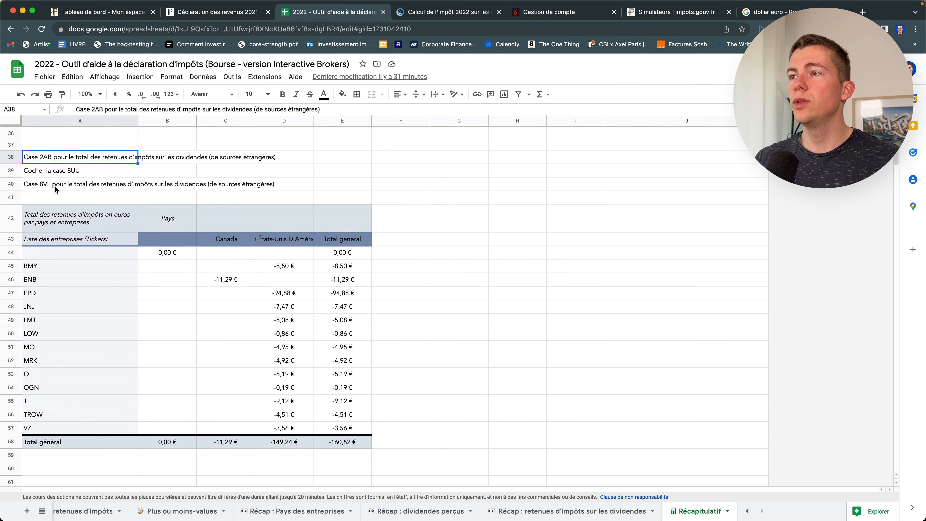
{"action": "left_click", "coordinate": [453, 12]}
{"action": "scroll", "coordinate": [717, 282], "scroll_direction": "up", "scroll_amount": 1}
{"action": "scroll", "coordinate": [591, 403], "scroll_direction": "down", "scroll_amount": 5}
{"action": "scroll", "coordinate": [591, 403], "scroll_direction": "down", "scroll_amount": 5}
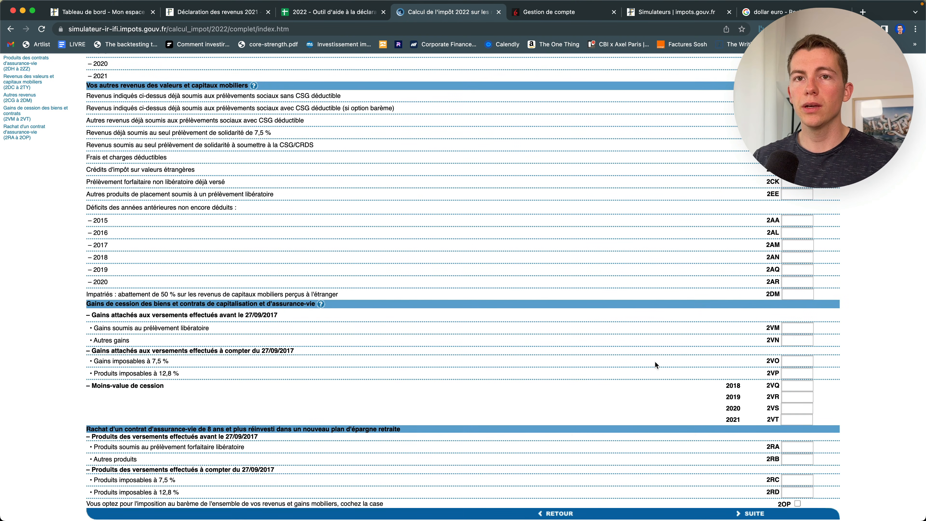
{"action": "scroll", "coordinate": [654, 362], "scroll_direction": "up", "scroll_amount": 10}
{"action": "scroll", "coordinate": [657, 364], "scroll_direction": "down", "scroll_amount": 1}
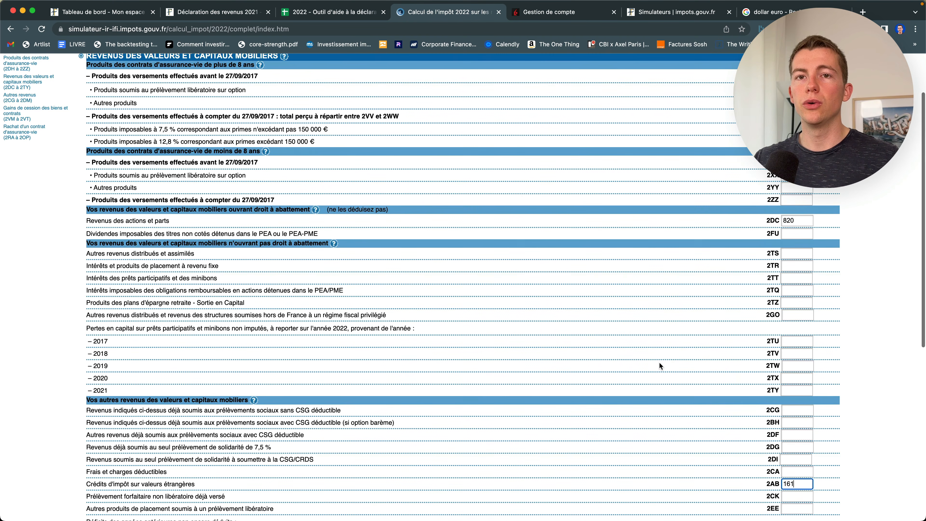
Look up the Plus value row in the Récapitulatif sheet for its tax box 3VG and the value to report.
{"action": "left_click", "coordinate": [335, 18]}
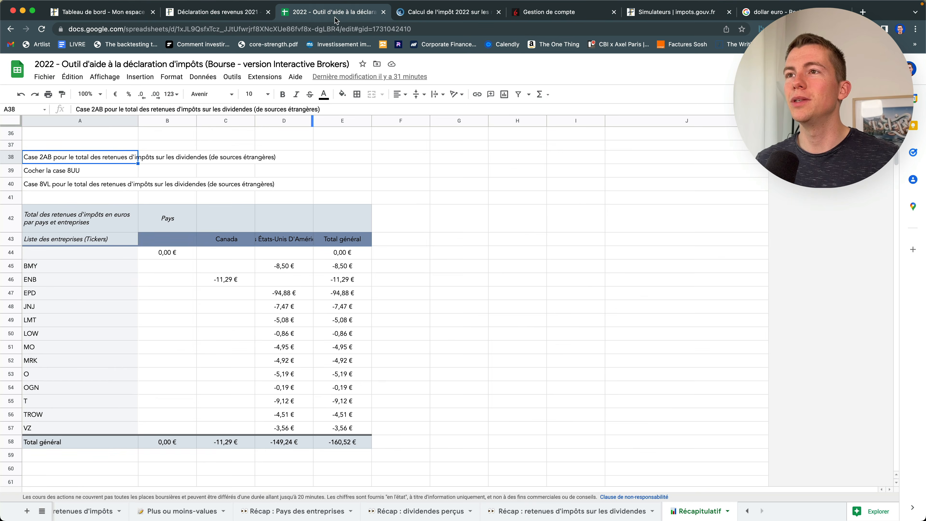
{"action": "scroll", "coordinate": [304, 165], "scroll_direction": "up", "scroll_amount": 10}
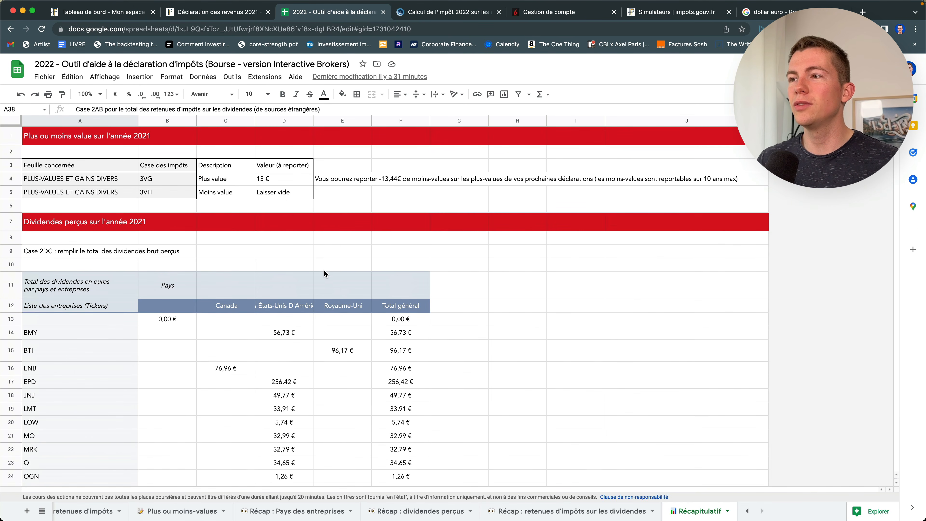
{"action": "left_click", "coordinate": [158, 184]}
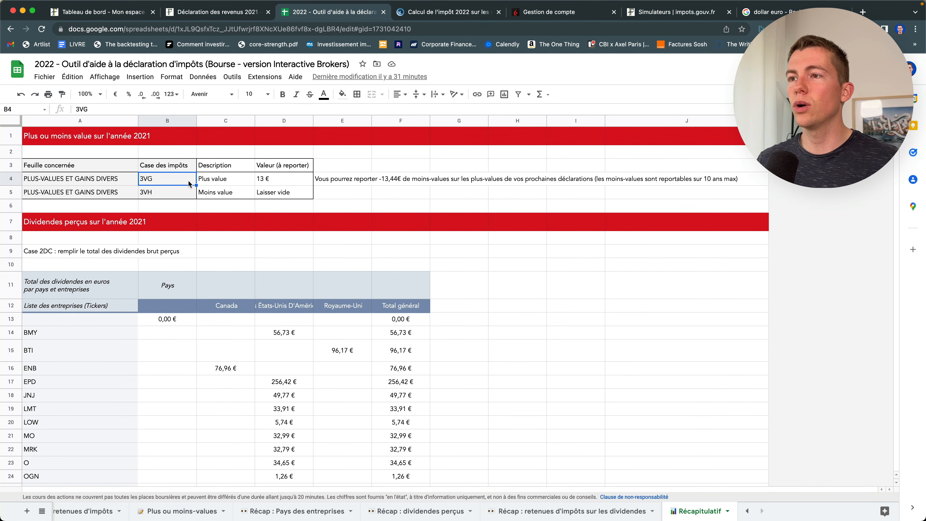
{"action": "left_click", "coordinate": [269, 184]}
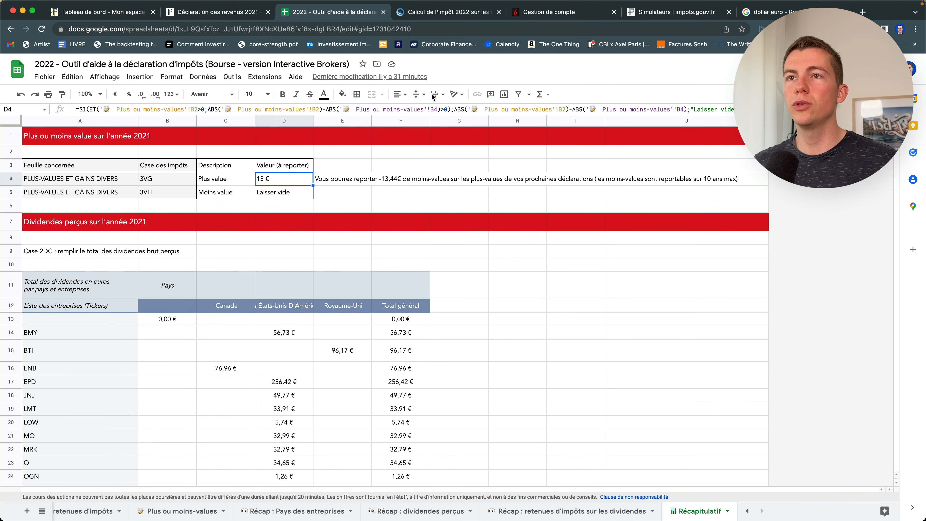
{"action": "left_click", "coordinate": [460, 15]}
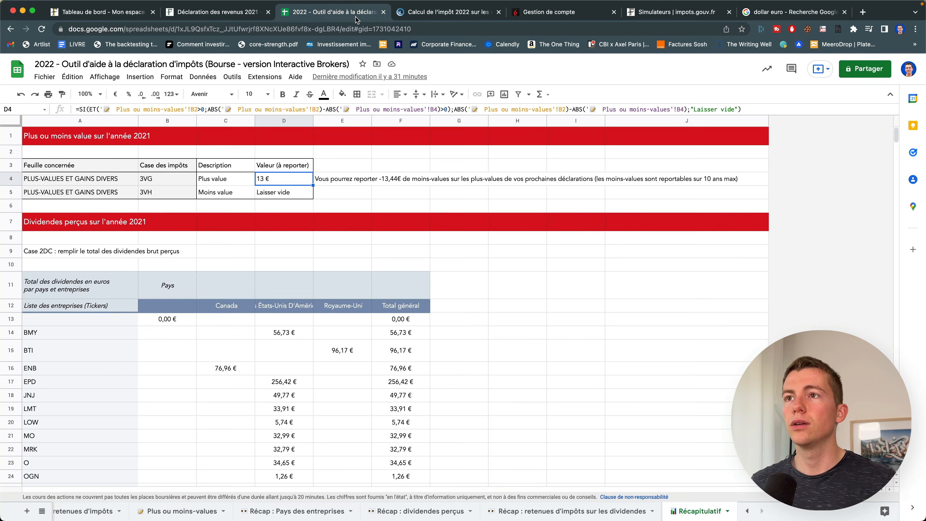
Check the completed Revenus des valeurs et capitaux mobiliers form in the simulator and continue to Plus-values et gains divers.
{"action": "left_click", "coordinate": [359, 13]}
{"action": "left_click", "coordinate": [402, 19]}
{"action": "scroll", "coordinate": [721, 229], "scroll_direction": "up", "scroll_amount": 5}
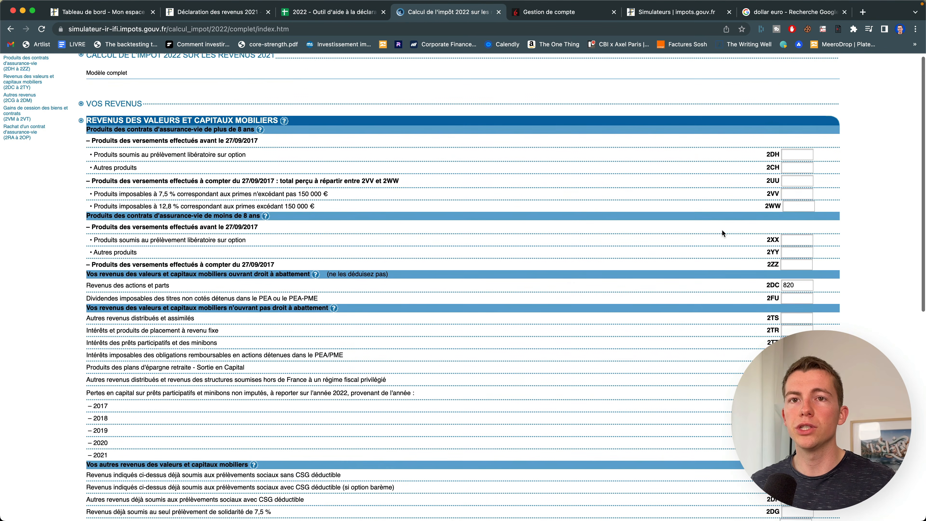
{"action": "scroll", "coordinate": [777, 307], "scroll_direction": "down", "scroll_amount": 10}
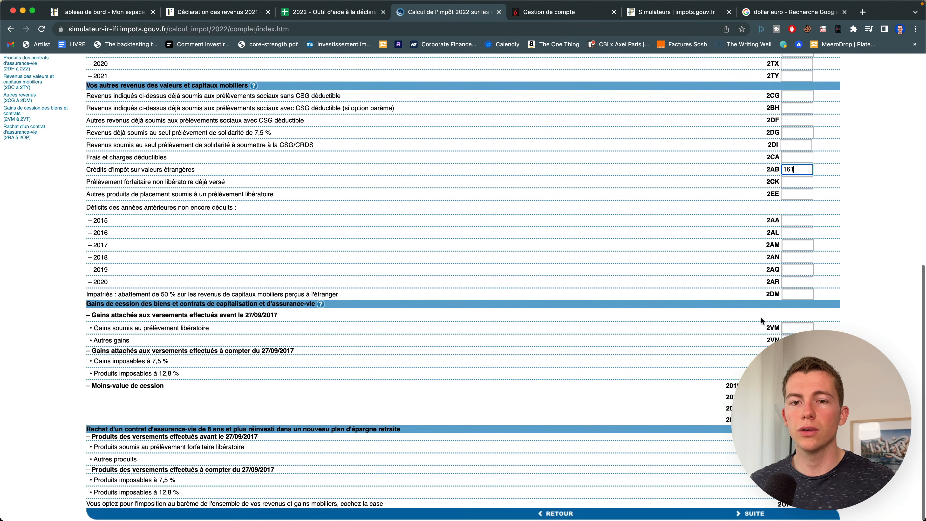
{"action": "left_click", "coordinate": [756, 513]}
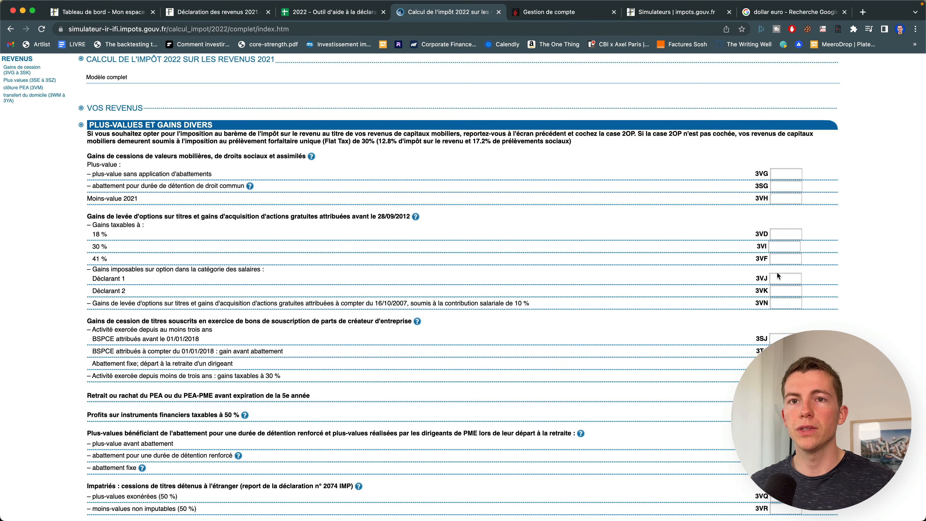
Enter 13 in box 3VG for the plus-value sans application d'abattements and continue to the Prélèvement à la source page.
{"action": "left_click_drag", "start_coordinate": [90, 126], "coordinate": [253, 128]}
{"action": "left_click", "coordinate": [254, 128]}
{"action": "left_click", "coordinate": [795, 175]}
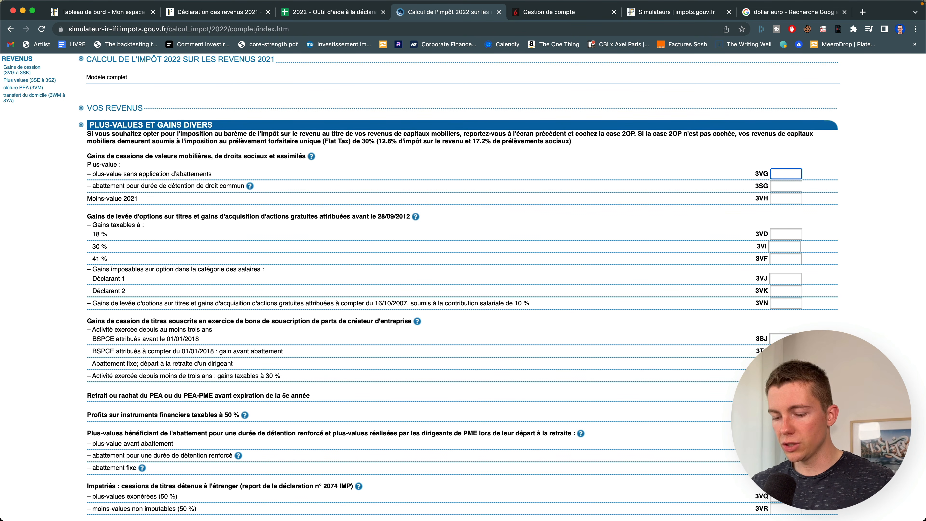
{"action": "scroll", "coordinate": [618, 210], "scroll_direction": "down", "scroll_amount": 9}
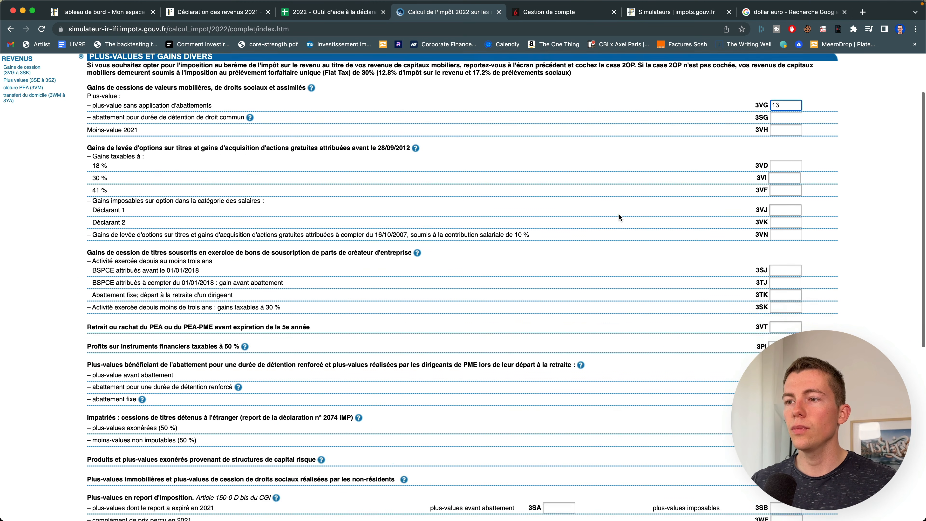
{"action": "scroll", "coordinate": [619, 215], "scroll_direction": "down", "scroll_amount": 2}
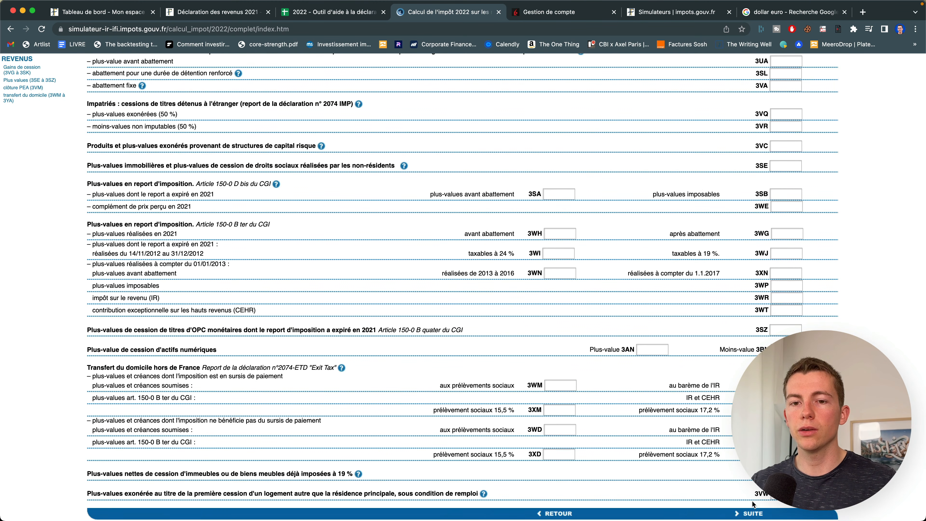
{"action": "left_click", "coordinate": [750, 513]}
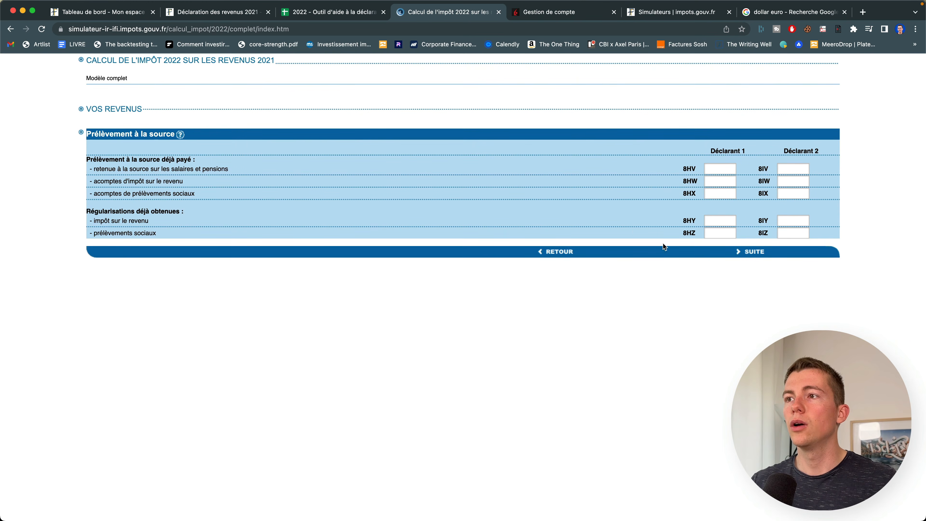
Leave the Prélèvement à la source boxes empty, calculate the tax, and examine the amount remaining to pay for 2021.
{"action": "left_click", "coordinate": [754, 250]}
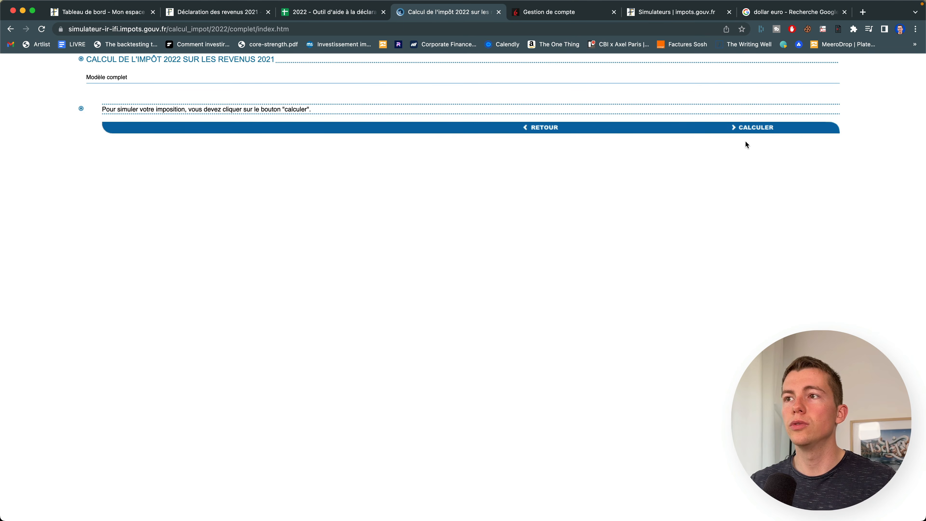
{"action": "left_click", "coordinate": [749, 132]}
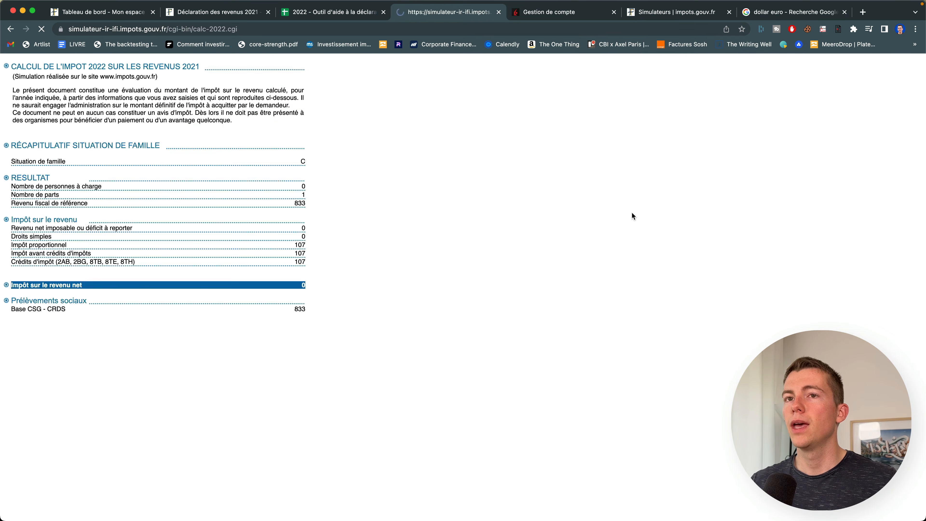
{"action": "scroll", "coordinate": [317, 213], "scroll_direction": "down", "scroll_amount": 3}
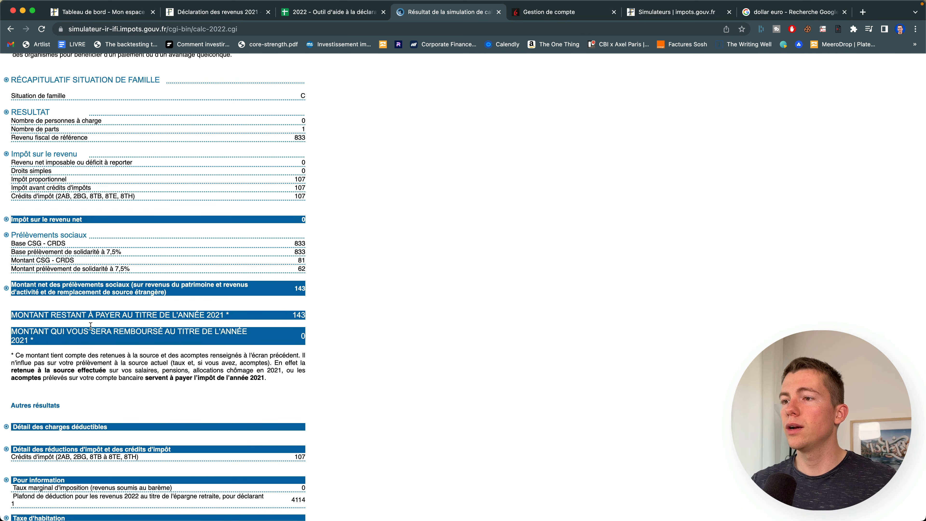
{"action": "left_click_drag", "start_coordinate": [38, 317], "coordinate": [307, 331]}
{"action": "left_click", "coordinate": [313, 325]}
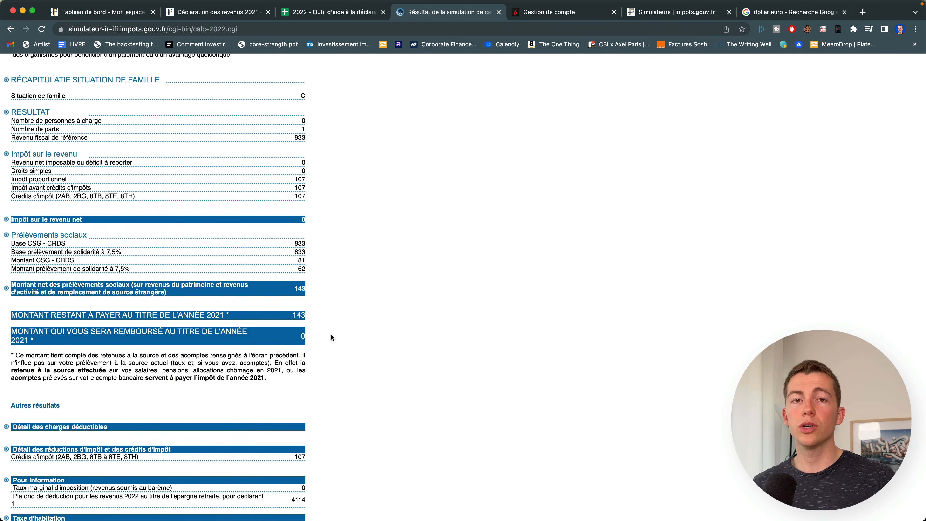